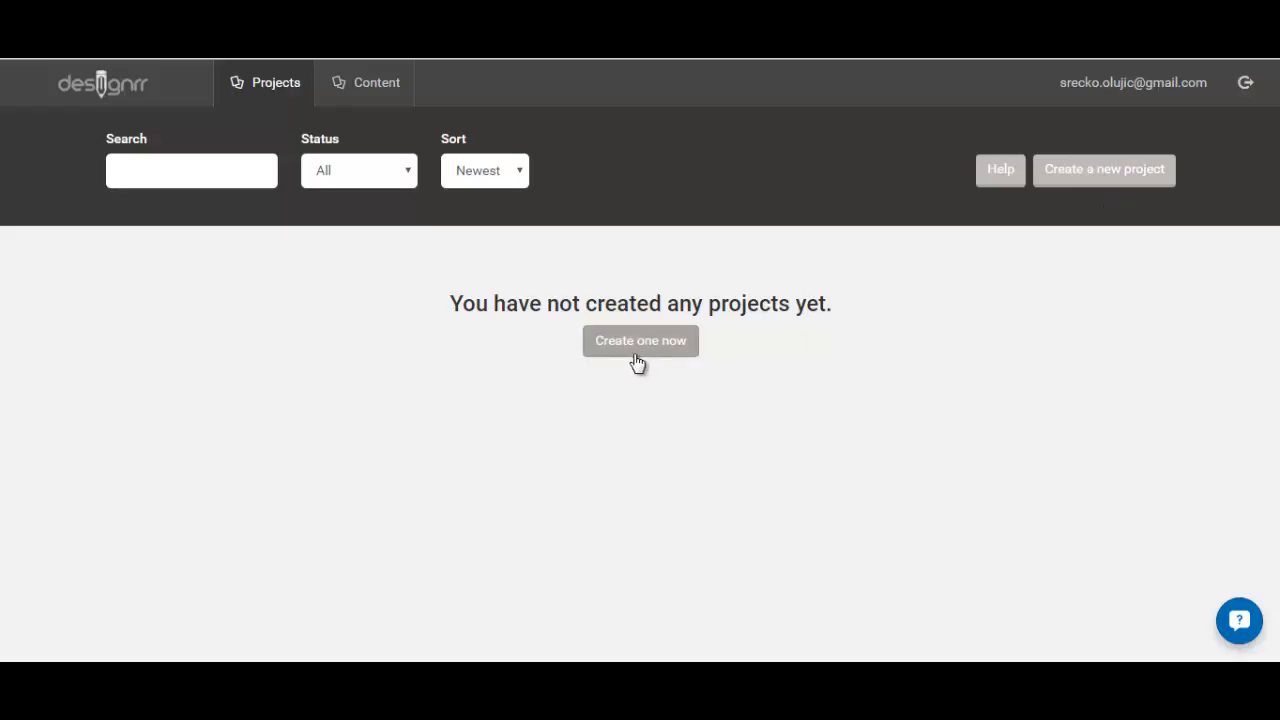
- Browse the list of ready-made articles in the content library
{"action": "left_click", "coordinate": [367, 90]}
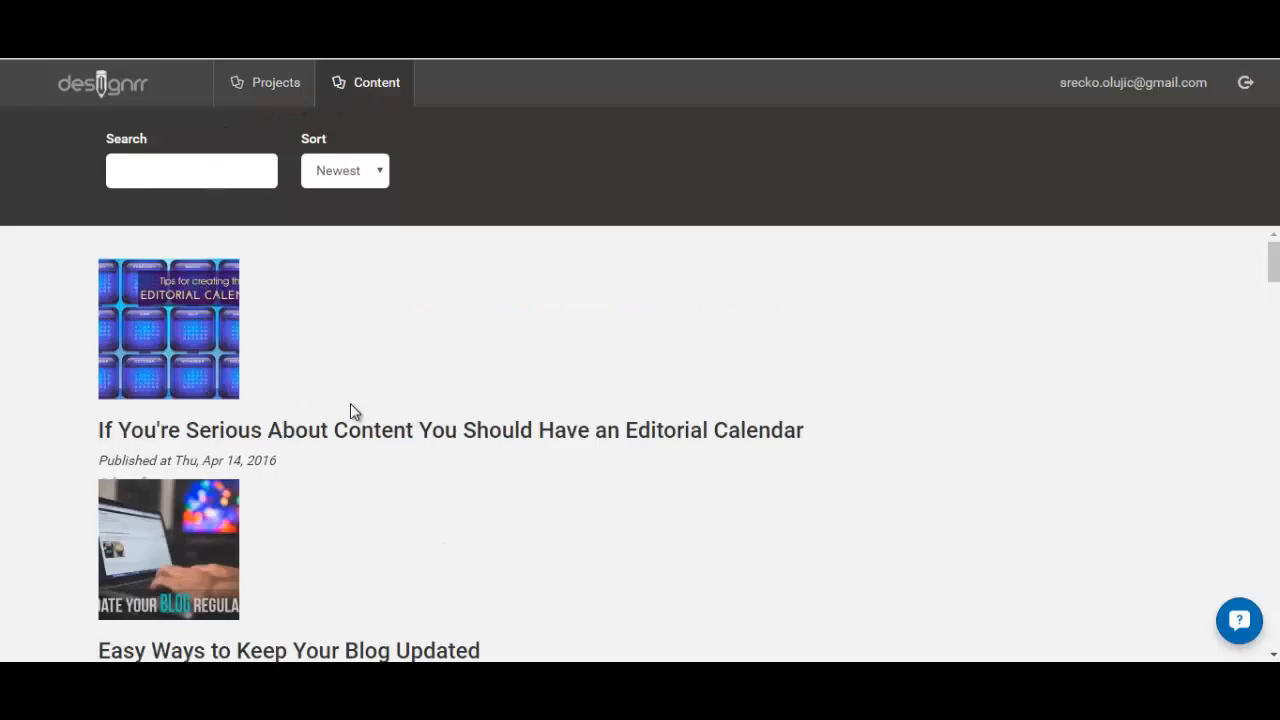
{"action": "scroll", "coordinate": [314, 431], "scroll_direction": "down", "scroll_amount": 14}
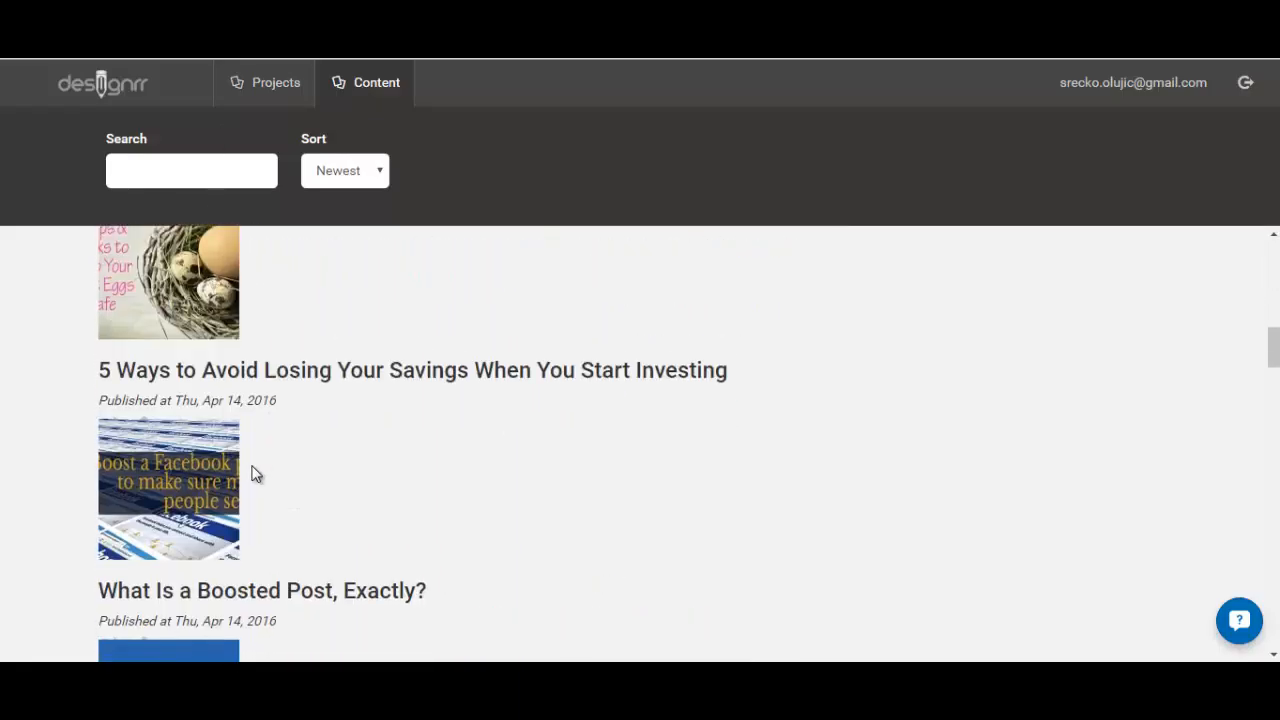
{"action": "scroll", "coordinate": [246, 488], "scroll_direction": "down", "scroll_amount": 8}
{"action": "scroll", "coordinate": [243, 491], "scroll_direction": "up", "scroll_amount": 12}
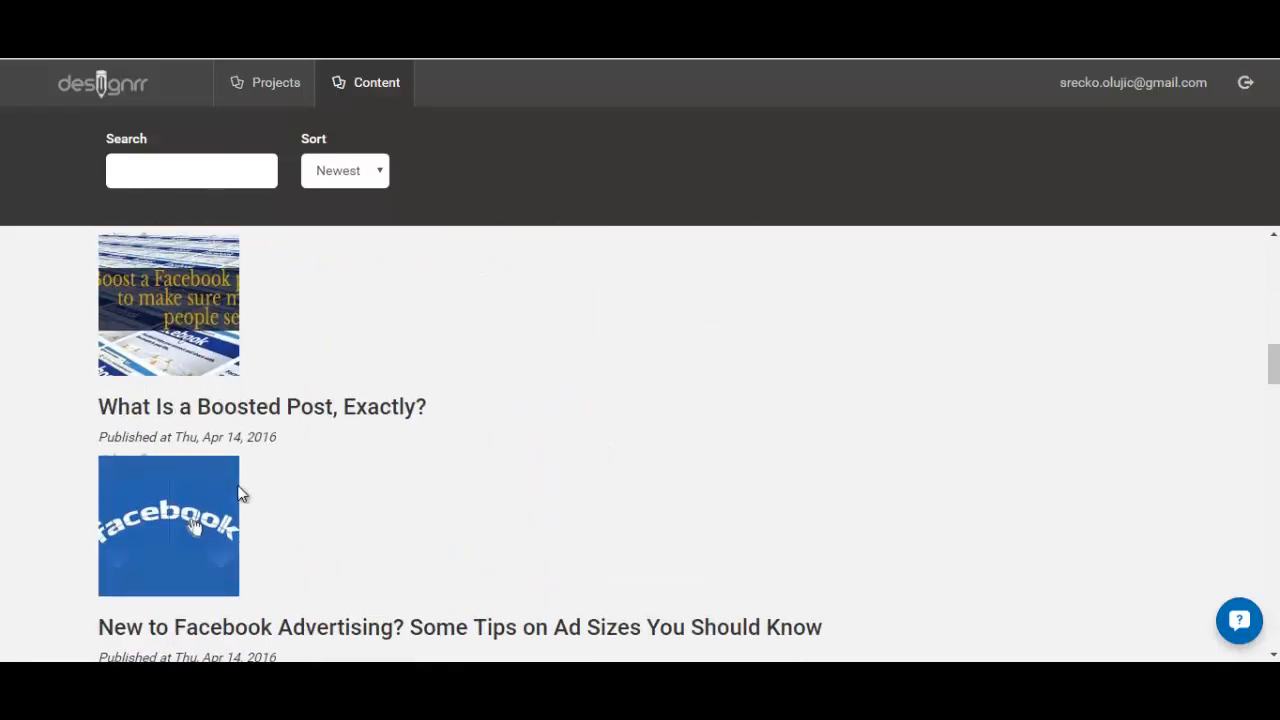
{"action": "scroll", "coordinate": [240, 488], "scroll_direction": "down", "scroll_amount": 20}
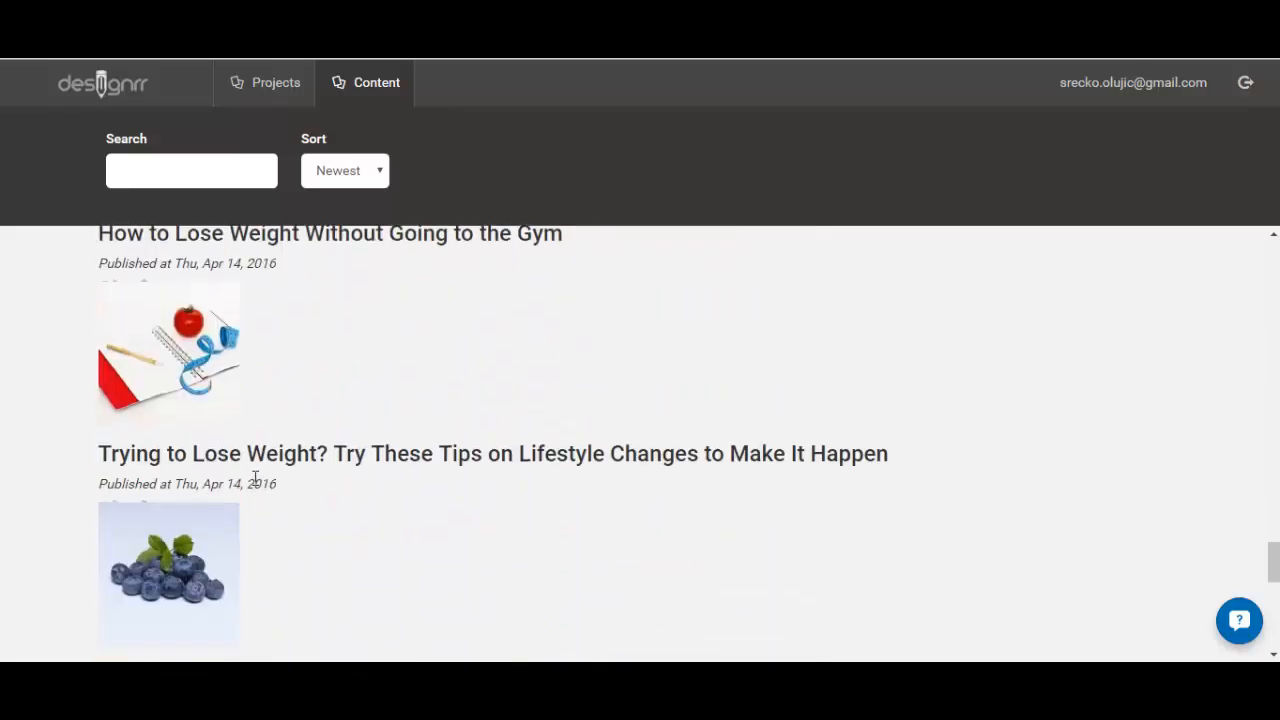
{"action": "scroll", "coordinate": [253, 487], "scroll_direction": "down", "scroll_amount": 3}
{"action": "scroll", "coordinate": [250, 487], "scroll_direction": "up", "scroll_amount": 20}
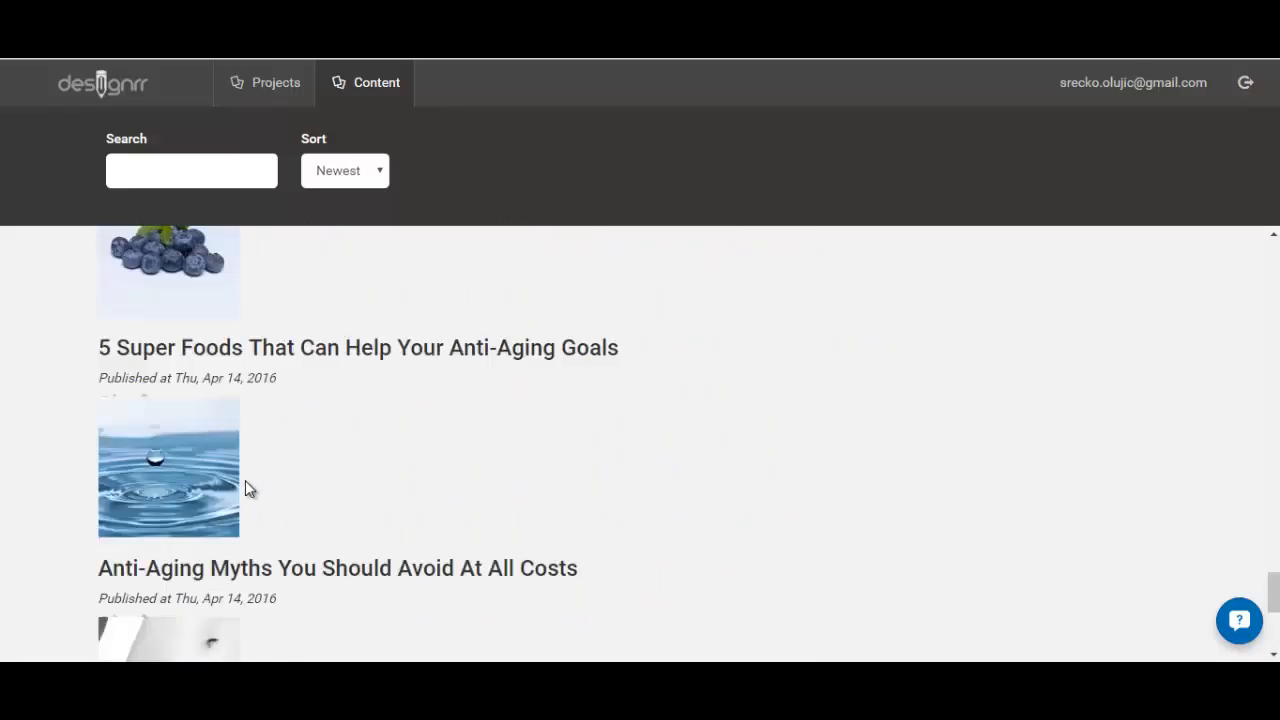
{"action": "scroll", "coordinate": [234, 491], "scroll_direction": "up", "scroll_amount": 15}
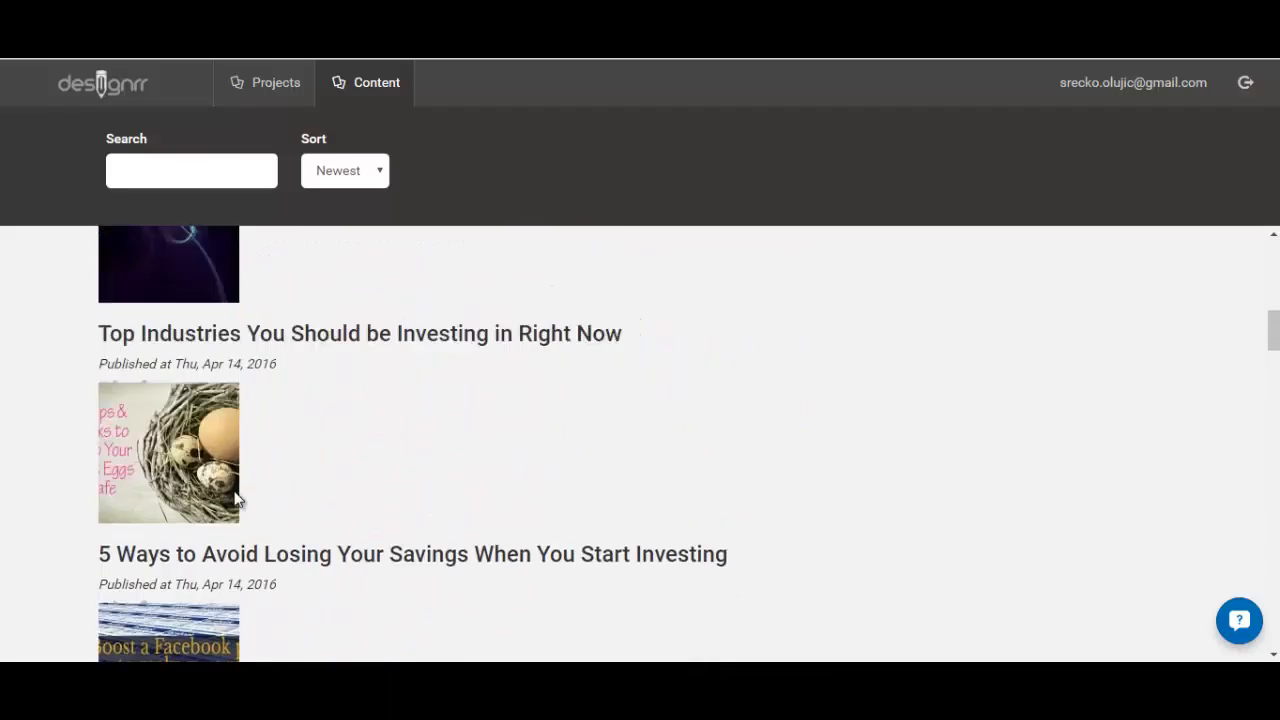
- Start a new project using the copied URL of the Men's Health article as the webpage source
{"action": "left_click", "coordinate": [241, 100]}
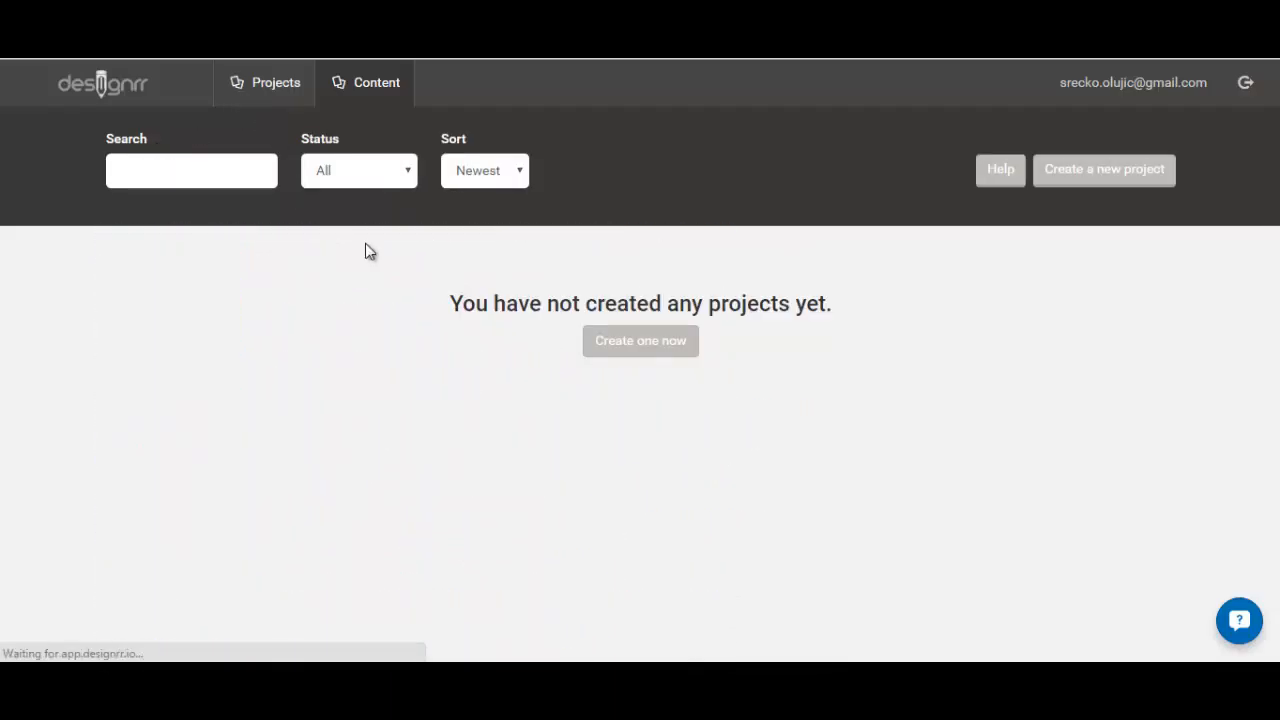
{"action": "left_click", "coordinate": [652, 358]}
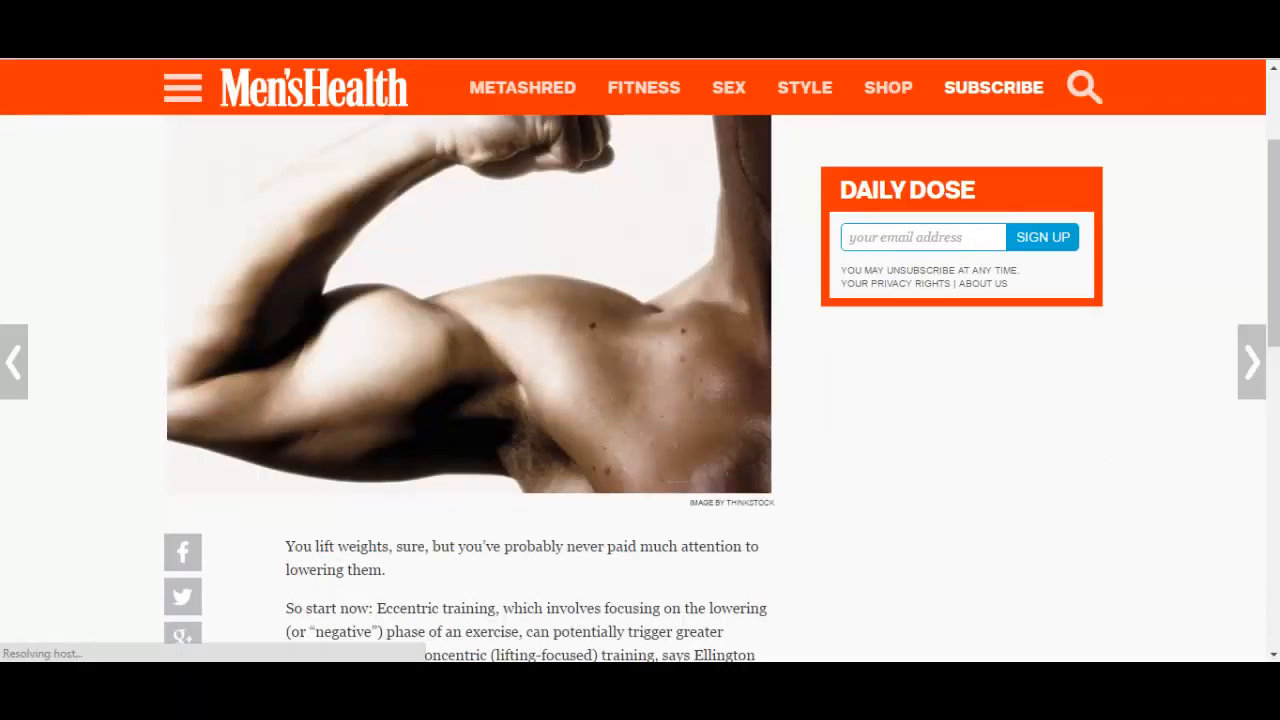
{"action": "left_click", "coordinate": [455, 89]}
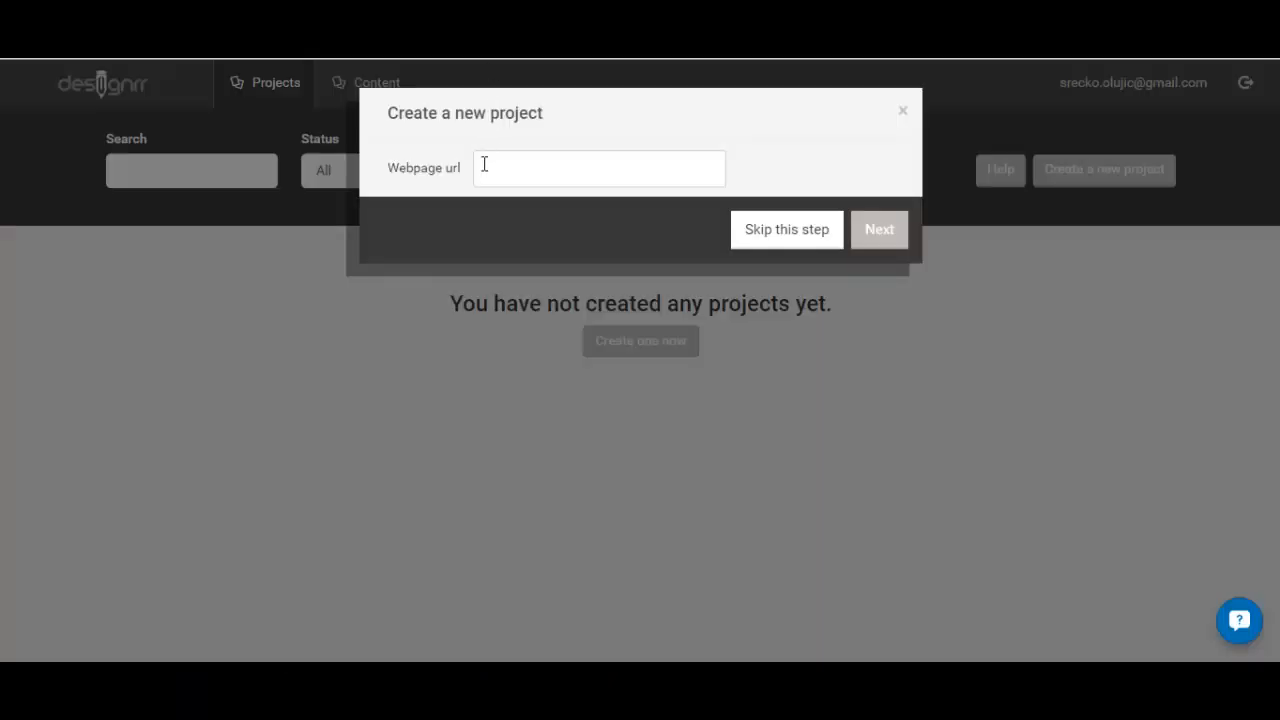
{"action": "right_click", "coordinate": [484, 164]}
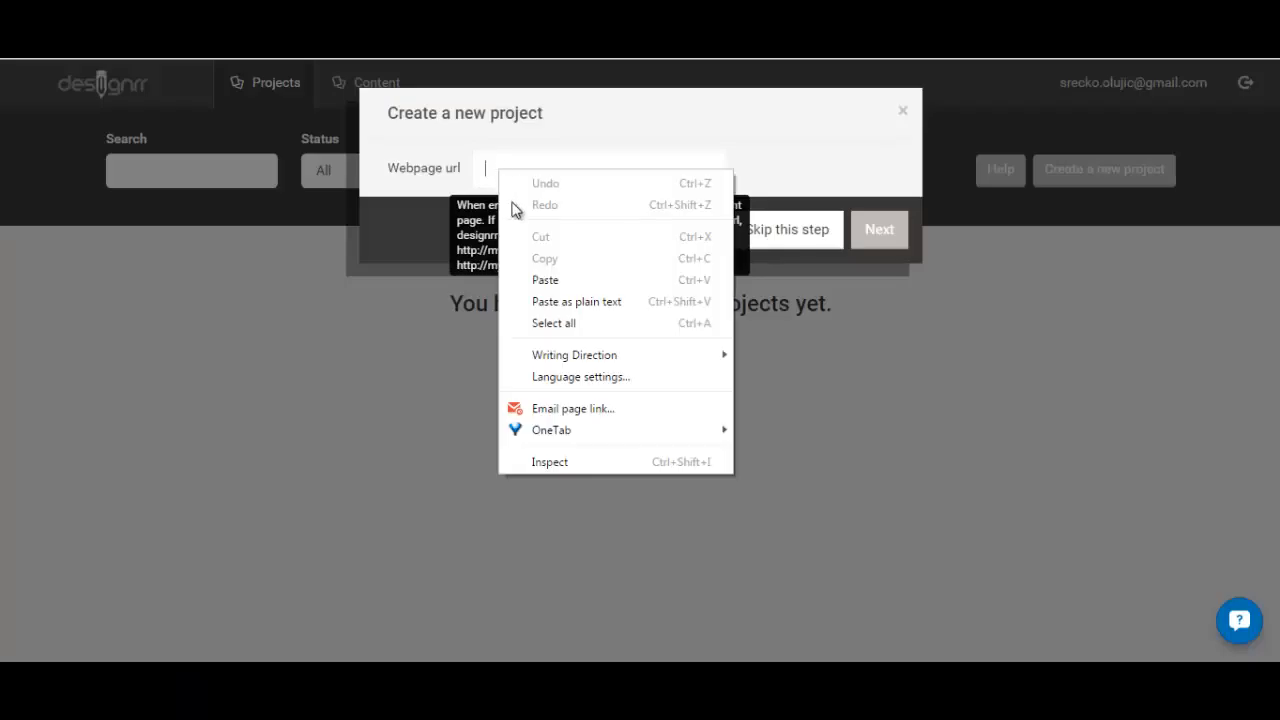
{"action": "left_click", "coordinate": [540, 277]}
{"action": "left_click", "coordinate": [882, 235]}
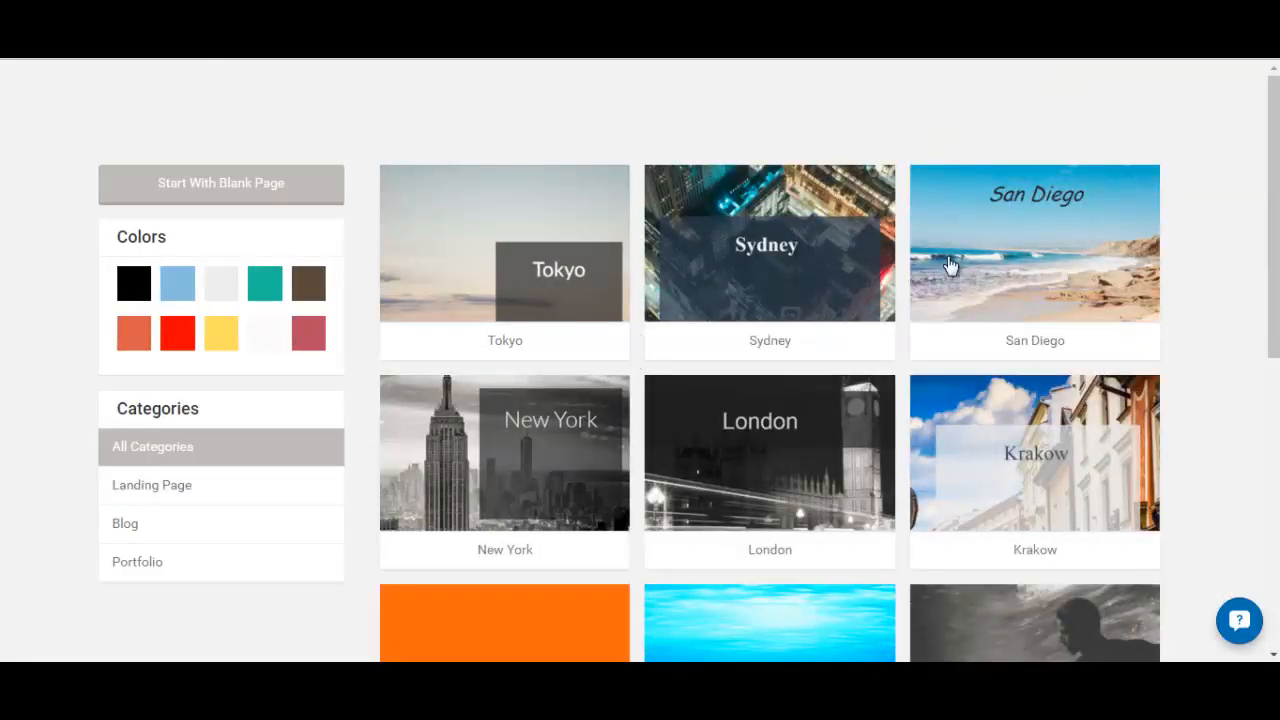
- Look through all the project templates and choose the San Diego template
{"action": "scroll", "coordinate": [810, 465], "scroll_direction": "down", "scroll_amount": 3}
{"action": "scroll", "coordinate": [810, 465], "scroll_direction": "down", "scroll_amount": 3}
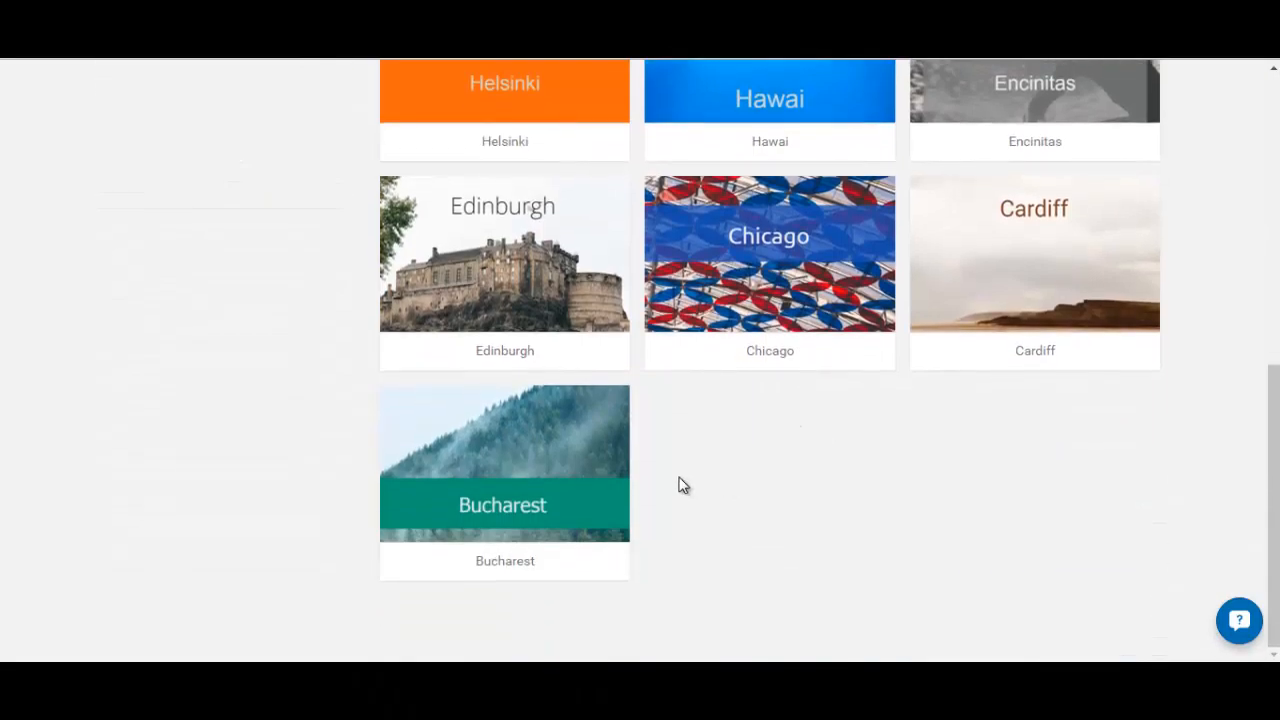
{"action": "scroll", "coordinate": [652, 488], "scroll_direction": "up", "scroll_amount": 7}
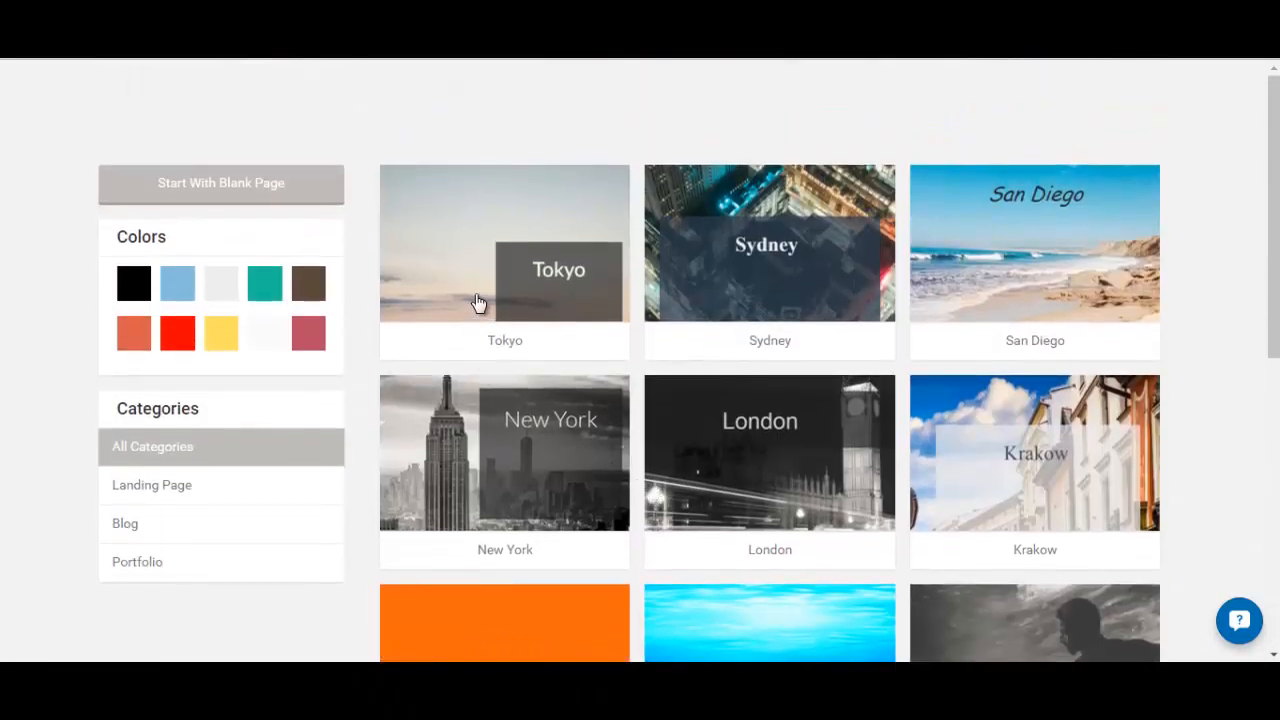
{"action": "scroll", "coordinate": [880, 365], "scroll_direction": "down", "scroll_amount": 6}
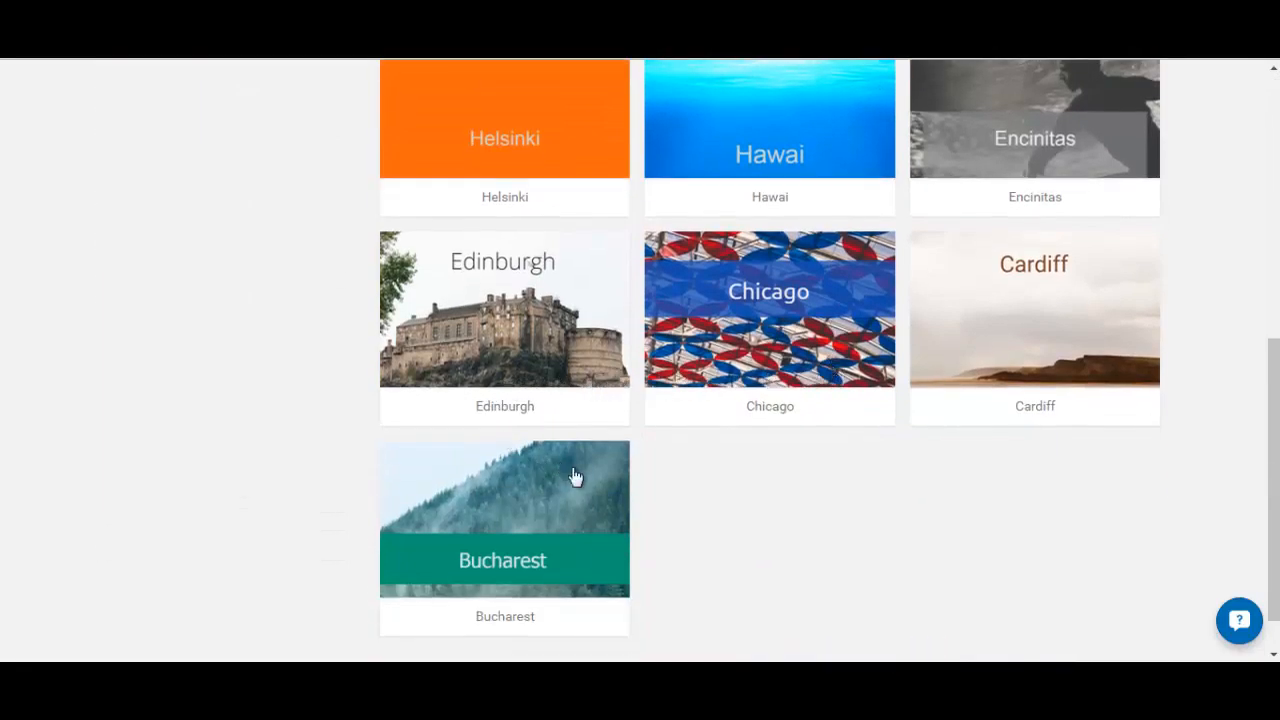
{"action": "scroll", "coordinate": [575, 477], "scroll_direction": "up", "scroll_amount": 6}
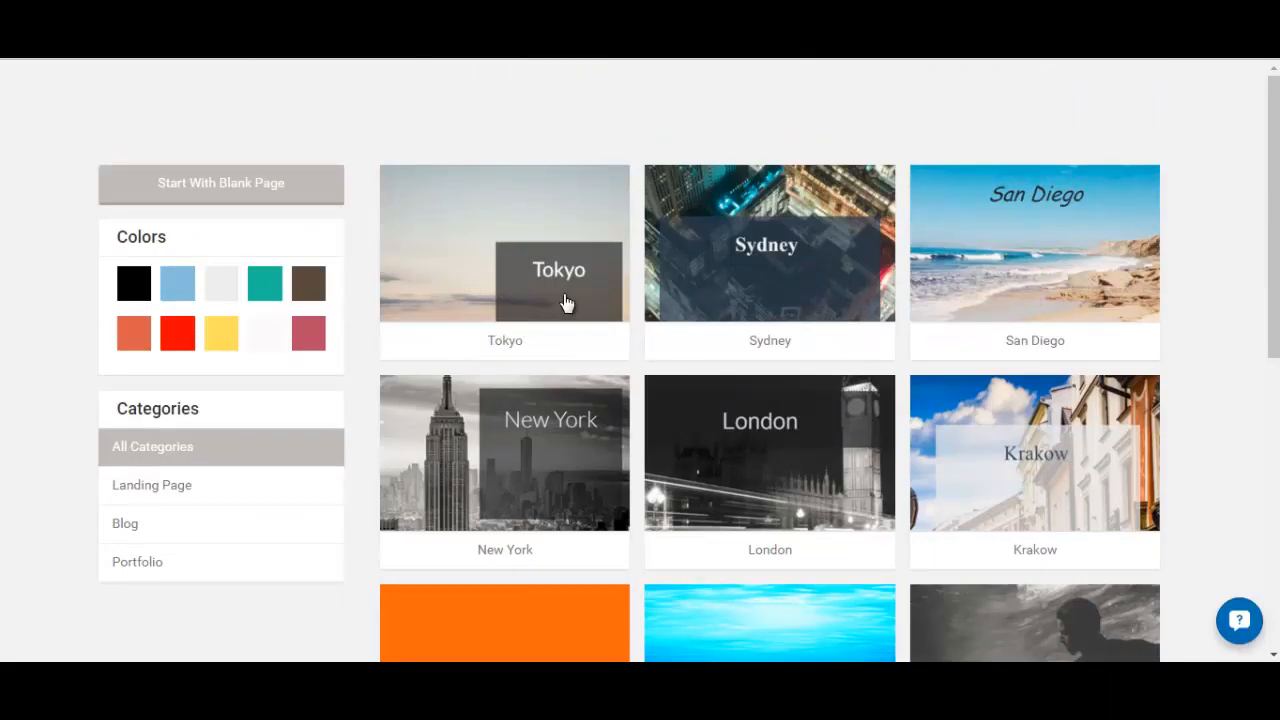
{"action": "left_click", "coordinate": [1085, 274]}
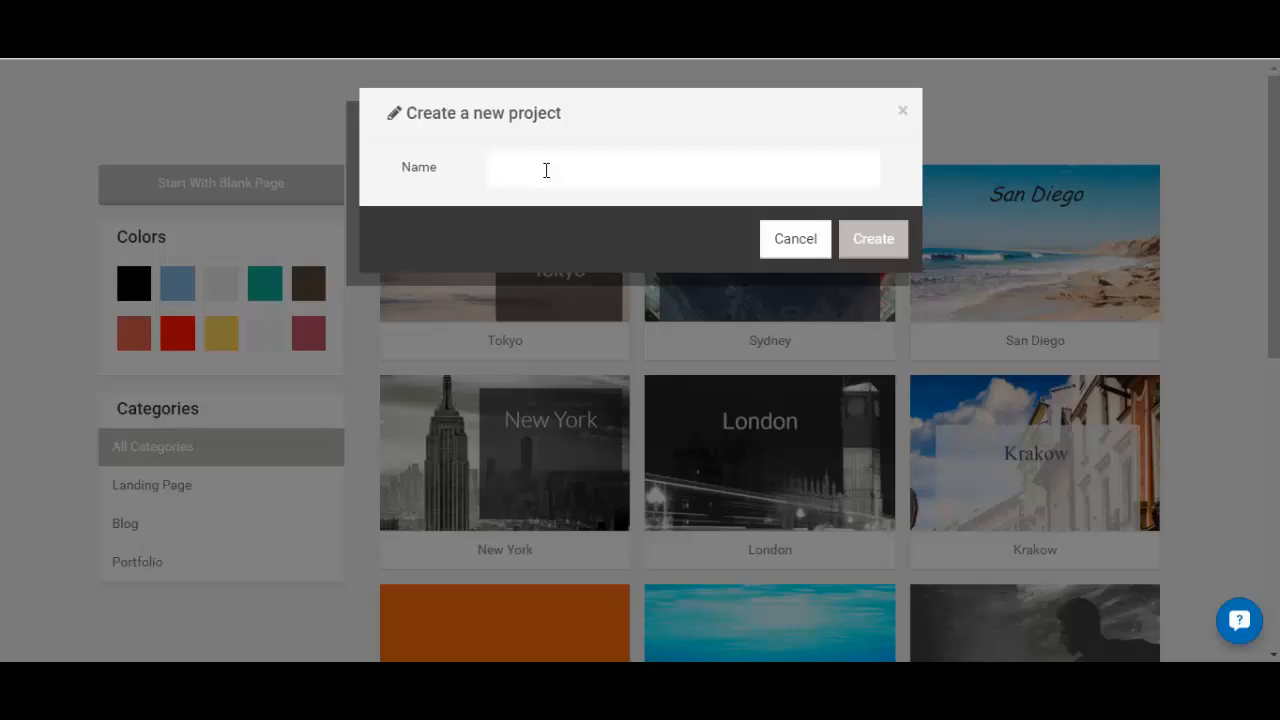
- Enter a name for the San Diego project and create it
{"action": "type", "text": "ebeeeeeeeeeeeeeeeeeeeee"}
{"action": "key", "text": "BackSpace"}
{"action": "key", "text": "BackSpace"}
{"action": "key", "text": "BackSpace"}
{"action": "key", "text": "BackSpace"}
{"action": "key", "text": "BackSpace"}
{"action": "key", "text": "BackSpace"}
{"action": "key", "text": "BackSpace"}
{"action": "key", "text": "BackSpace"}
{"action": "key", "text": "BackSpace"}
{"action": "key", "text": "BackSpace"}
{"action": "key", "text": "BackSpace"}
{"action": "key", "text": "BackSpace"}
{"action": "key", "text": "BackSpace"}
{"action": "key", "text": "BackSpace"}
{"action": "key", "text": "BackSpace"}
{"action": "key", "text": "BackSpace"}
{"action": "left_click", "coordinate": [873, 239]}
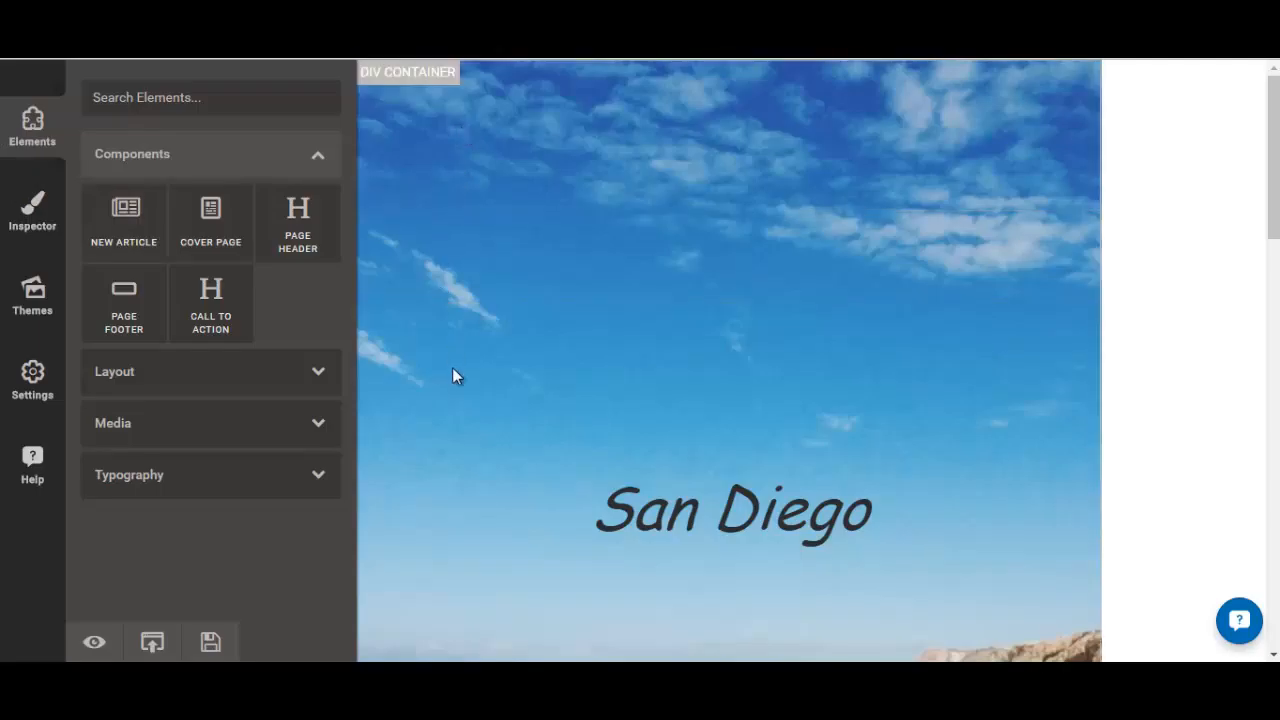
- Review the San Diego template from cover to footer in the editor and in preview mode, then return to editing
{"action": "scroll", "coordinate": [452, 372], "scroll_direction": "down", "scroll_amount": 15}
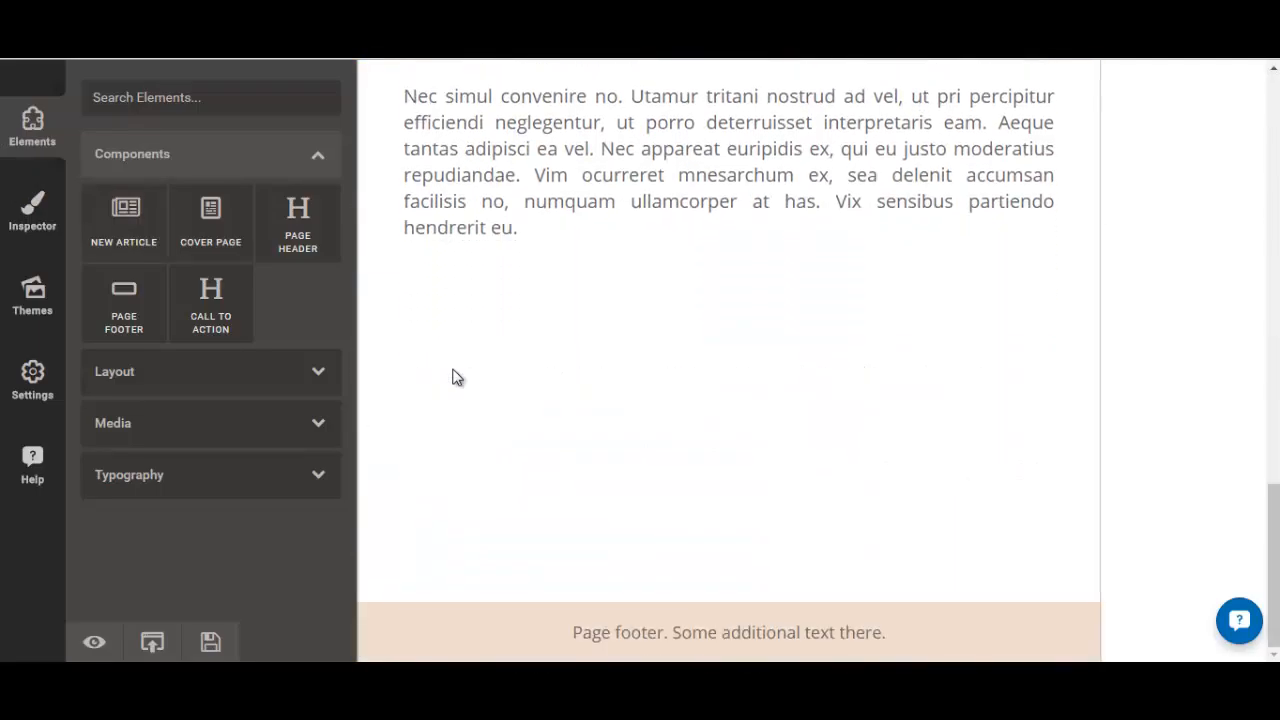
{"action": "scroll", "coordinate": [452, 377], "scroll_direction": "up", "scroll_amount": 15}
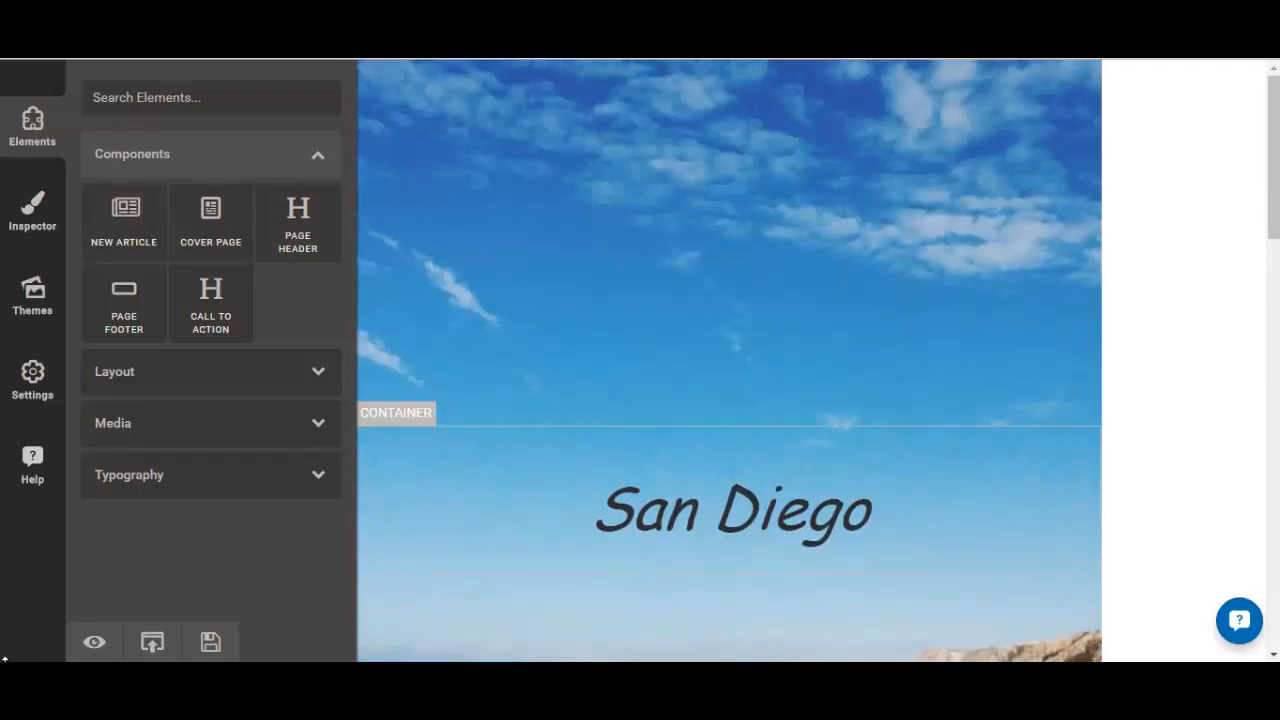
{"action": "left_click", "coordinate": [94, 642]}
{"action": "scroll", "coordinate": [354, 390], "scroll_direction": "down", "scroll_amount": 15}
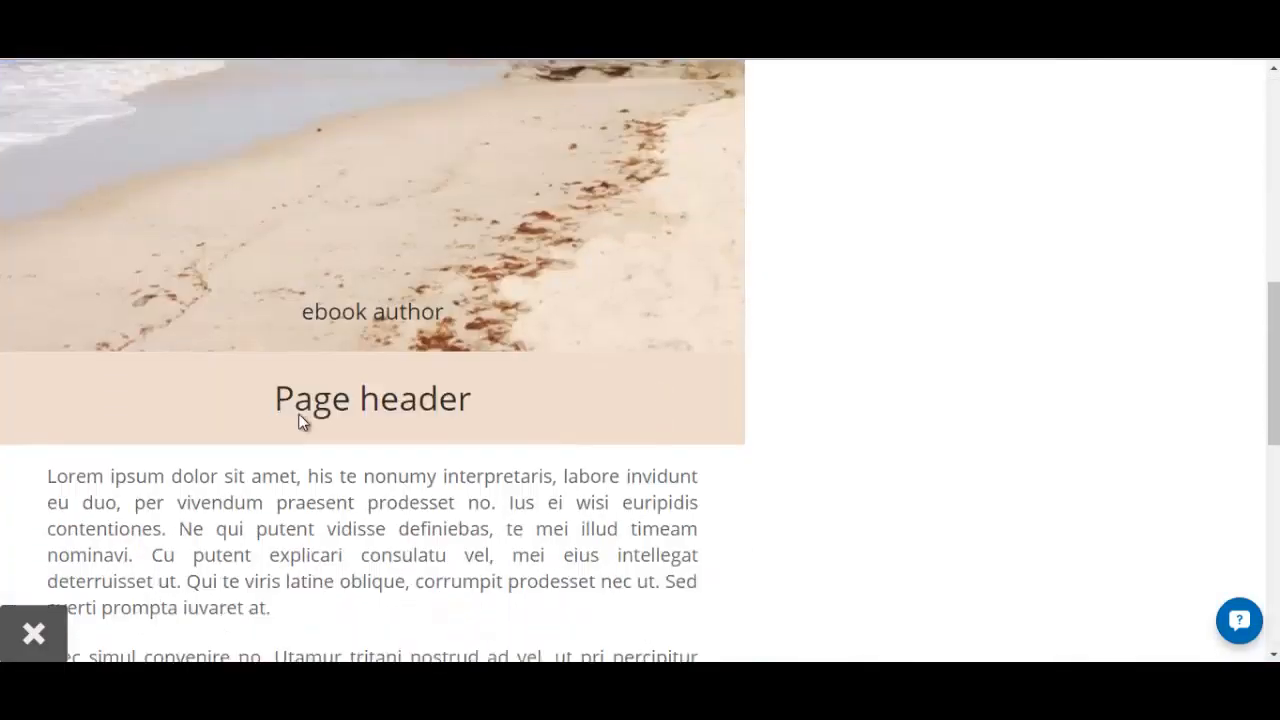
{"action": "scroll", "coordinate": [288, 416], "scroll_direction": "up", "scroll_amount": 15}
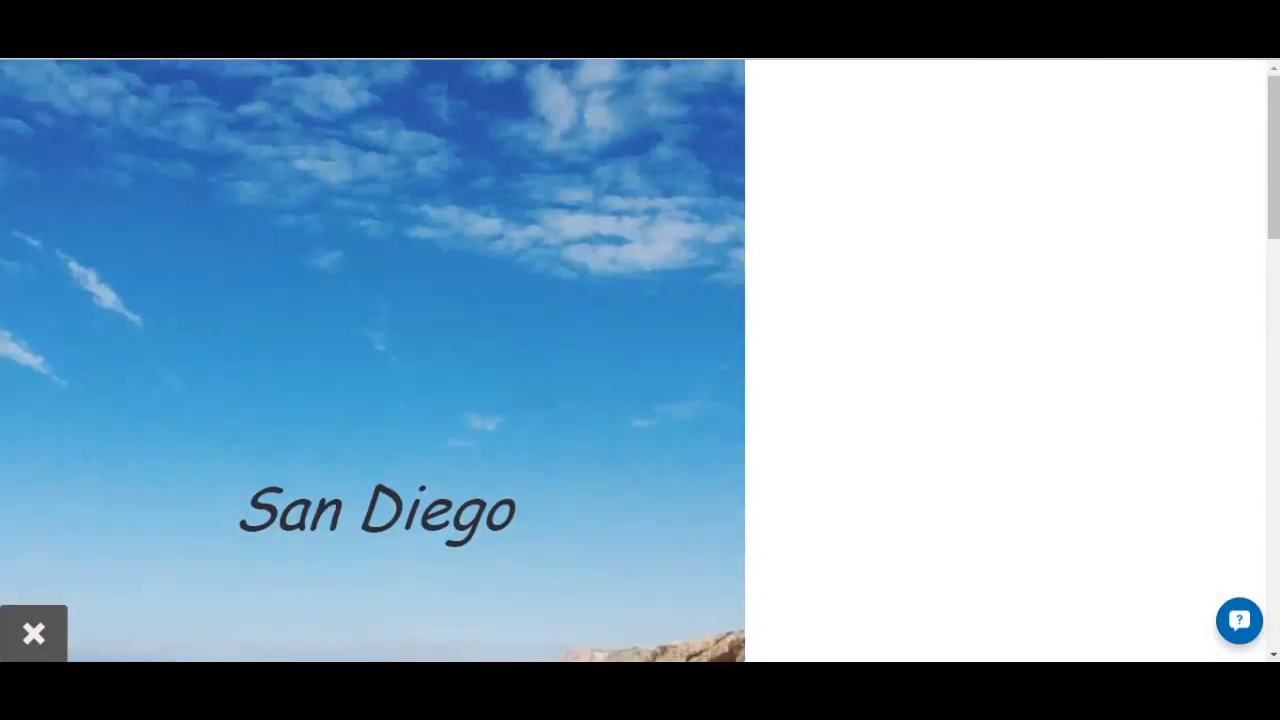
{"action": "left_click", "coordinate": [42, 646]}
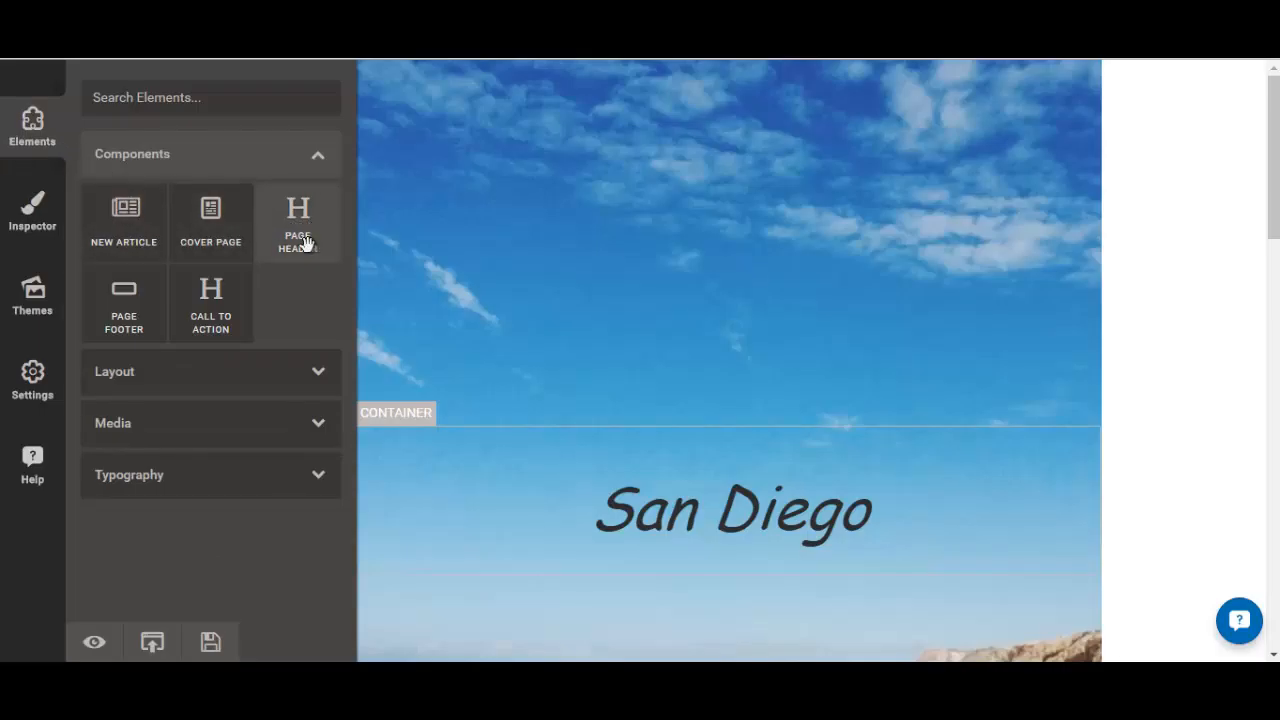
- Select the cover page container and examine its available style options in the Inspector
{"action": "left_click", "coordinate": [30, 215]}
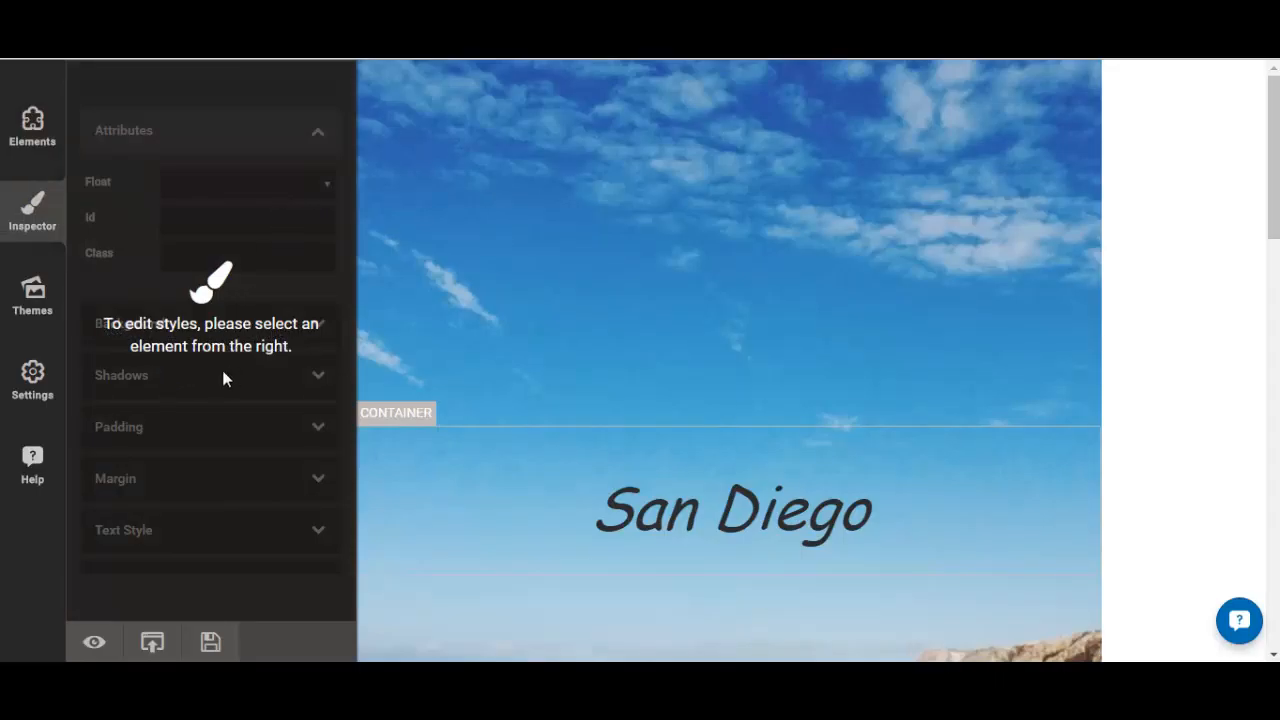
{"action": "left_click", "coordinate": [705, 151]}
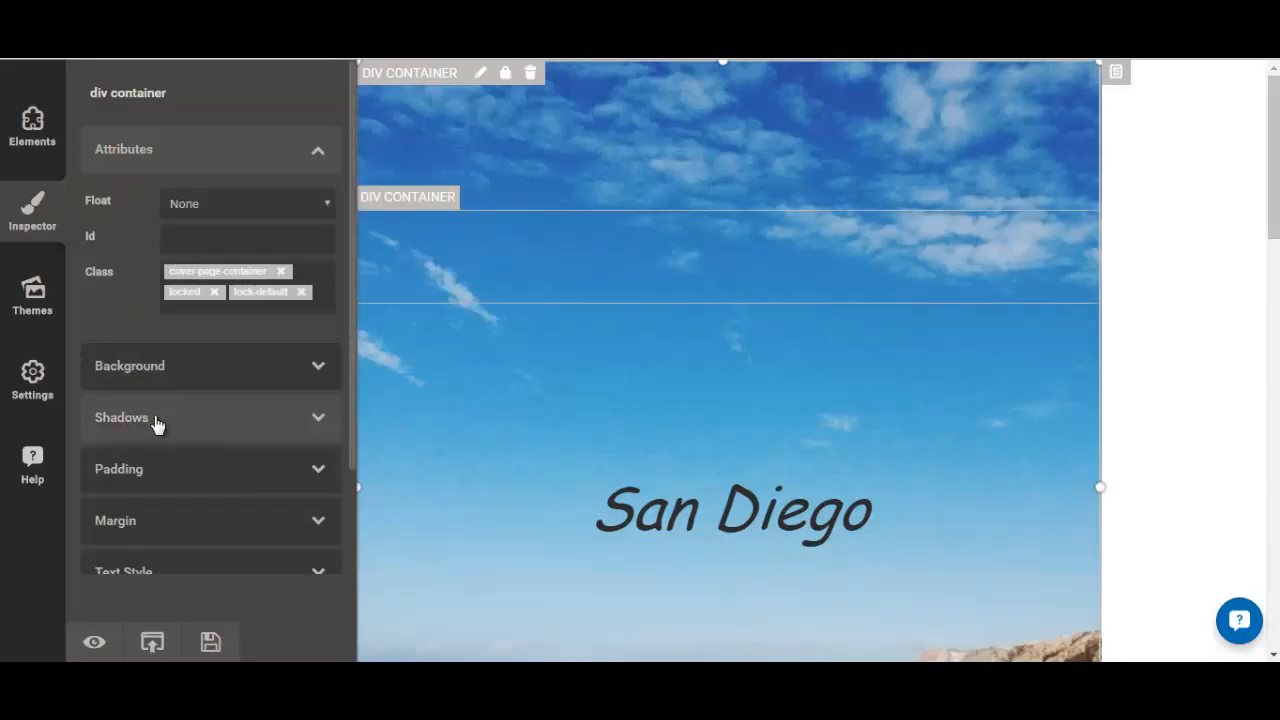
{"action": "scroll", "coordinate": [150, 425], "scroll_direction": "down", "scroll_amount": 1}
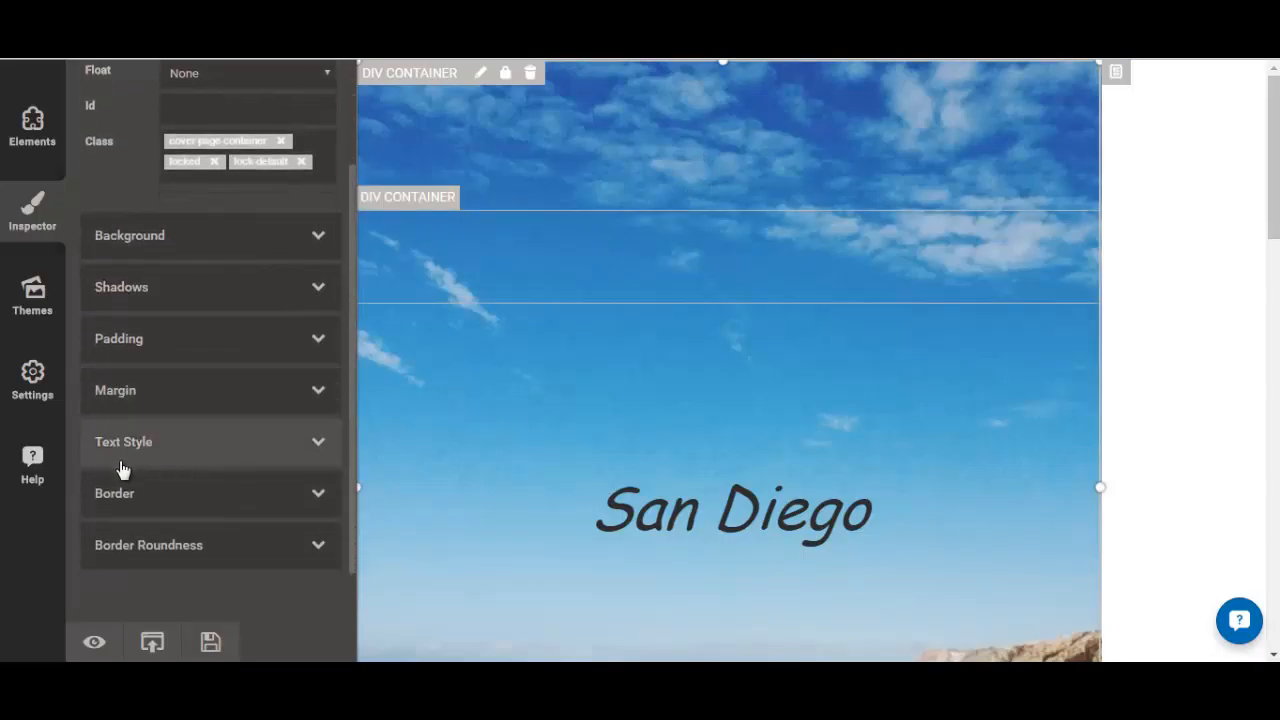
- Browse the available Bootswatch and Bootstrap themes and look over the template's body text and footer
{"action": "left_click", "coordinate": [30, 300]}
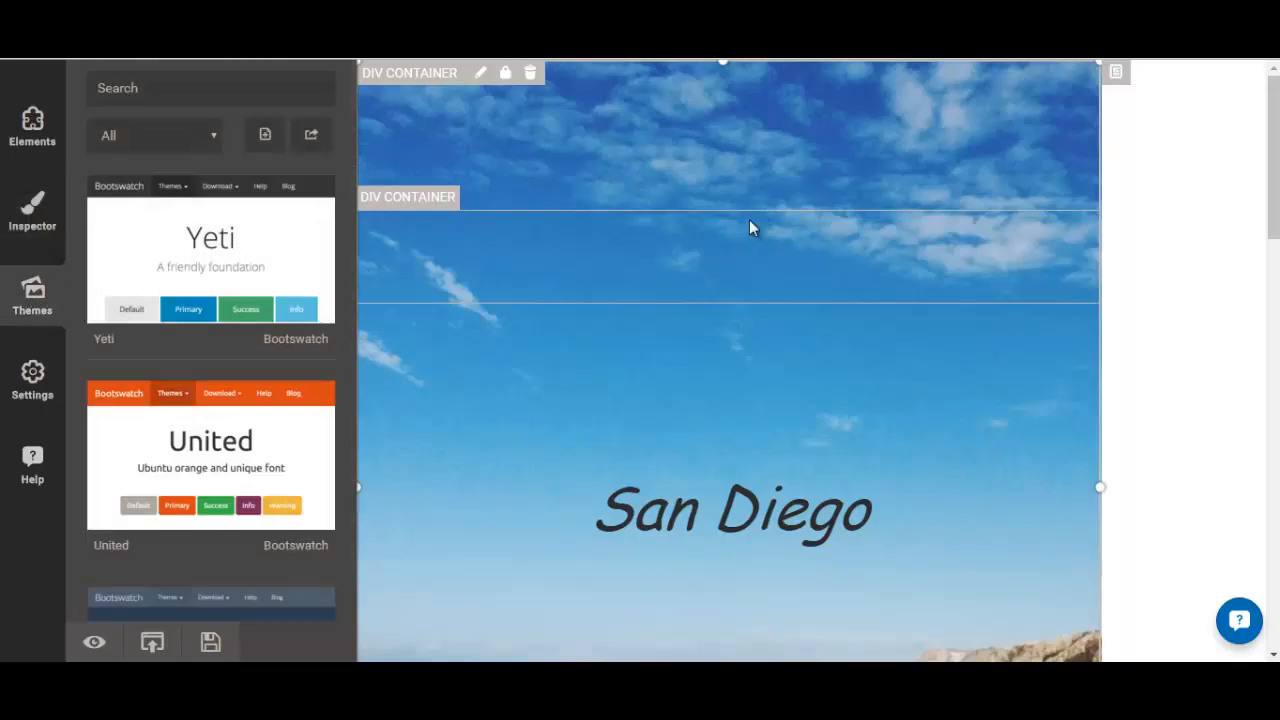
{"action": "scroll", "coordinate": [644, 394], "scroll_direction": "down", "scroll_amount": 5}
{"action": "scroll", "coordinate": [644, 392], "scroll_direction": "down", "scroll_amount": 7}
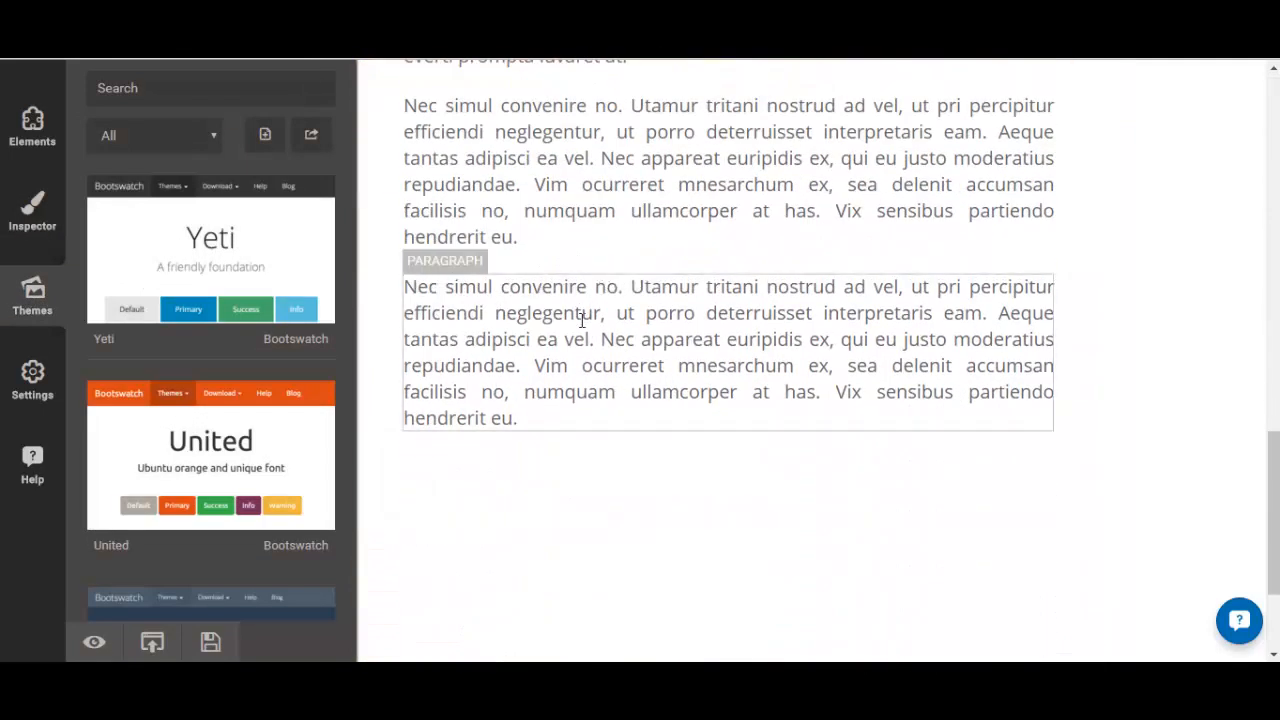
{"action": "scroll", "coordinate": [590, 300], "scroll_direction": "up", "scroll_amount": 2}
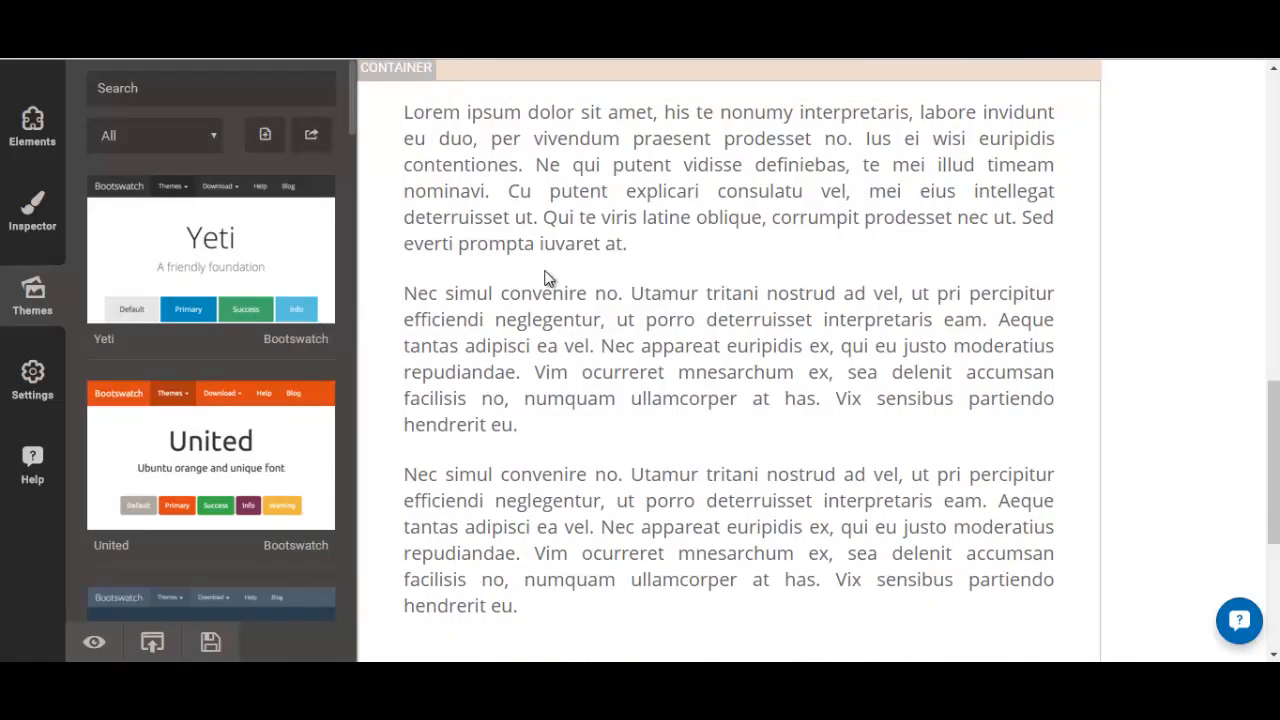
{"action": "scroll", "coordinate": [229, 380], "scroll_direction": "down", "scroll_amount": 7}
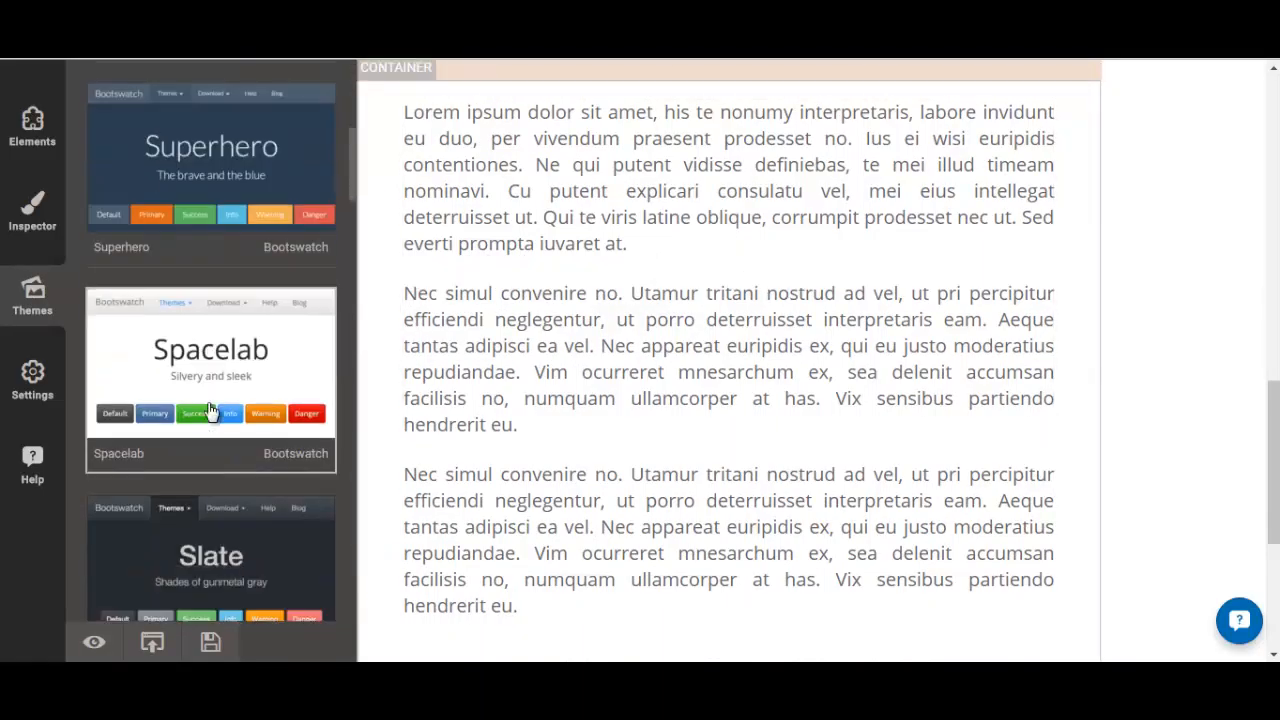
{"action": "scroll", "coordinate": [320, 380], "scroll_direction": "up", "scroll_amount": 8}
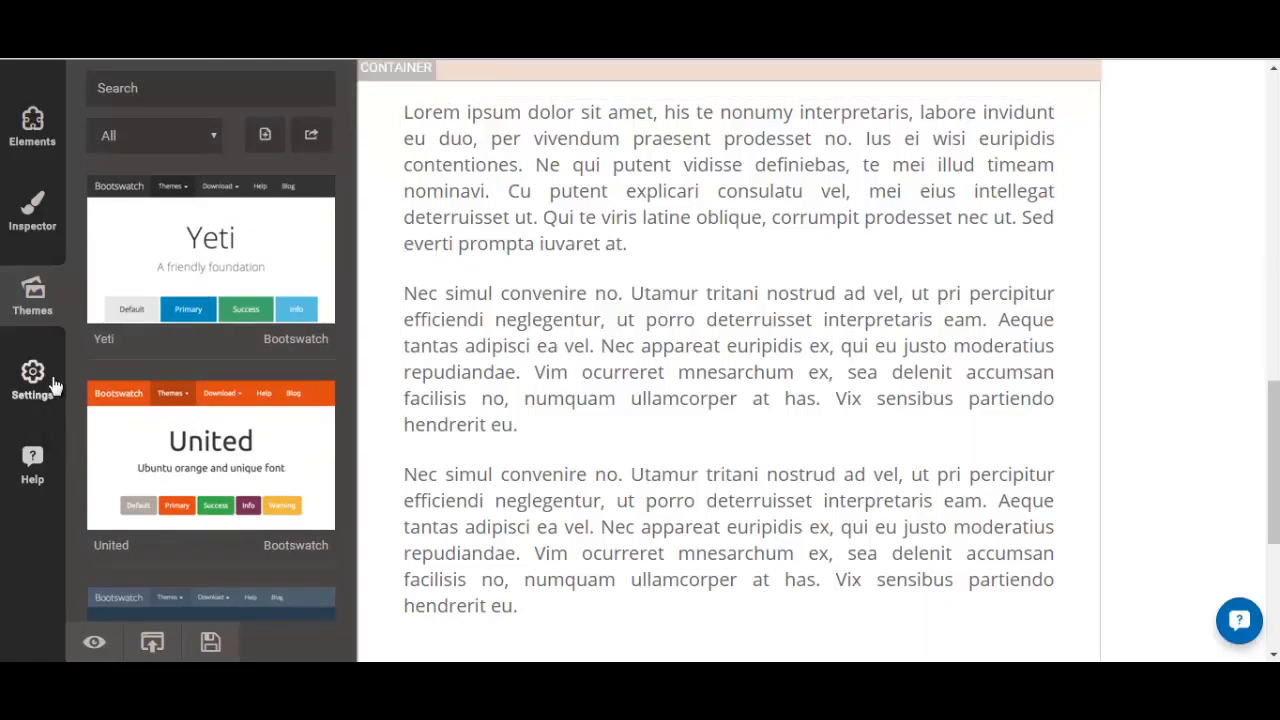
{"action": "scroll", "coordinate": [165, 385], "scroll_direction": "down", "scroll_amount": 6}
{"action": "scroll", "coordinate": [165, 390], "scroll_direction": "down", "scroll_amount": 15}
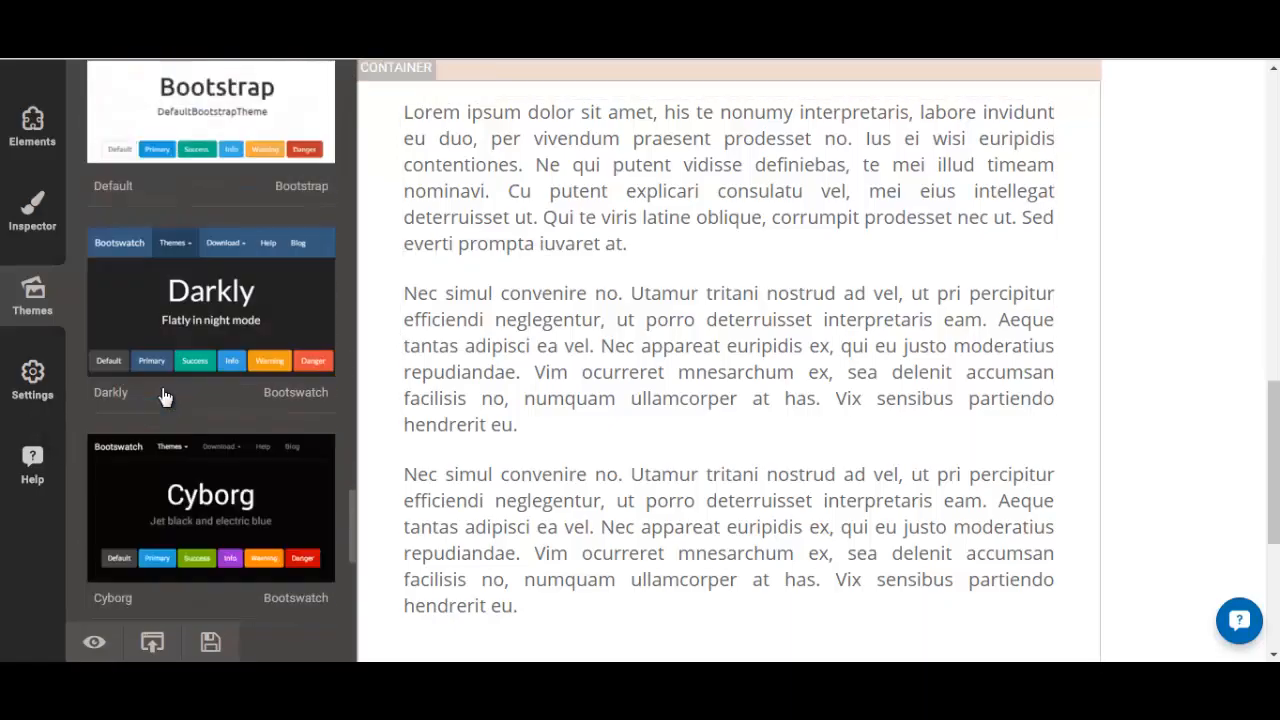
{"action": "scroll", "coordinate": [646, 430], "scroll_direction": "down", "scroll_amount": 4}
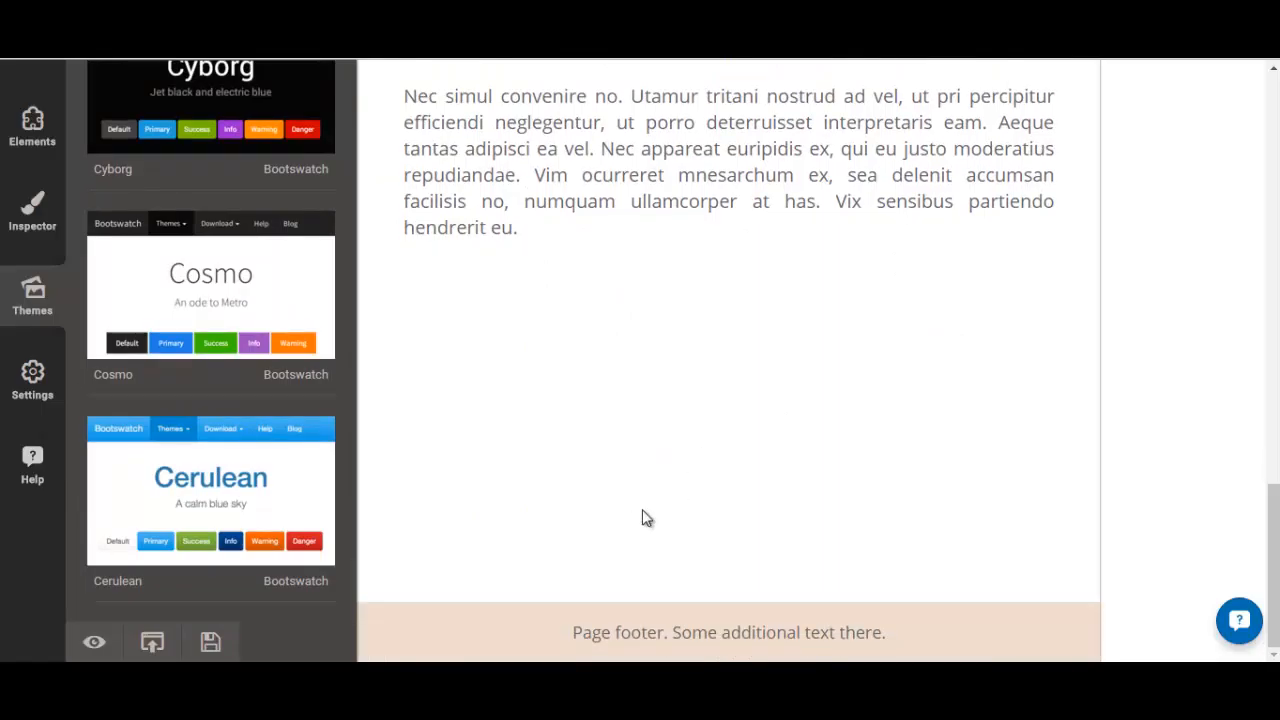
{"action": "scroll", "coordinate": [565, 450], "scroll_direction": "up", "scroll_amount": 10}
- Examine the builder settings for auto save, content boxes and free element dragging
{"action": "left_click", "coordinate": [25, 385]}
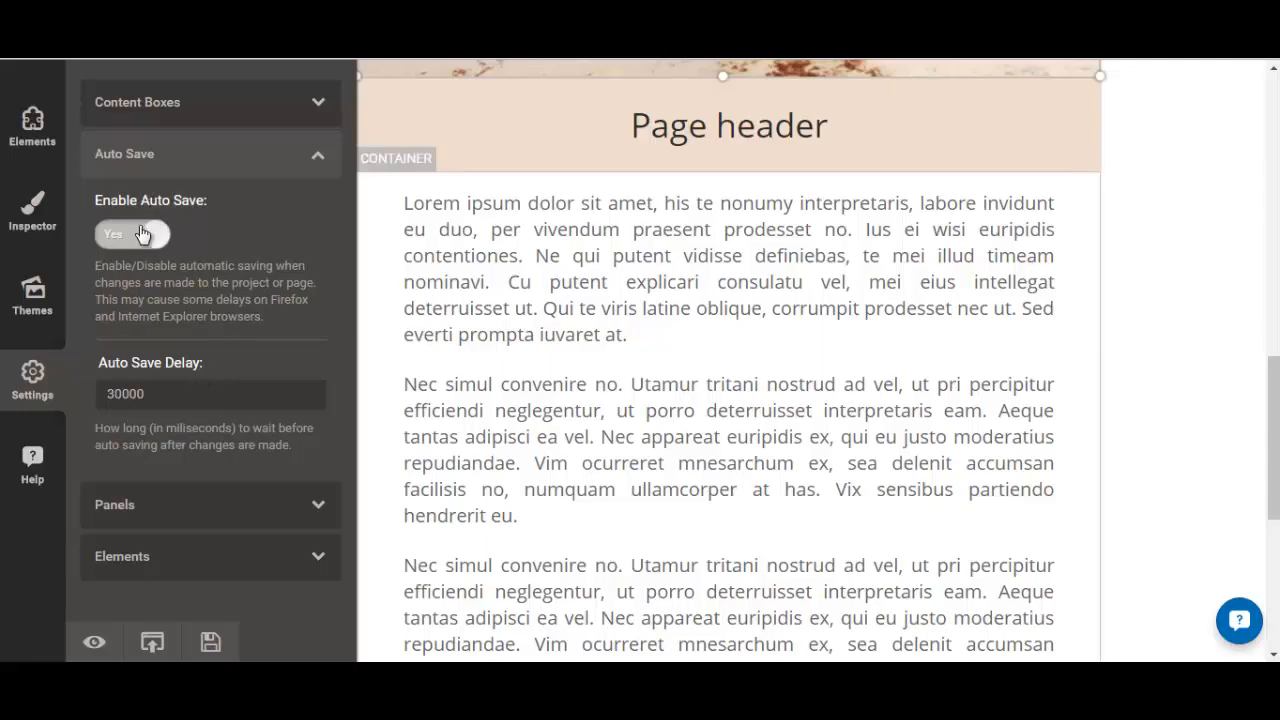
{"action": "left_click", "coordinate": [264, 110]}
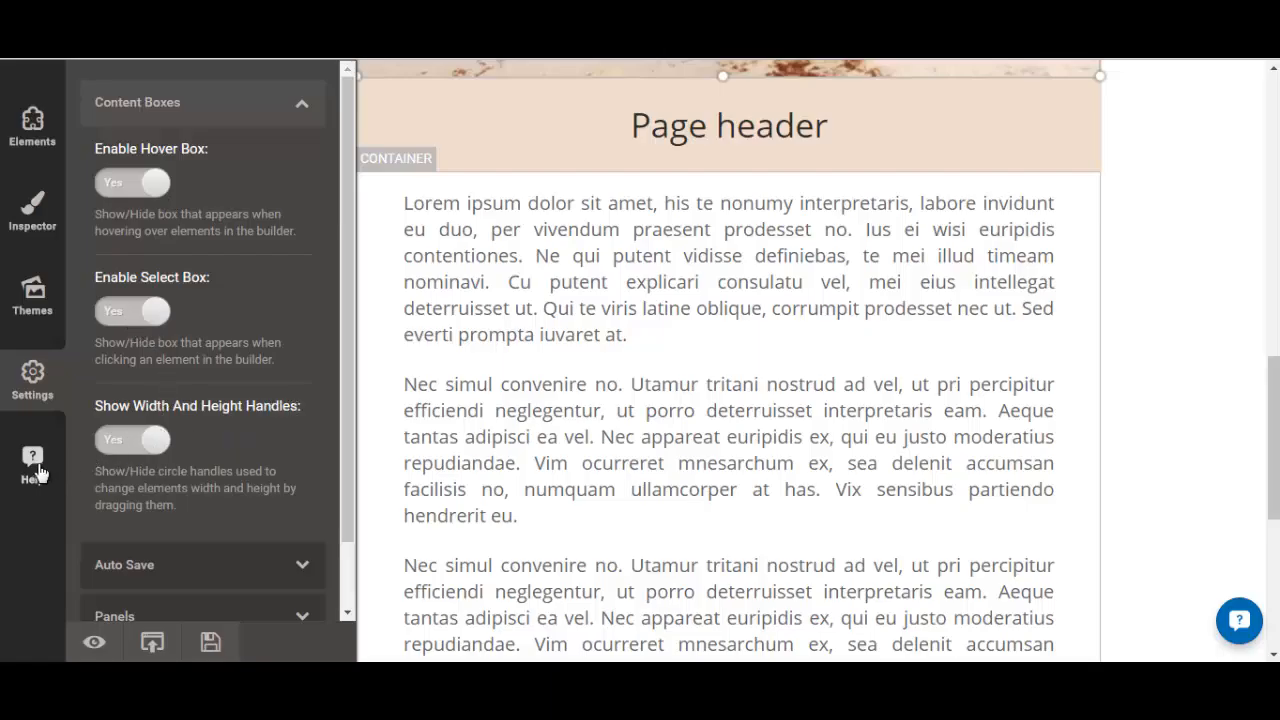
{"action": "scroll", "coordinate": [170, 480], "scroll_direction": "down", "scroll_amount": 1}
{"action": "left_click", "coordinate": [163, 606]}
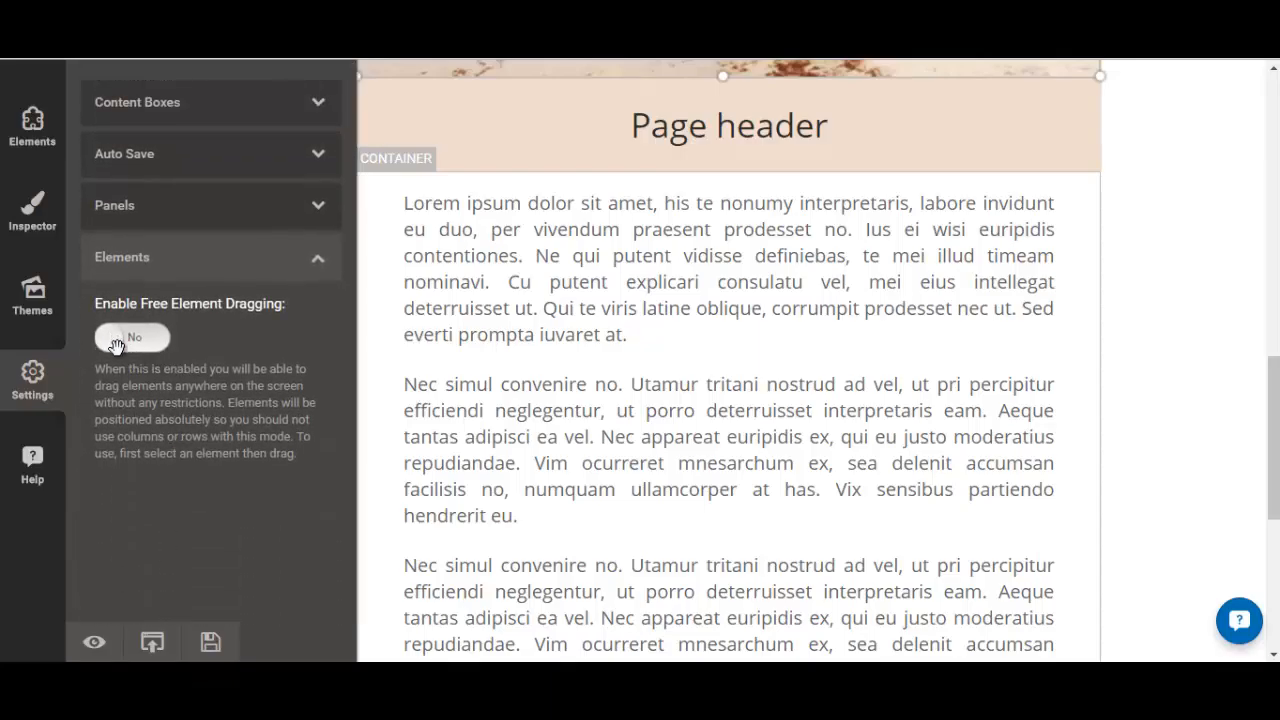
- Look at the tutorial video in the built-in help and close the help window
{"action": "left_click", "coordinate": [29, 470]}
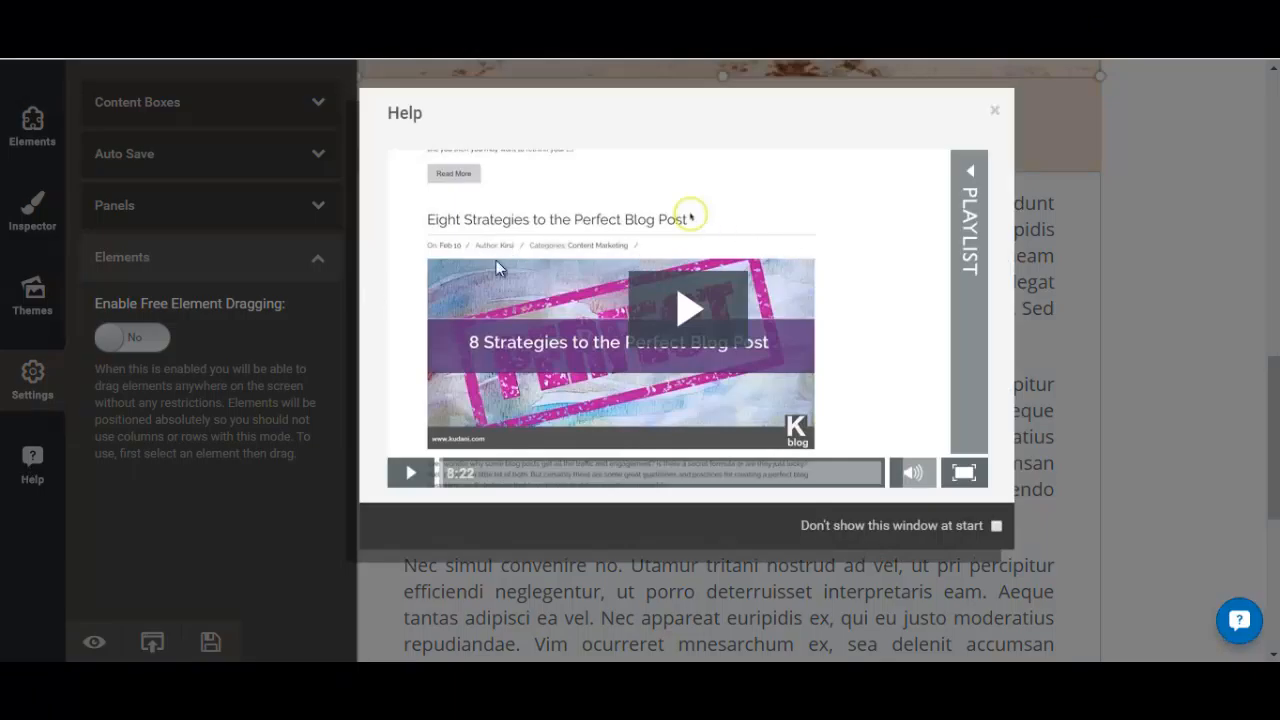
{"action": "left_click", "coordinate": [951, 235]}
{"action": "scroll", "coordinate": [877, 334], "scroll_direction": "down", "scroll_amount": 3}
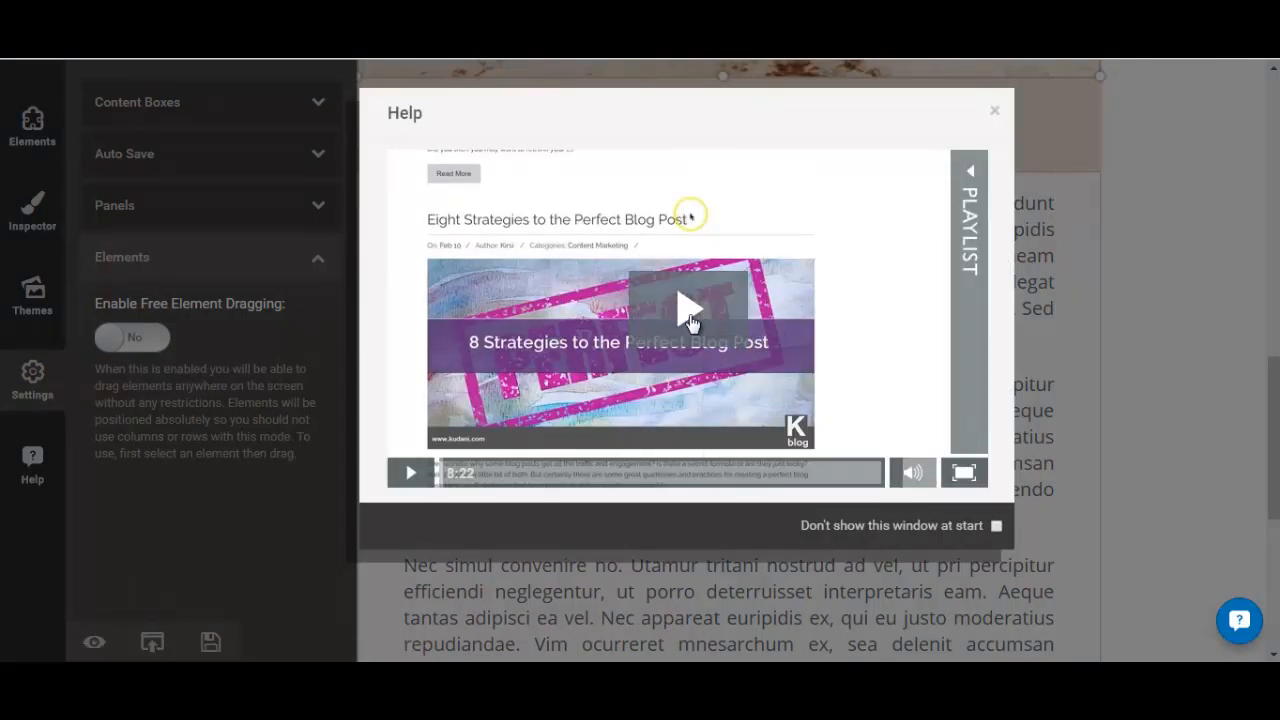
{"action": "left_click", "coordinate": [690, 318]}
{"action": "left_click", "coordinate": [411, 473]}
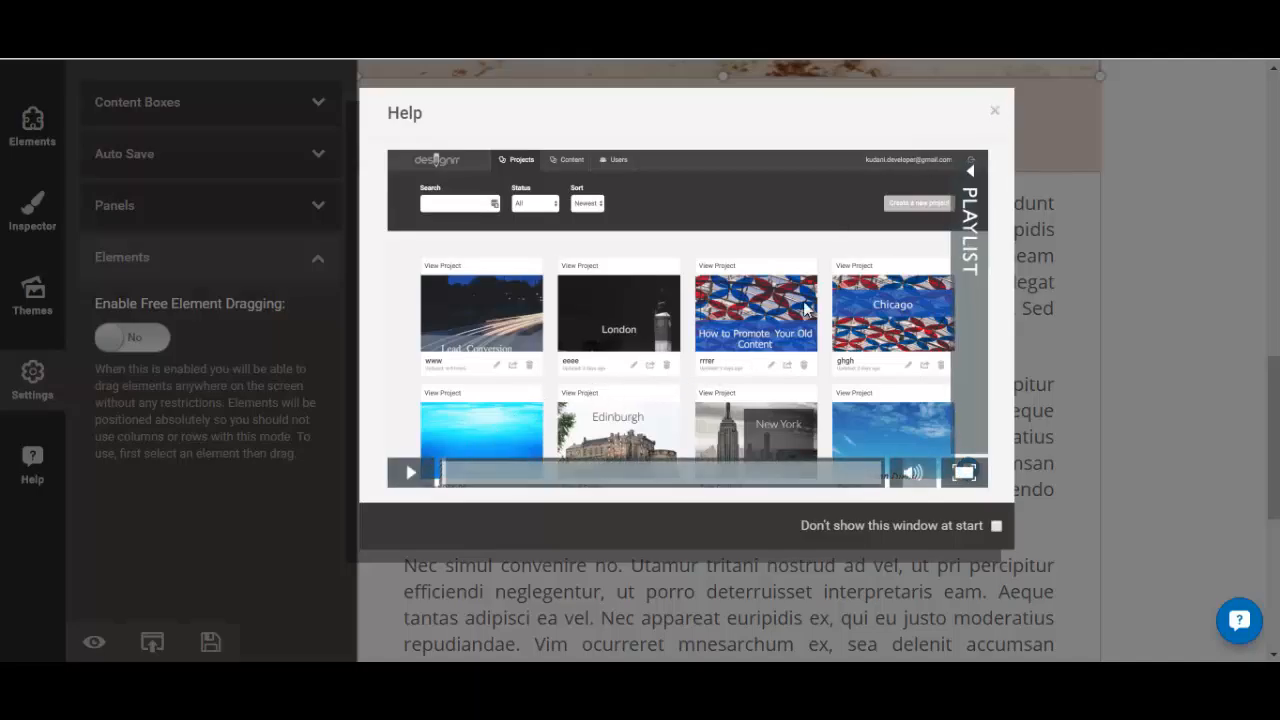
{"action": "left_click", "coordinate": [995, 112]}
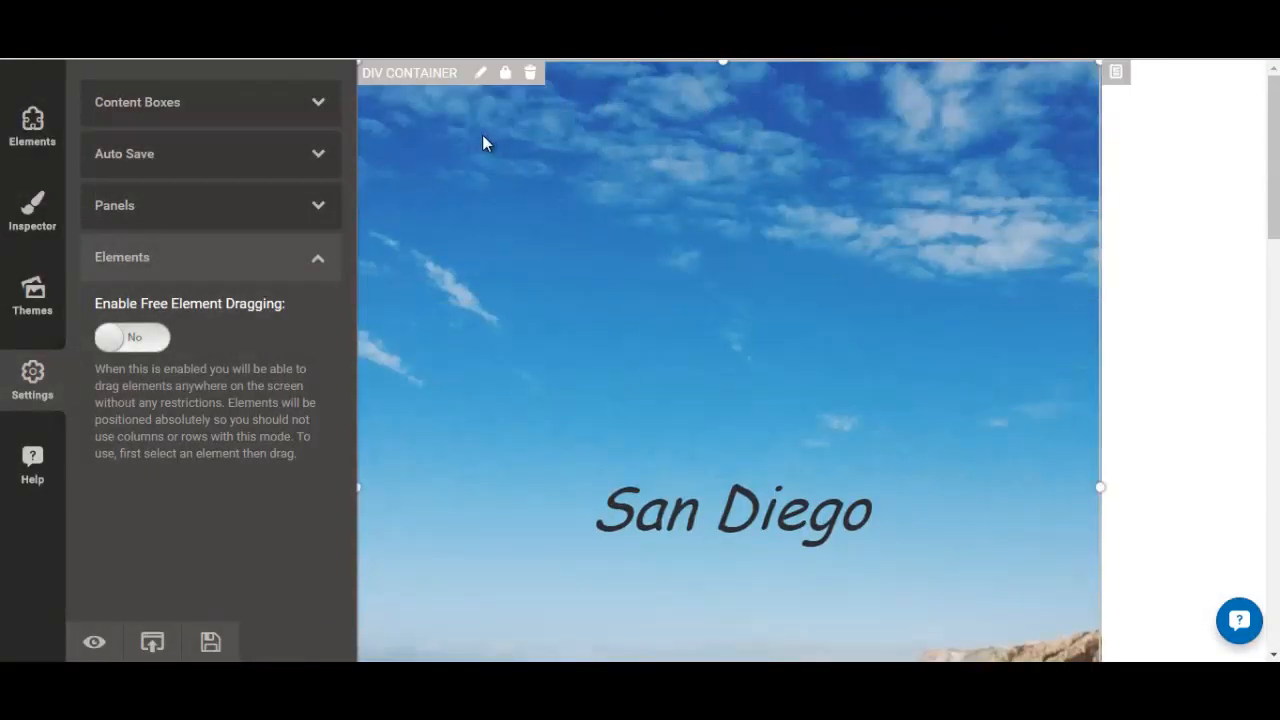
- Give the container around the cover title a semi-transparent blue background, rgba(4, 99, 128, 0.62)
{"action": "left_click", "coordinate": [783, 270]}
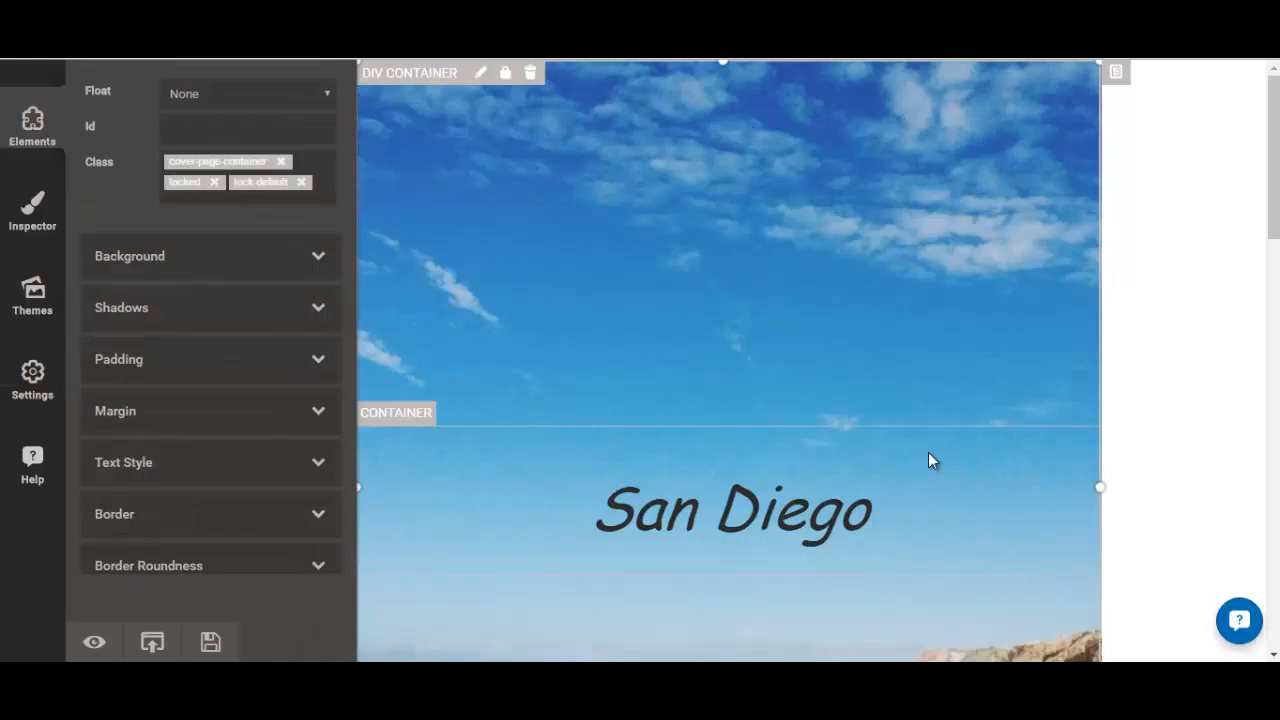
{"action": "left_click", "coordinate": [894, 492]}
{"action": "scroll", "coordinate": [797, 500], "scroll_direction": "down", "scroll_amount": 1}
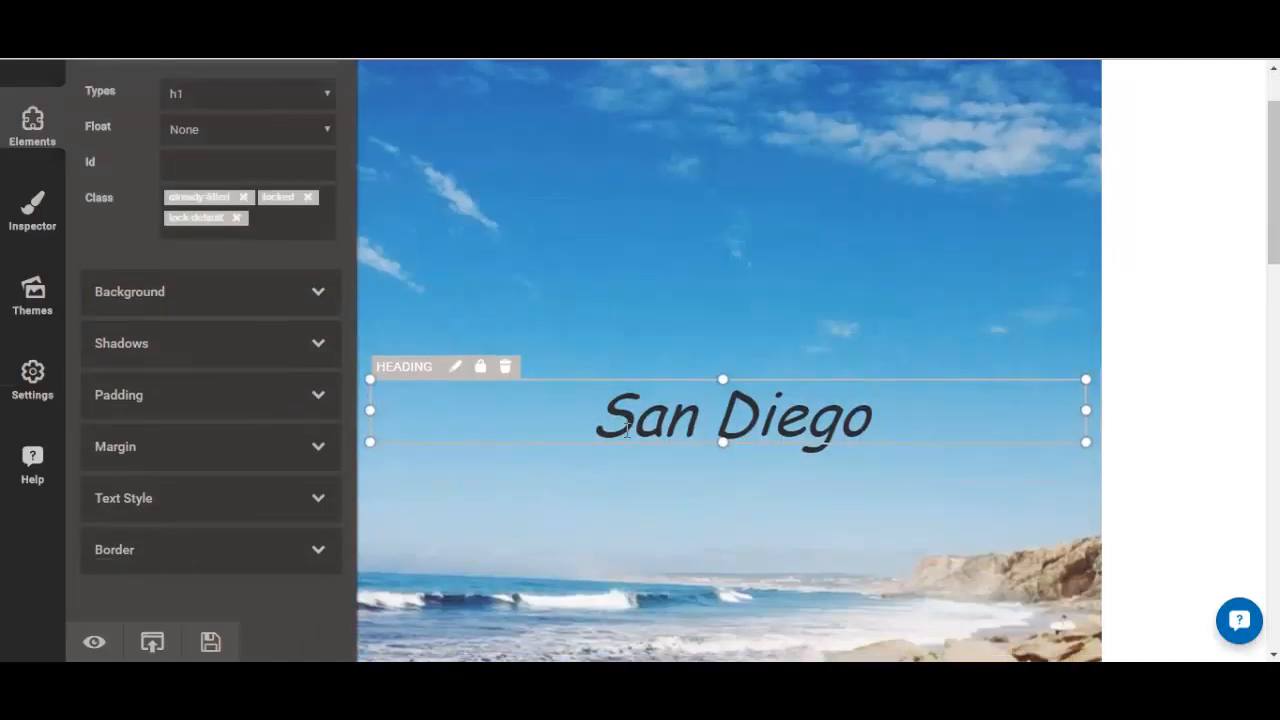
{"action": "left_click", "coordinate": [594, 342]}
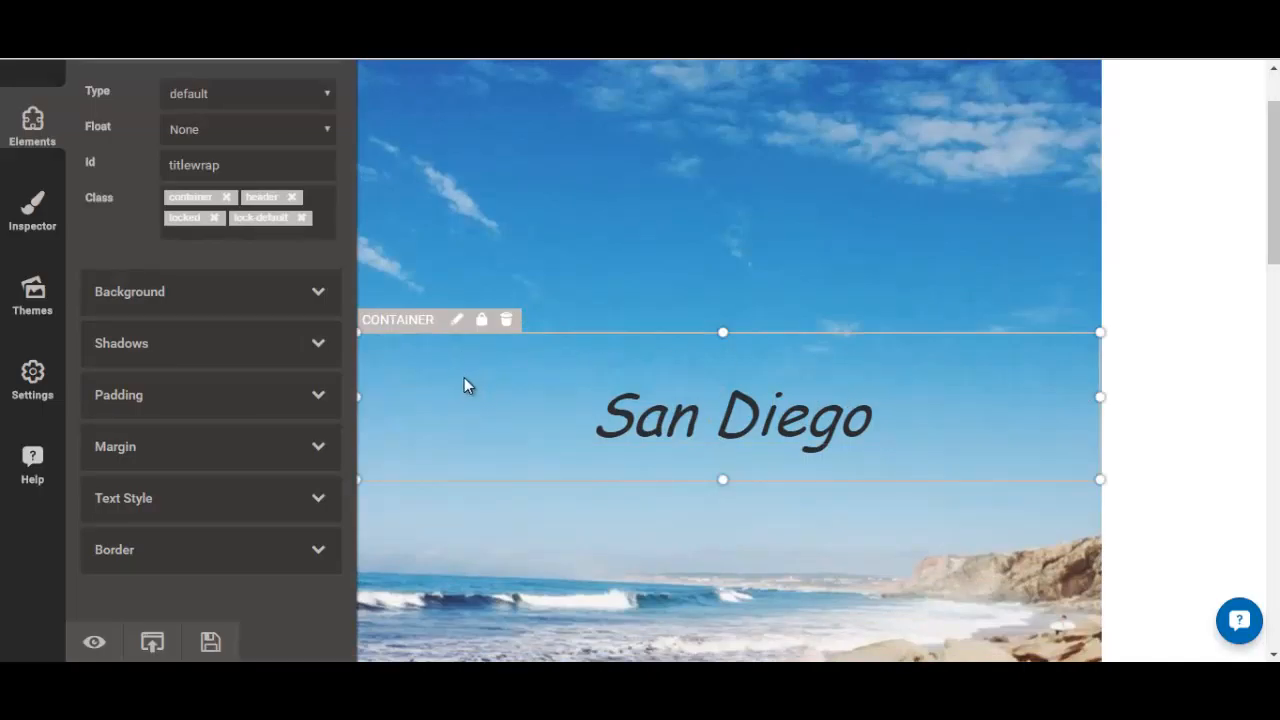
{"action": "left_click", "coordinate": [198, 302]}
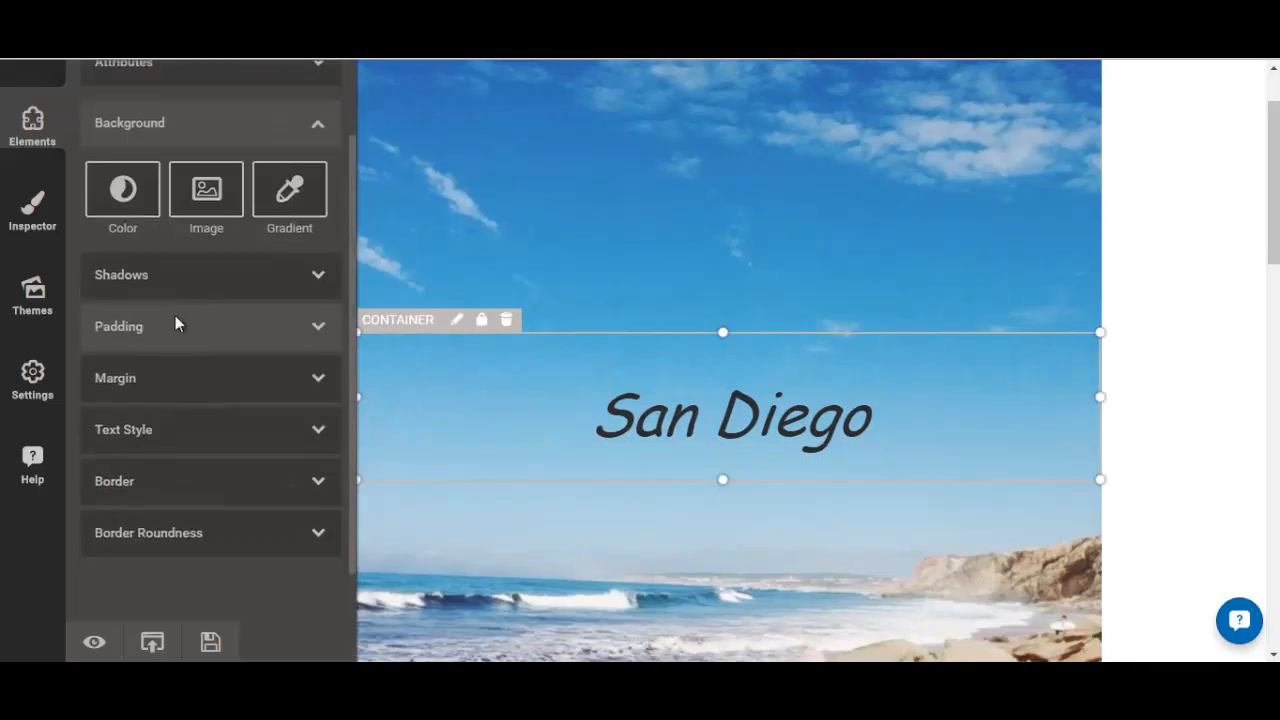
{"action": "left_click", "coordinate": [122, 212]}
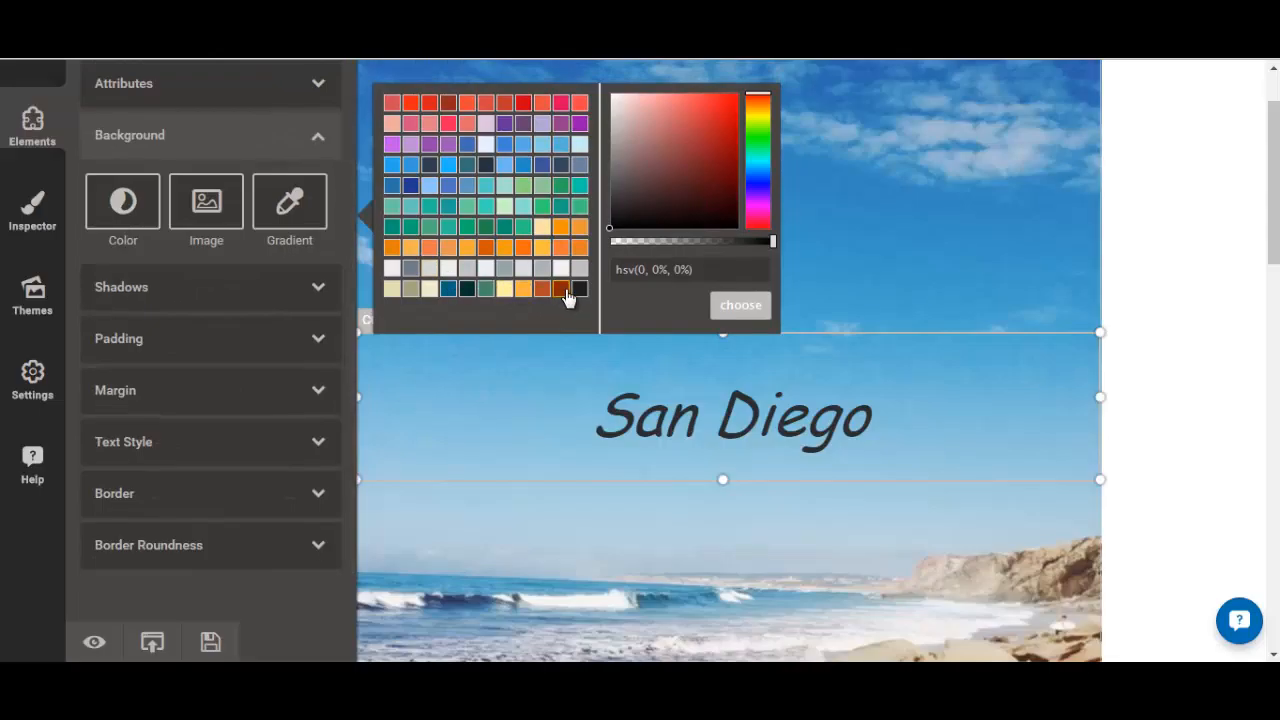
{"action": "left_click", "coordinate": [451, 296]}
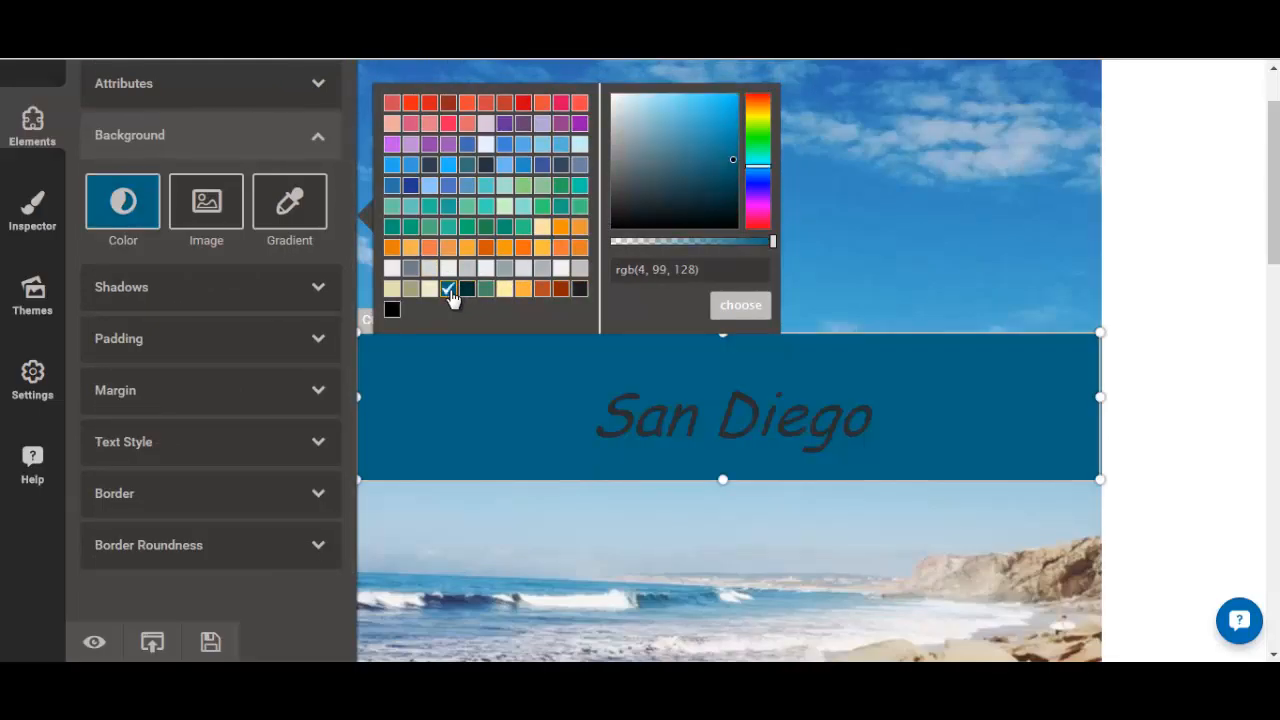
{"action": "left_click_drag", "start_coordinate": [745, 241], "coordinate": [704, 244]}
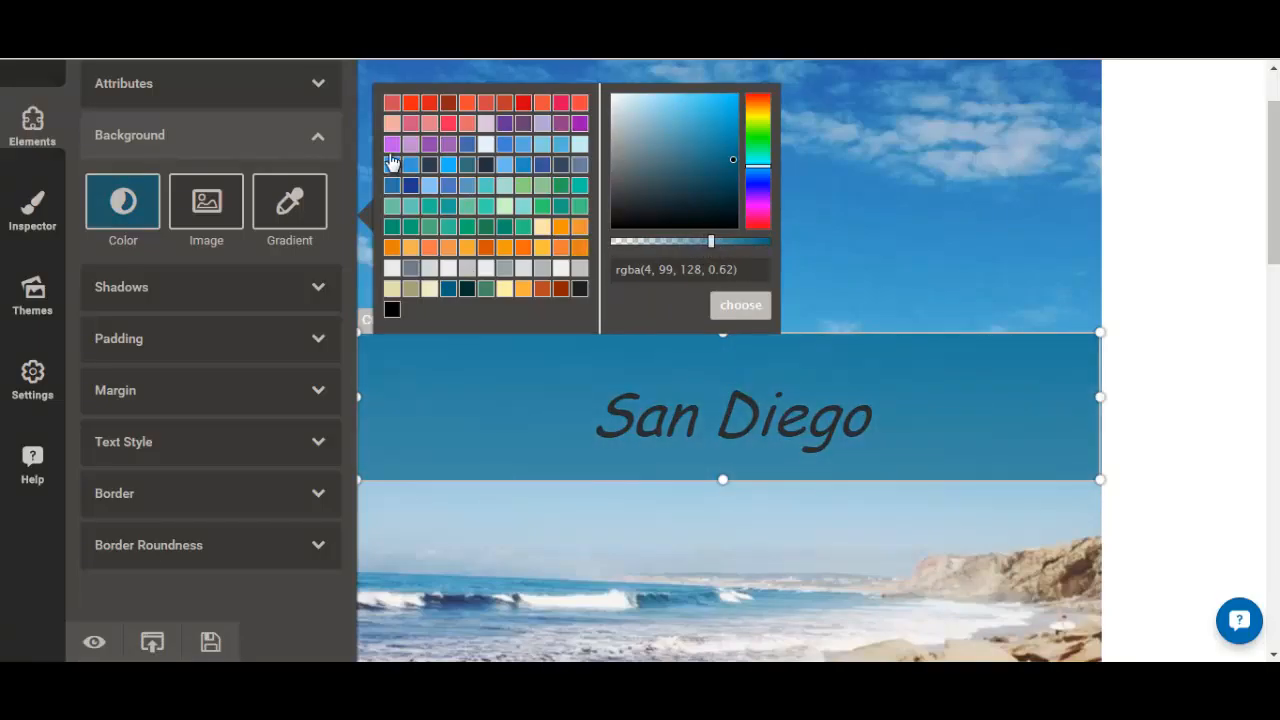
{"action": "left_click", "coordinate": [743, 312]}
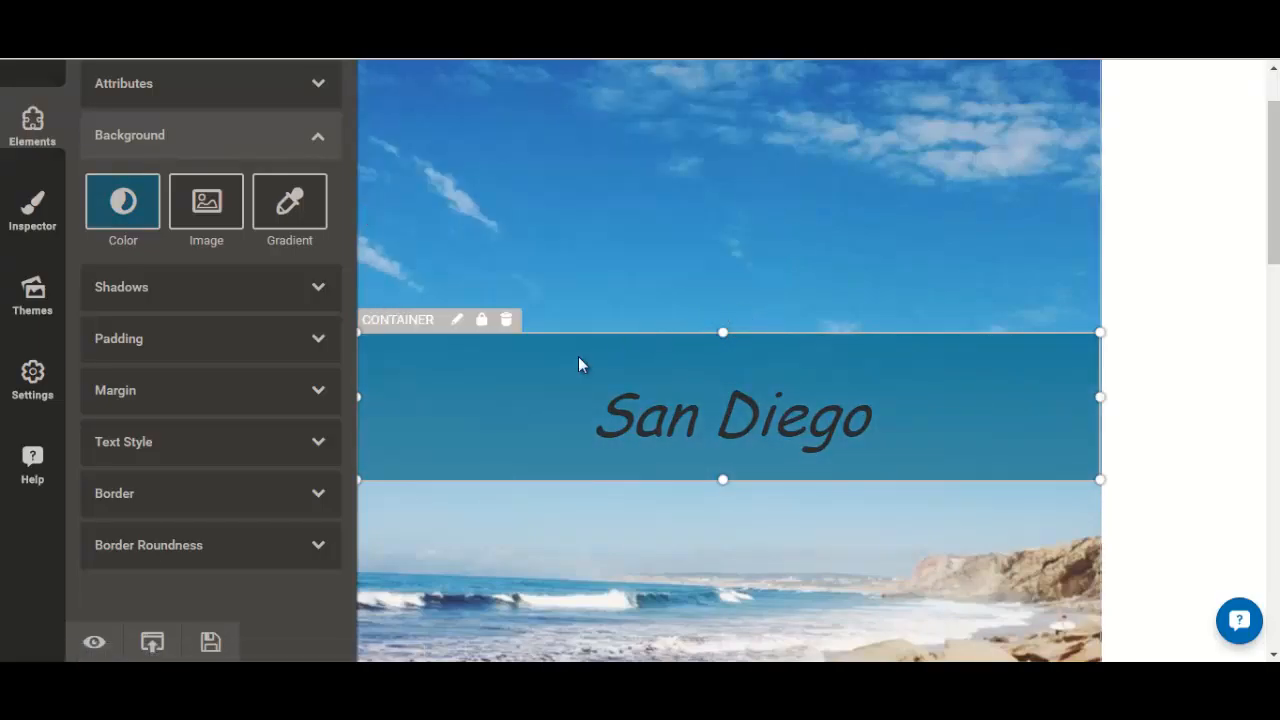
- Change the font of the "San Diego" cover heading to Impact
{"action": "left_click", "coordinate": [700, 413]}
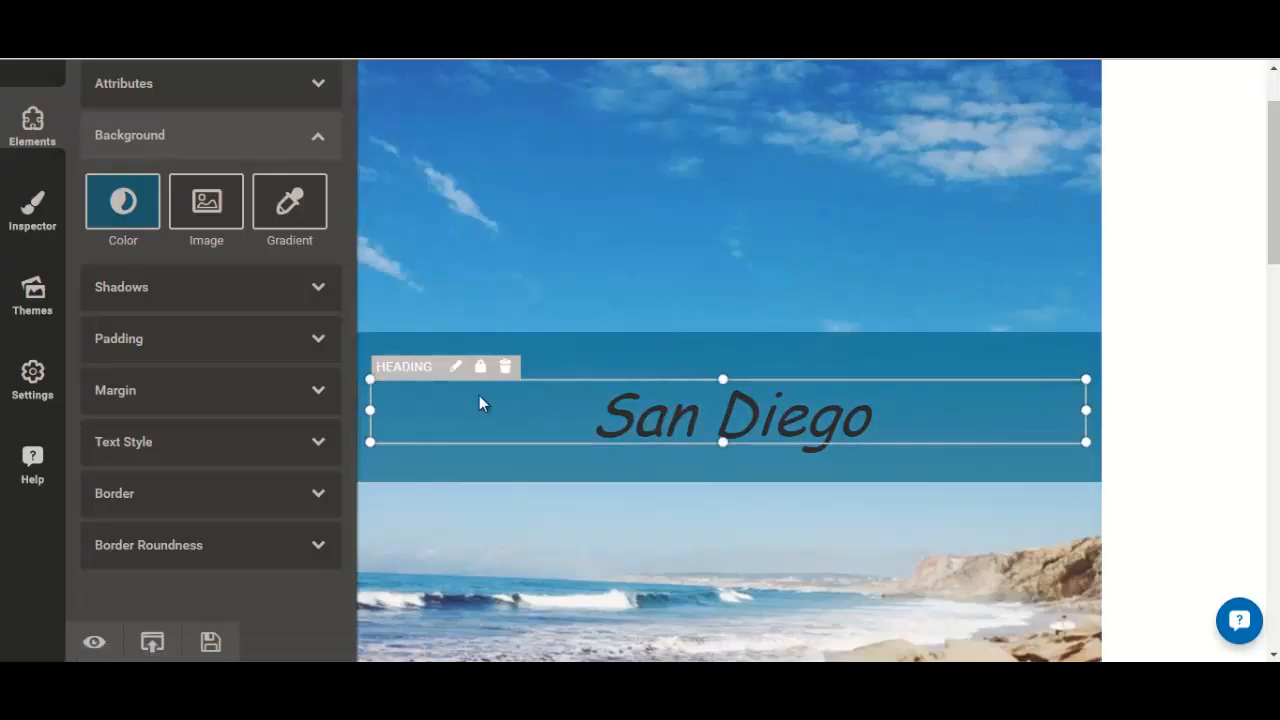
{"action": "left_click", "coordinate": [457, 369]}
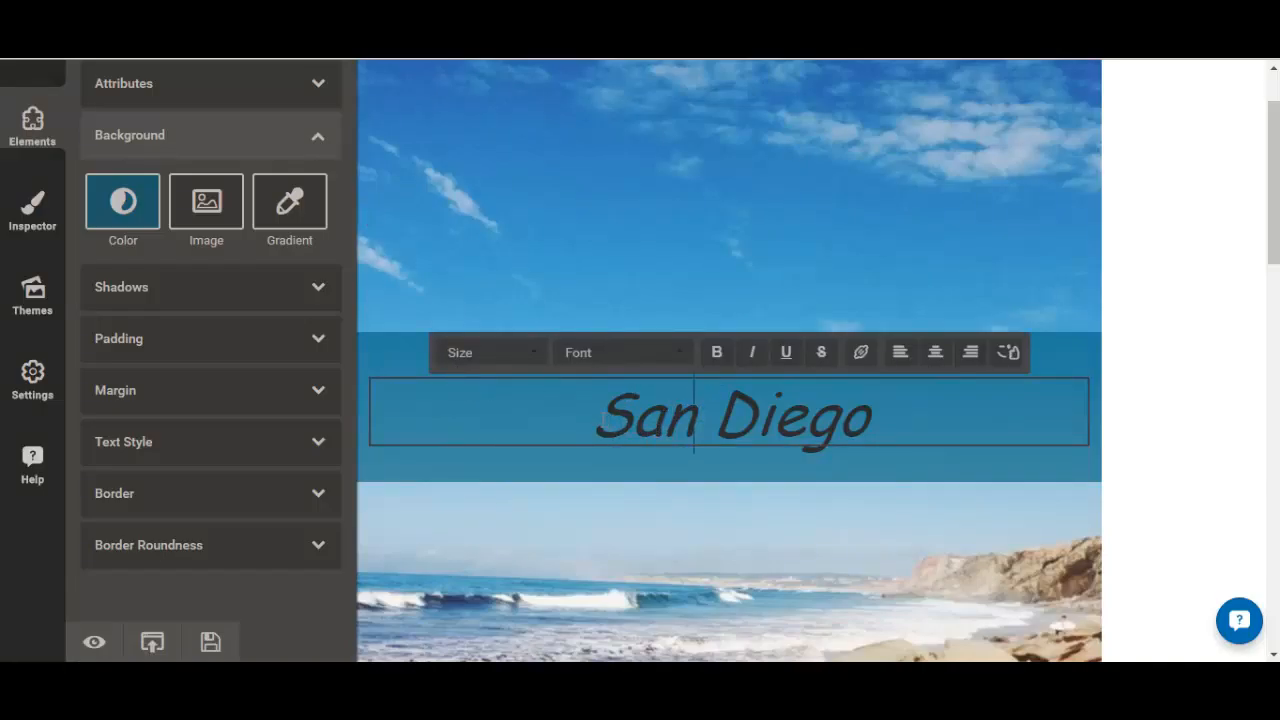
{"action": "left_click_drag", "start_coordinate": [597, 416], "coordinate": [761, 394]}
{"action": "left_click", "coordinate": [673, 362]}
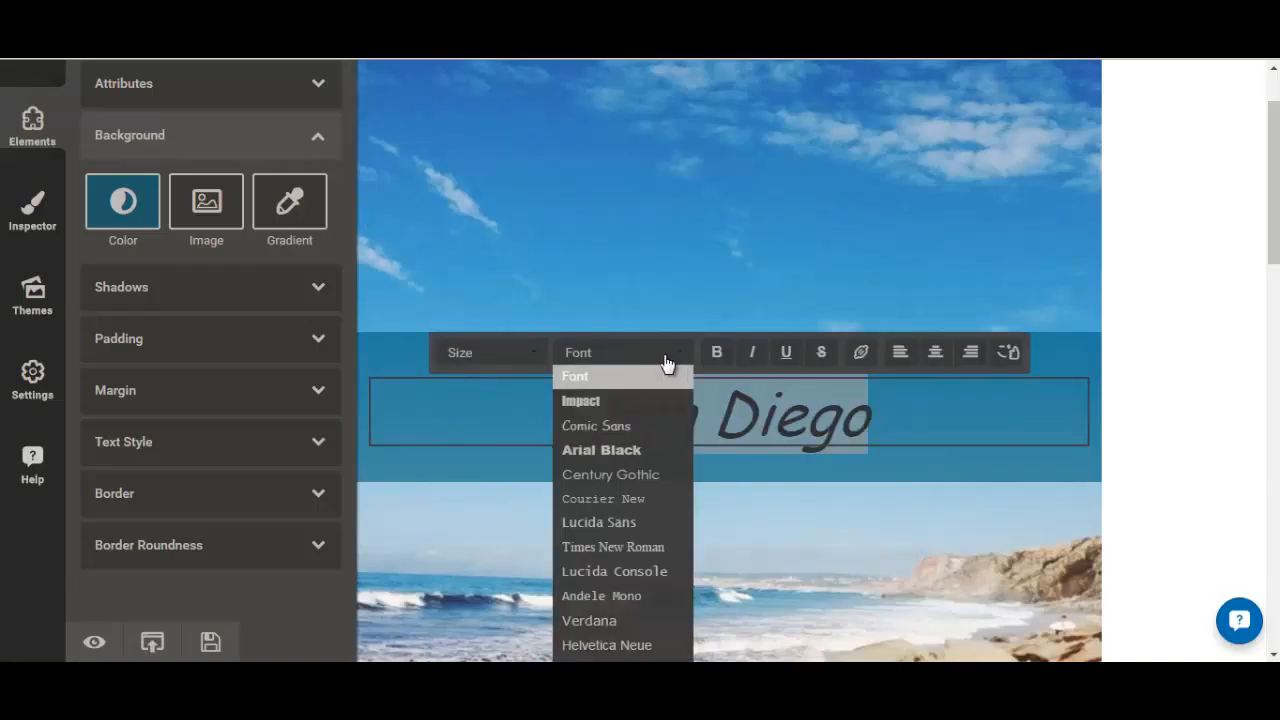
{"action": "left_click", "coordinate": [596, 406]}
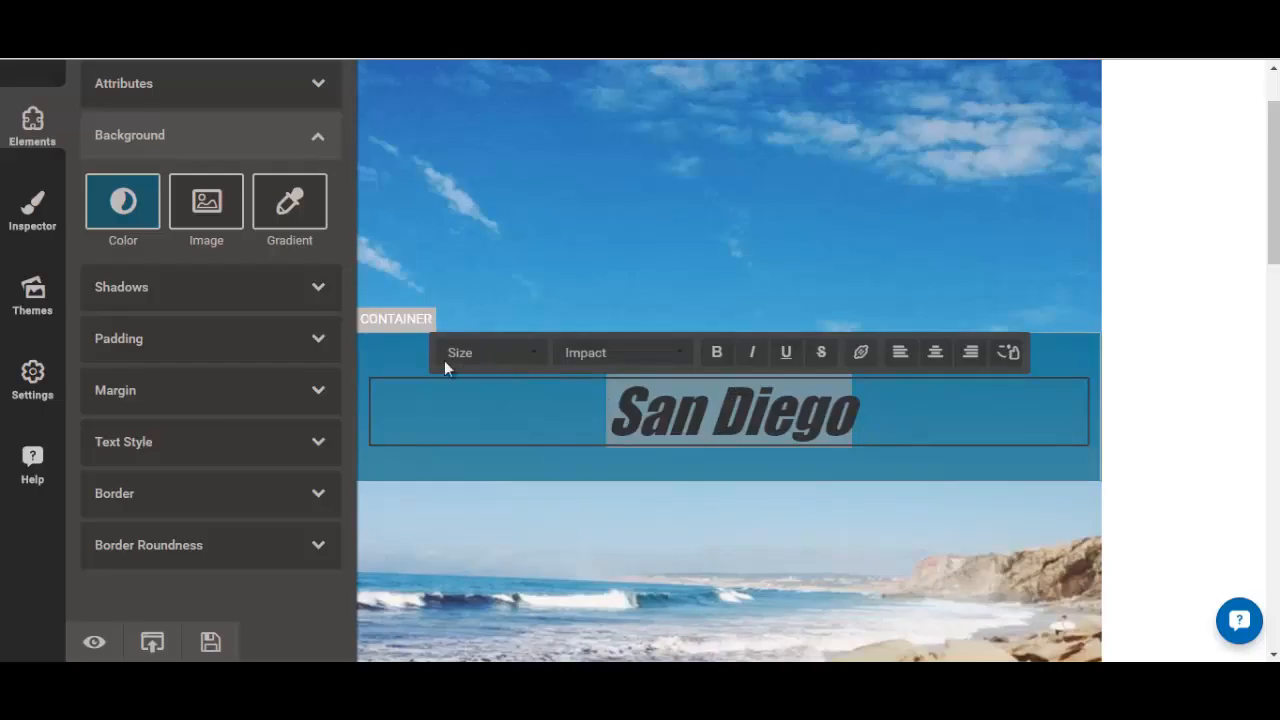
- Set the cover heading's text color to pale yellow, rgb(230, 226, 175), and deselect it
{"action": "left_click", "coordinate": [144, 450]}
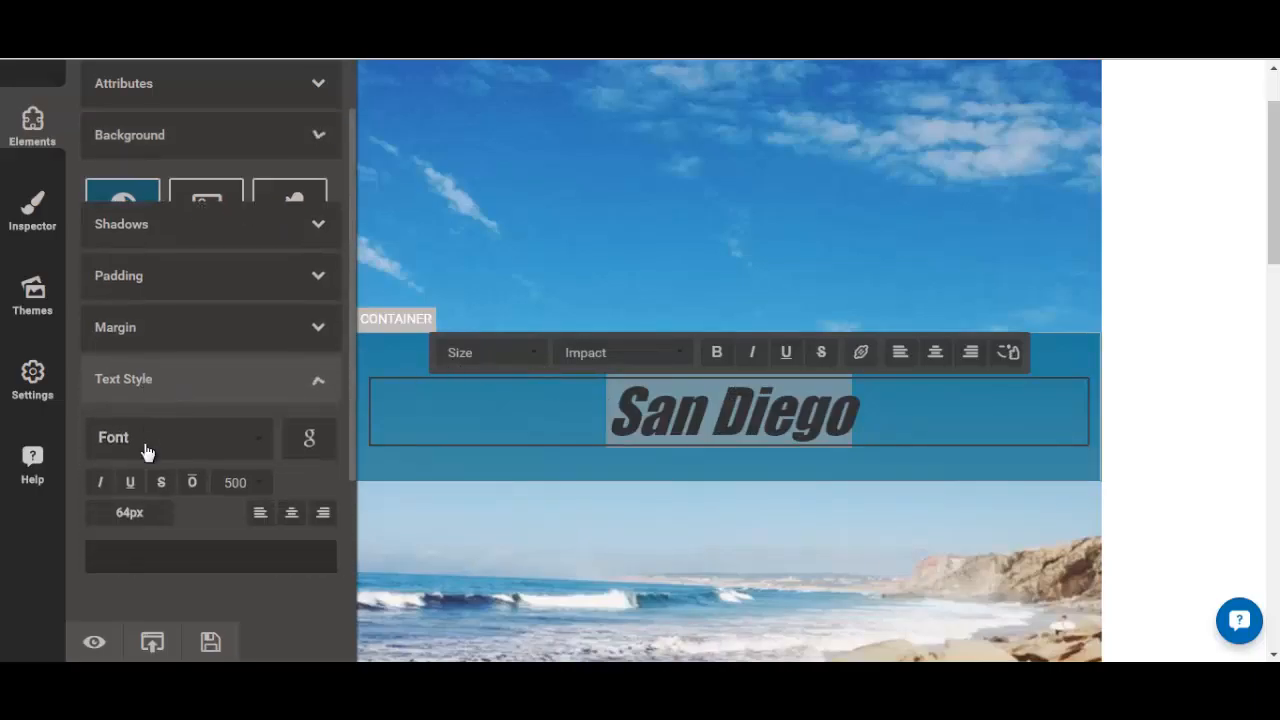
{"action": "scroll", "coordinate": [143, 449], "scroll_direction": "down", "scroll_amount": 2}
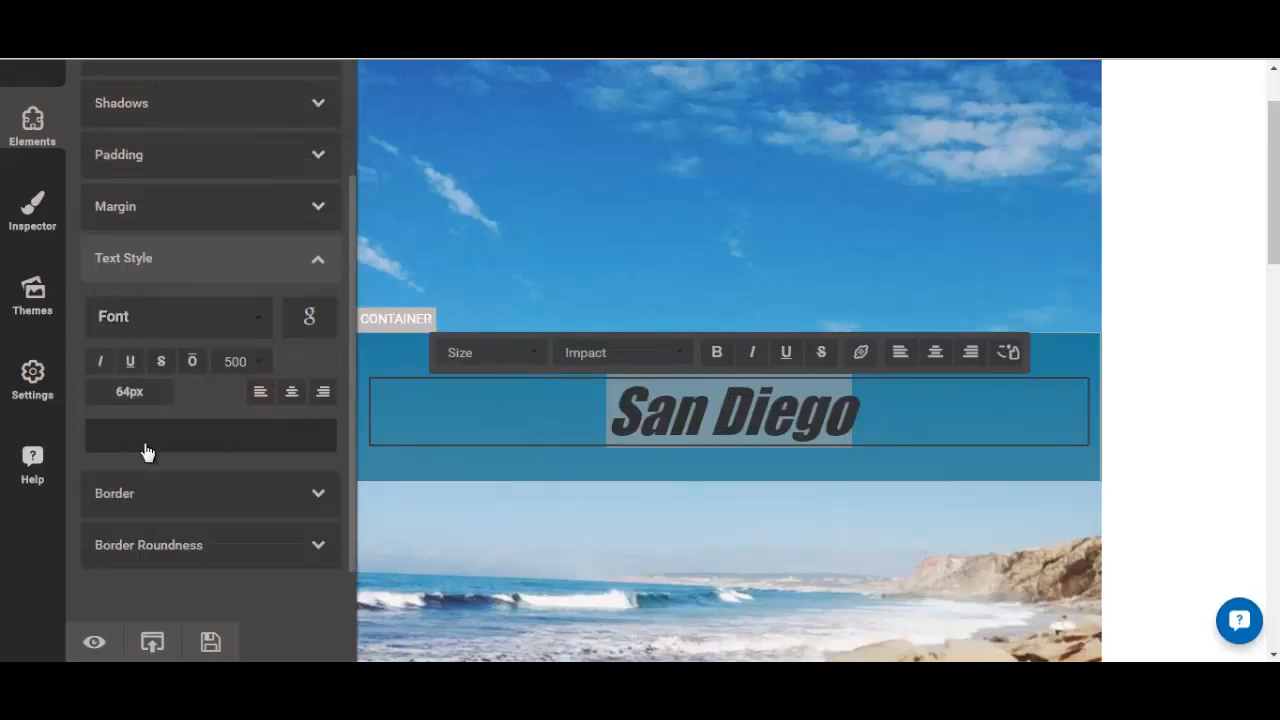
{"action": "left_click", "coordinate": [197, 447]}
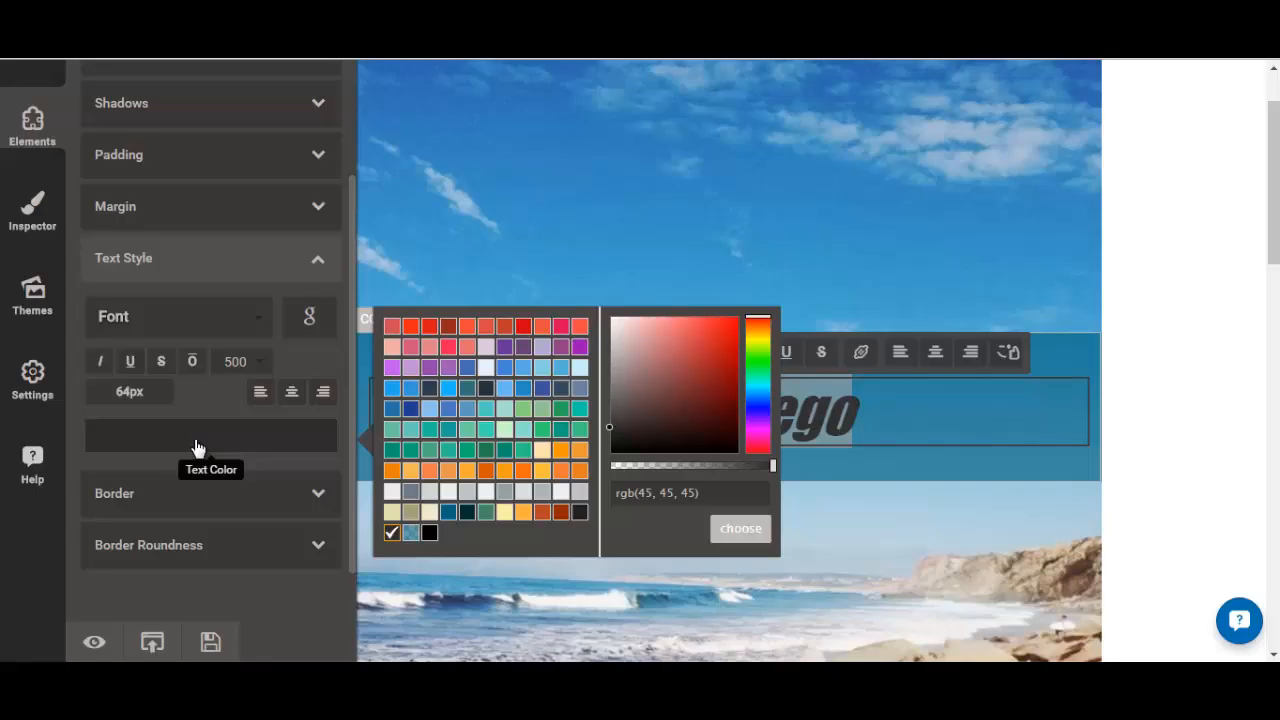
{"action": "left_click", "coordinate": [392, 512]}
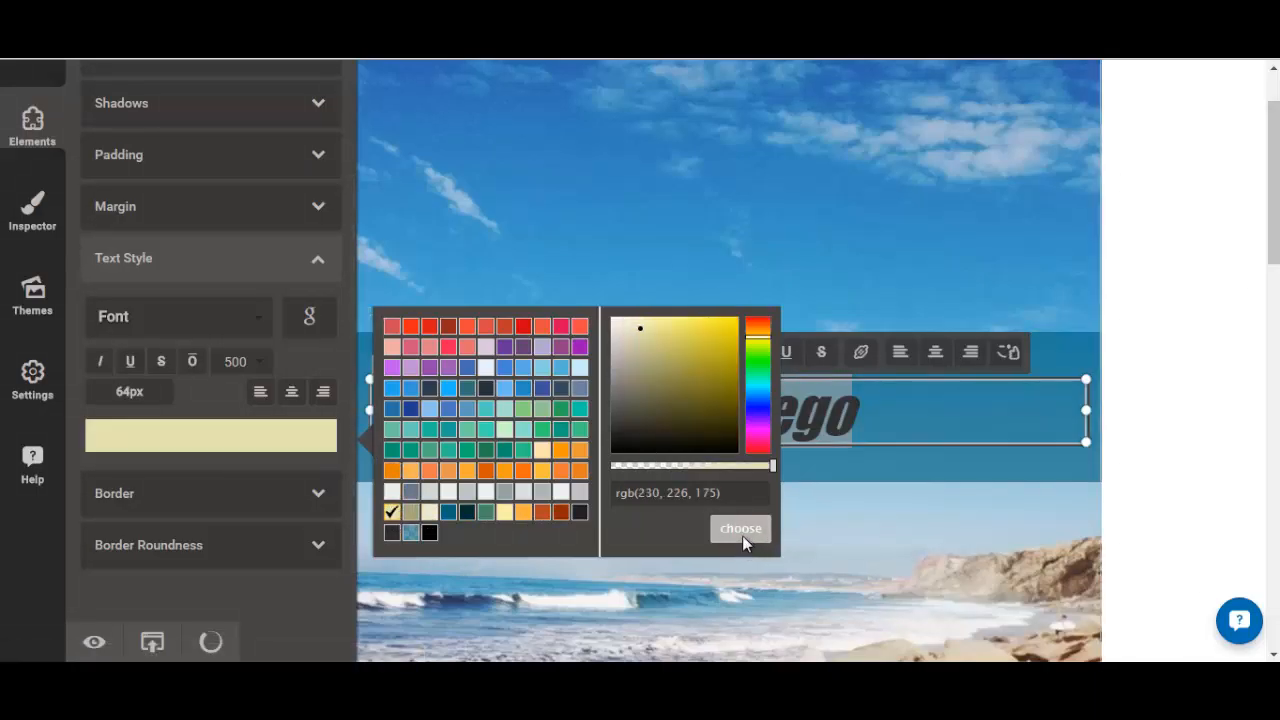
{"action": "left_click", "coordinate": [742, 535]}
{"action": "left_click", "coordinate": [1205, 390]}
{"action": "scroll", "coordinate": [657, 399], "scroll_direction": "up", "scroll_amount": 1}
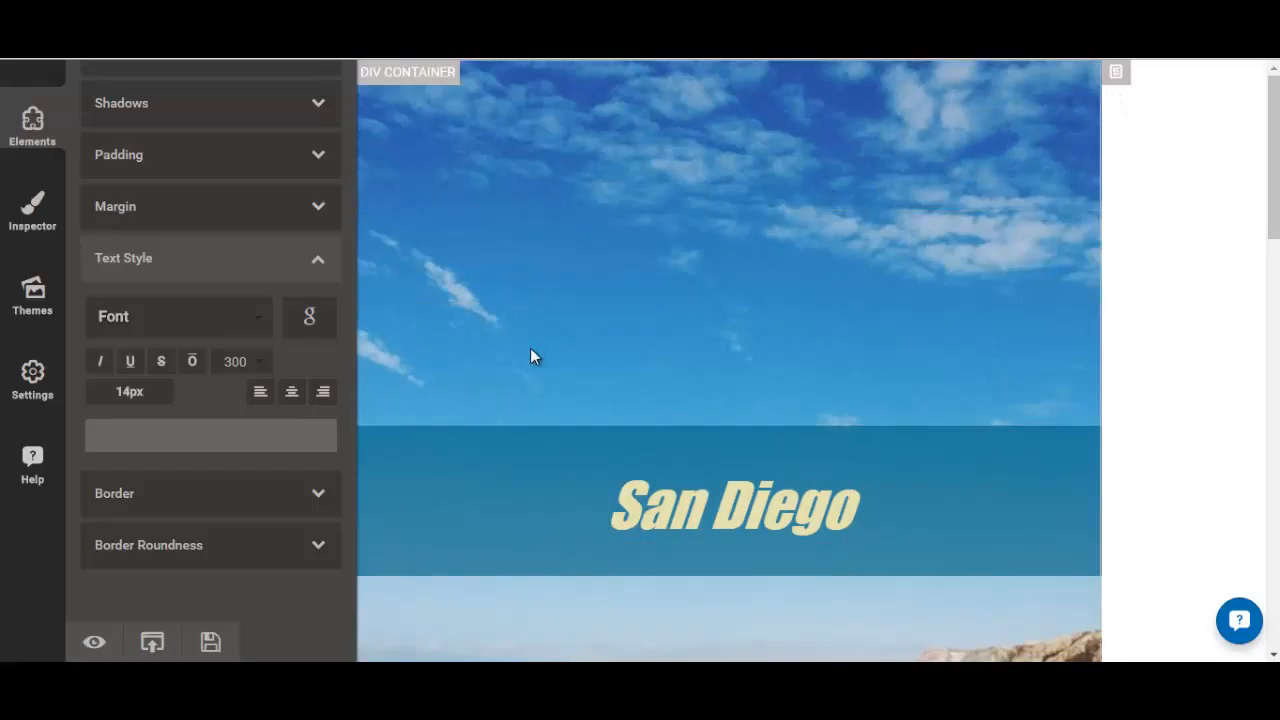
{"action": "scroll", "coordinate": [540, 360], "scroll_direction": "down", "scroll_amount": 1}
{"action": "scroll", "coordinate": [560, 360], "scroll_direction": "up", "scroll_amount": 1}
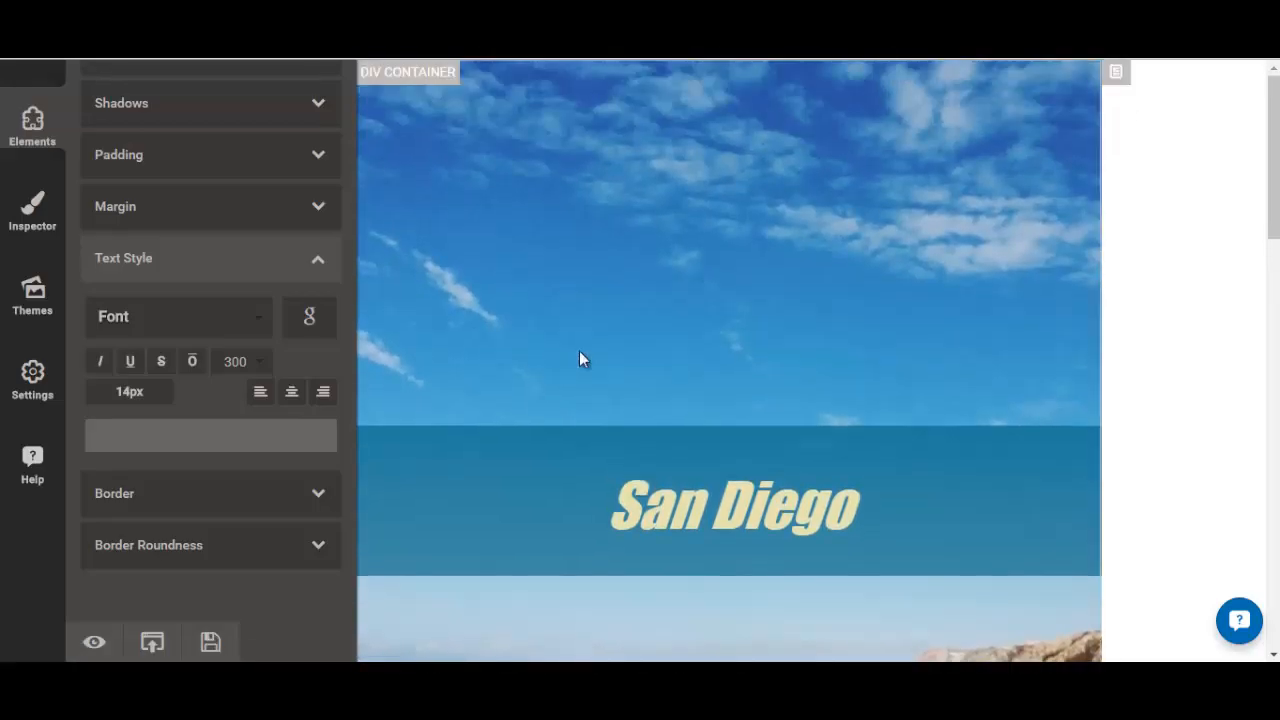
- Select the whole cover page container and look over its image and gradient background options
{"action": "left_click", "coordinate": [1118, 76]}
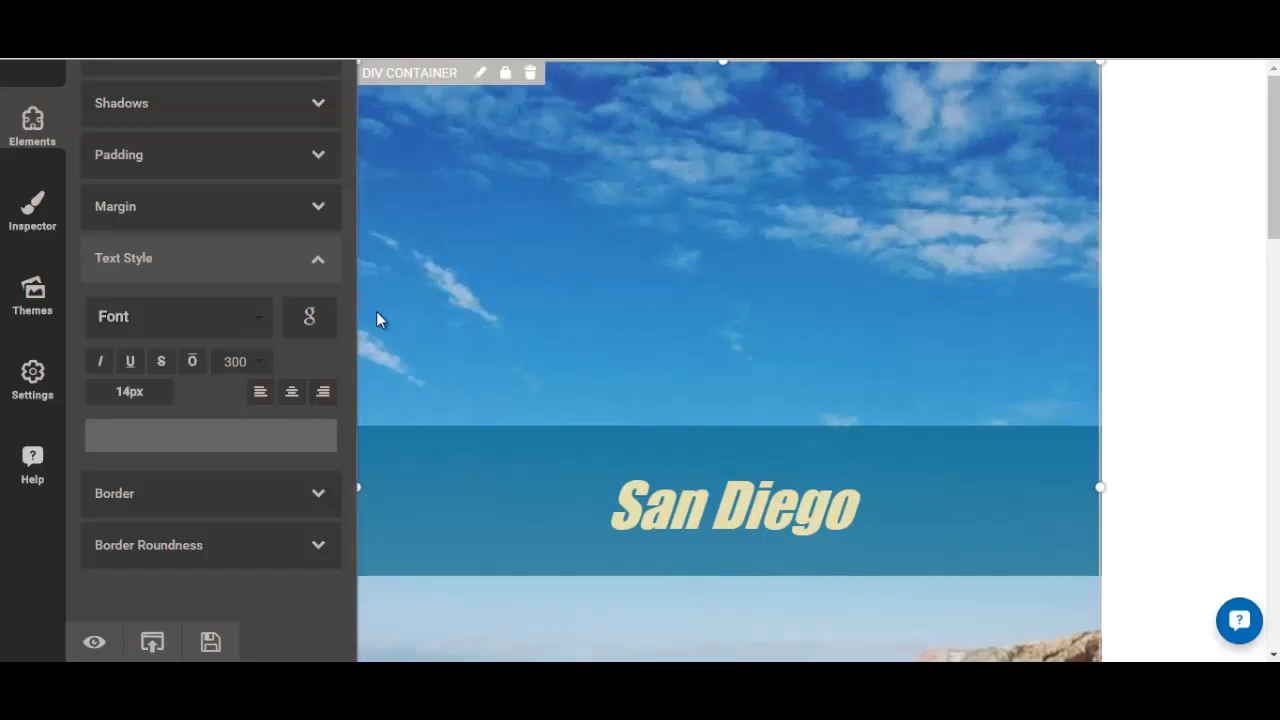
{"action": "scroll", "coordinate": [229, 329], "scroll_direction": "up", "scroll_amount": 5}
{"action": "left_click", "coordinate": [253, 212]}
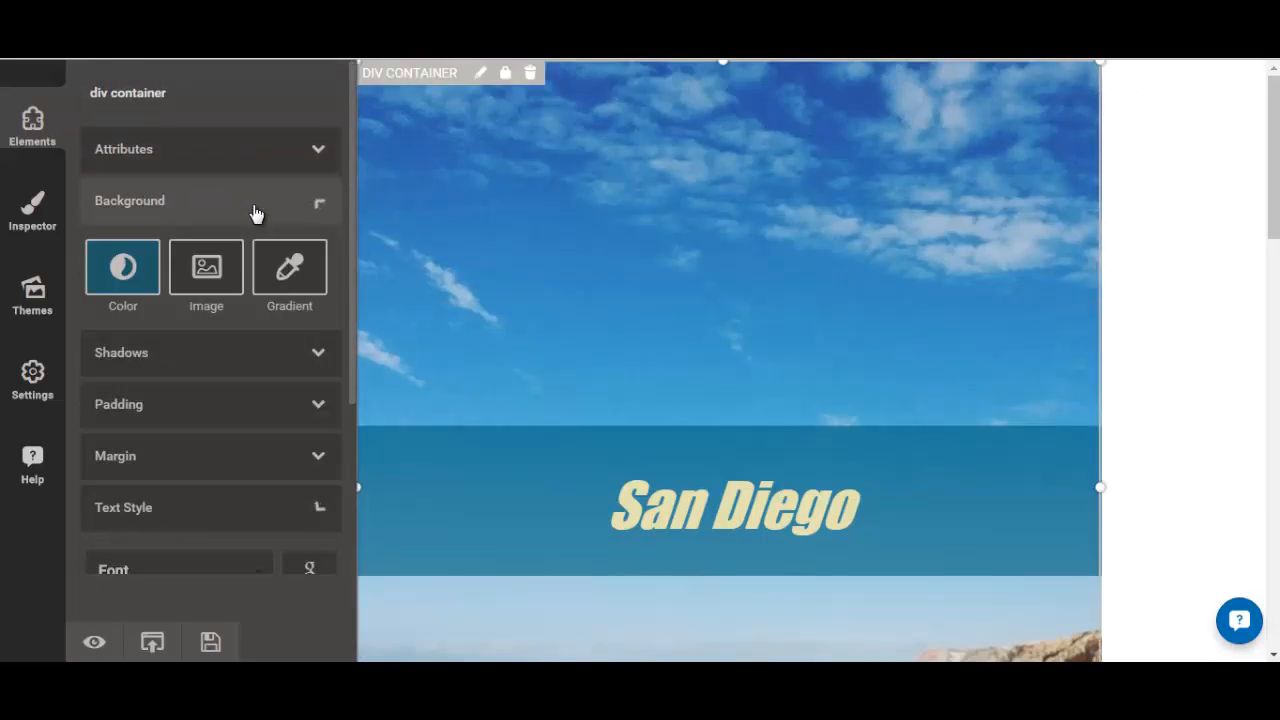
{"action": "left_click", "coordinate": [208, 293]}
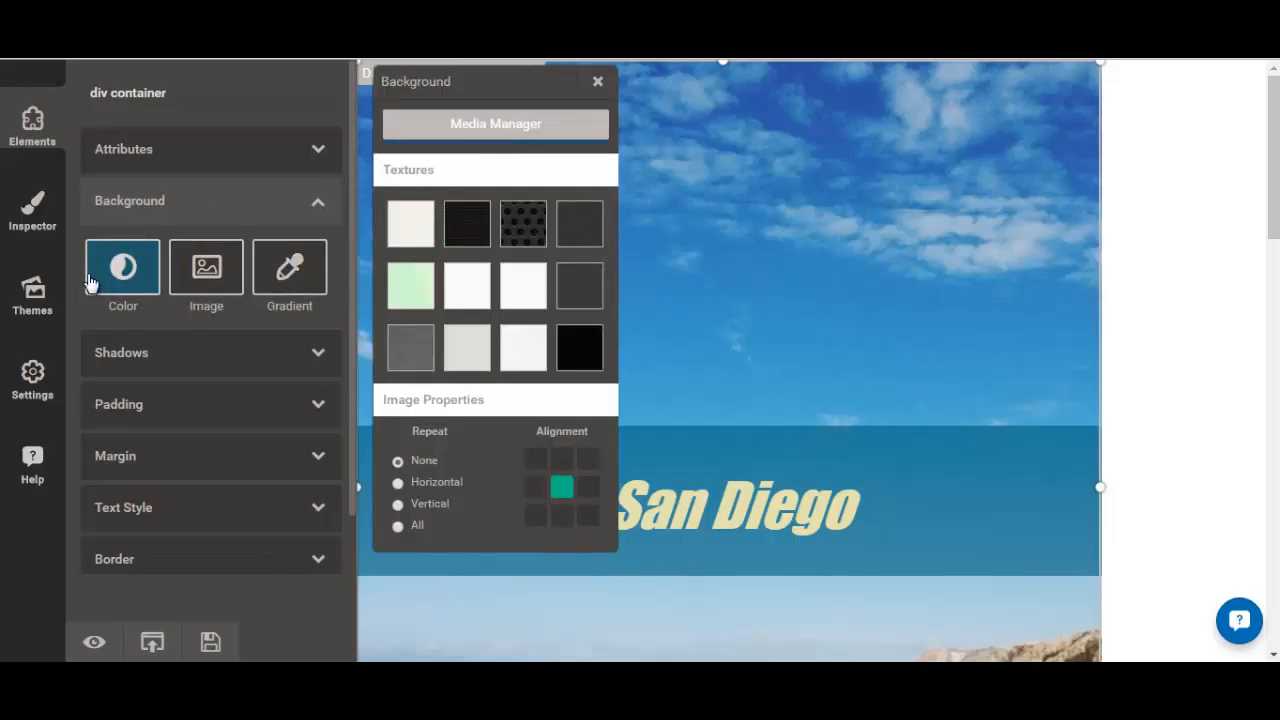
{"action": "left_click", "coordinate": [289, 273]}
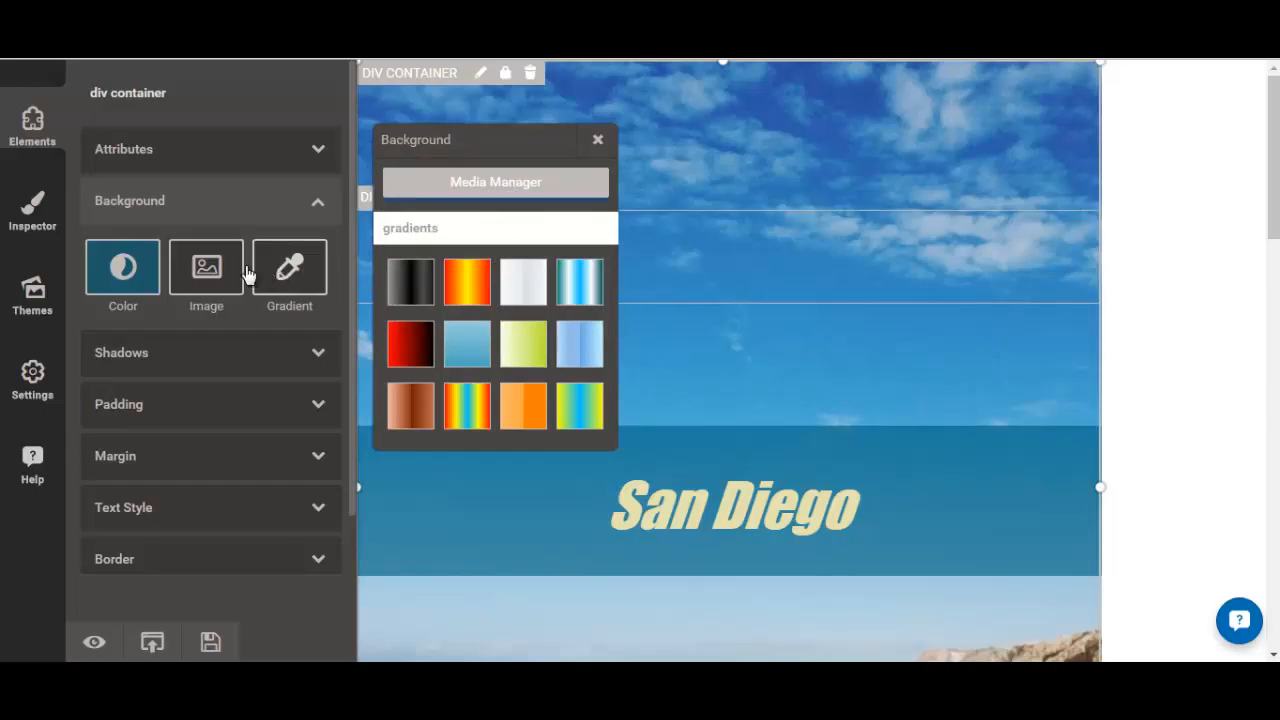
- Try several dark textures as the cover page background, including the perforated one and the black woven one
{"action": "left_click", "coordinate": [211, 271]}
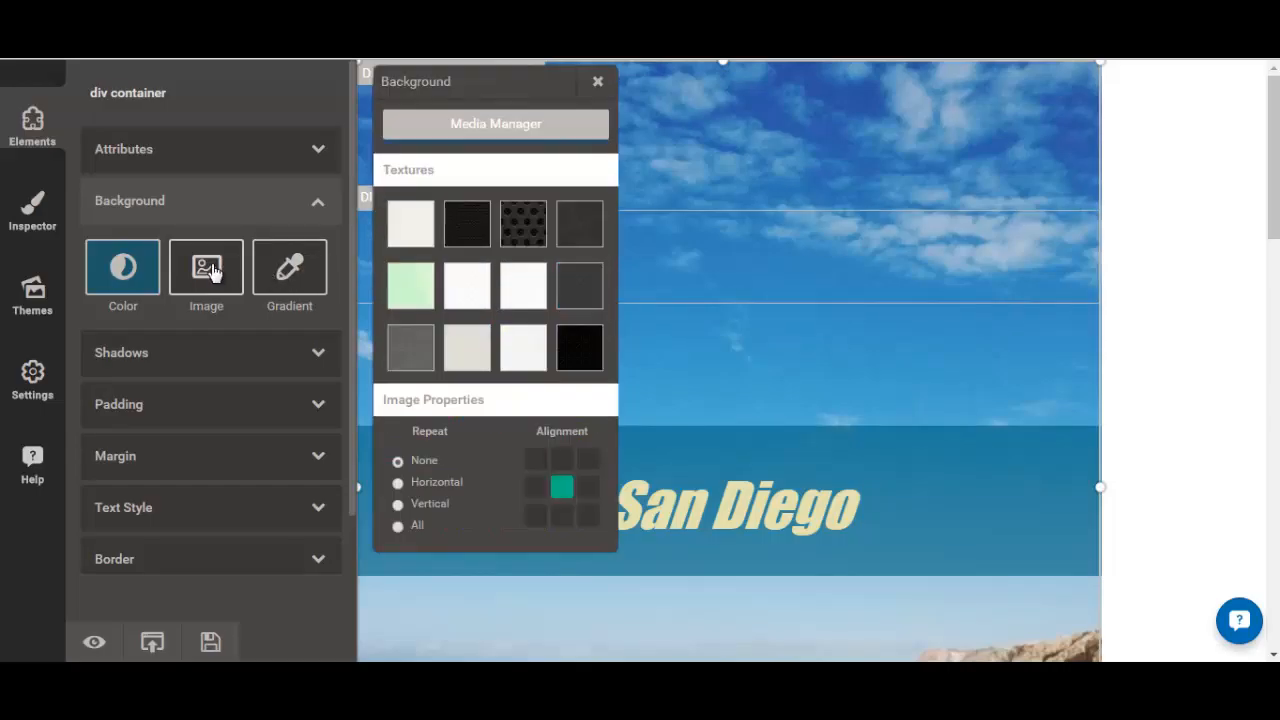
{"action": "left_click", "coordinate": [571, 292]}
{"action": "left_click", "coordinate": [522, 230]}
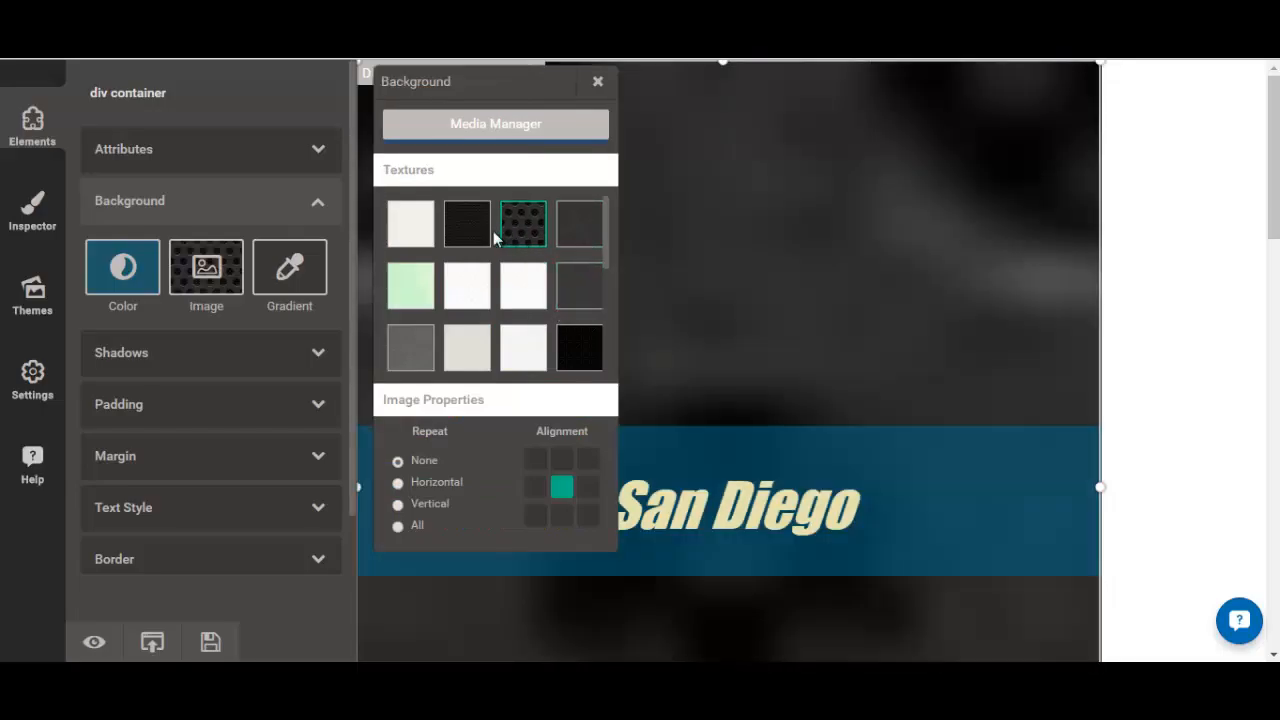
{"action": "left_click", "coordinate": [468, 240]}
{"action": "scroll", "coordinate": [467, 294], "scroll_direction": "down", "scroll_amount": 1}
{"action": "scroll", "coordinate": [467, 296], "scroll_direction": "down", "scroll_amount": 2}
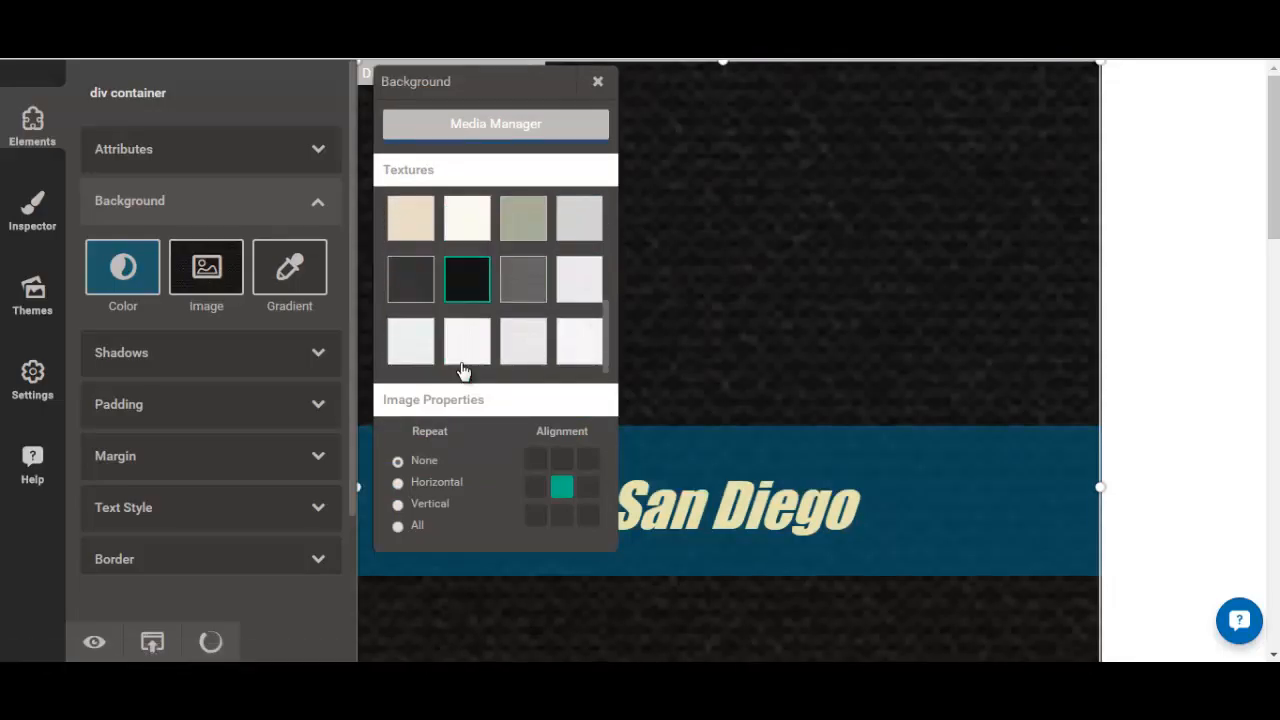
- Align the cover background image to the right center and replace it with the big-biceps image from My Images
{"action": "left_click", "coordinate": [566, 489]}
{"action": "left_click", "coordinate": [587, 488]}
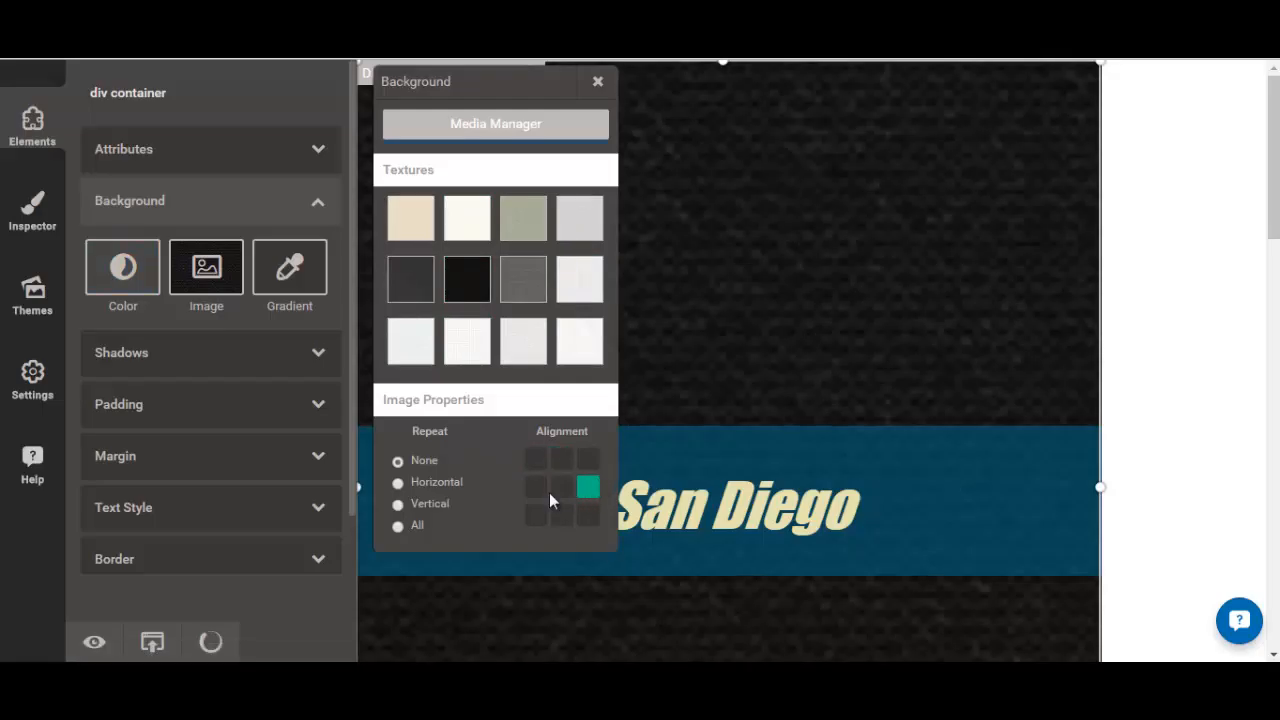
{"action": "left_click", "coordinate": [502, 122]}
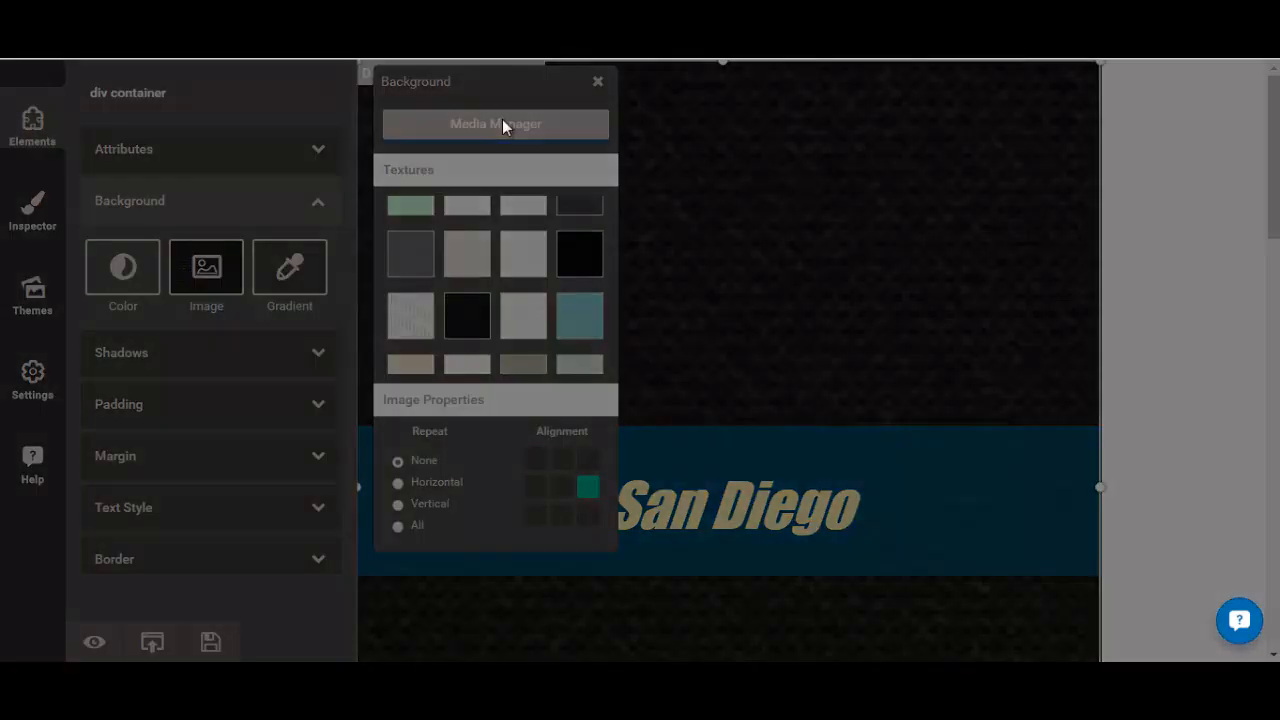
{"action": "left_click", "coordinate": [306, 368]}
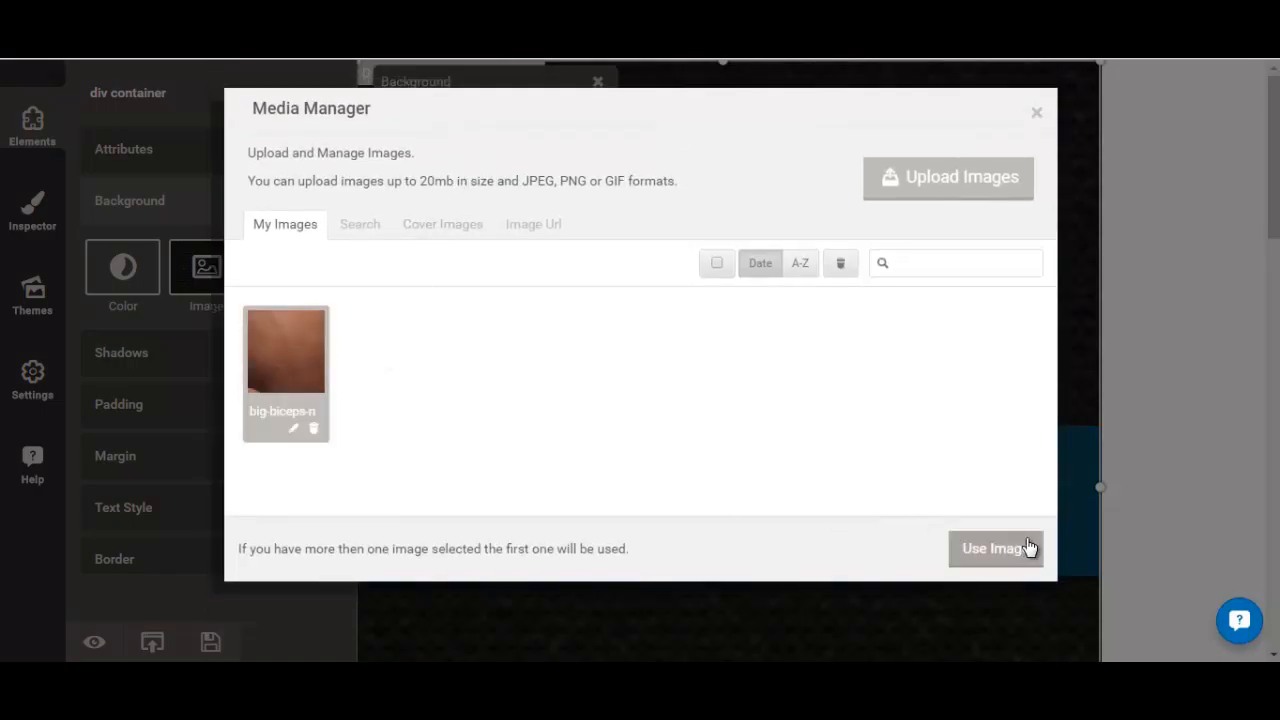
{"action": "left_click", "coordinate": [996, 549]}
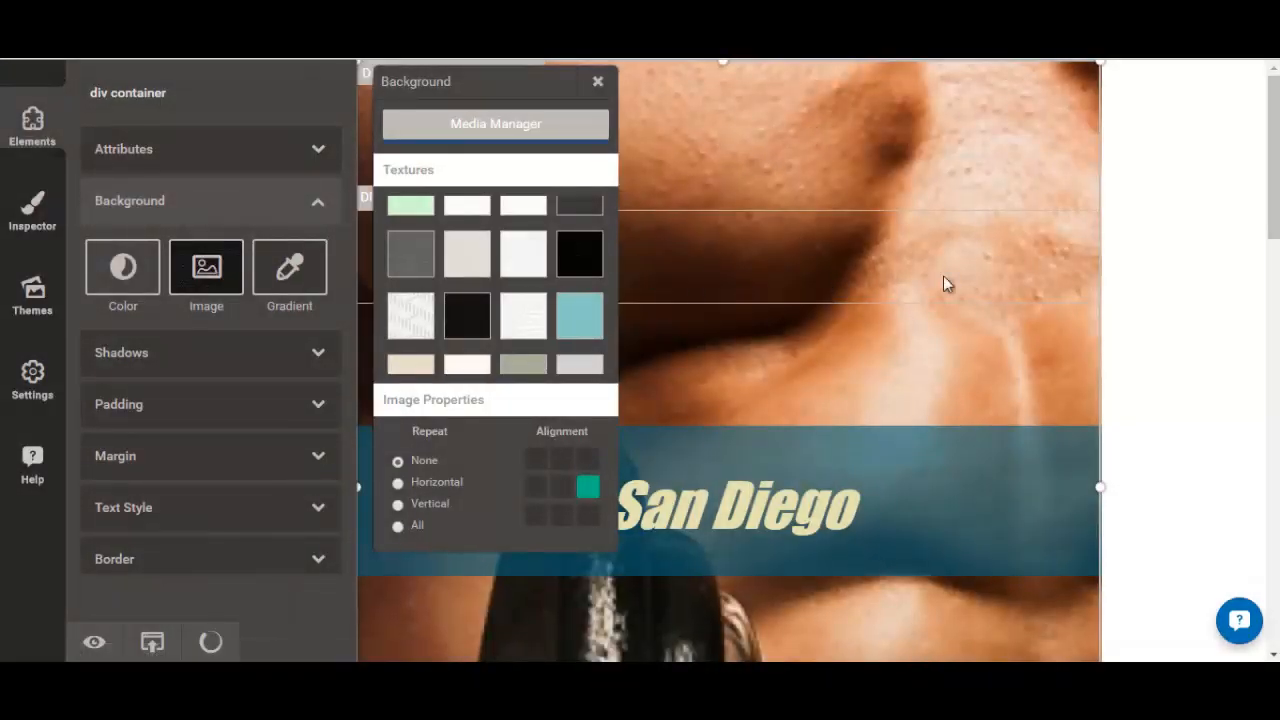
{"action": "scroll", "coordinate": [1150, 276], "scroll_direction": "down", "scroll_amount": 9}
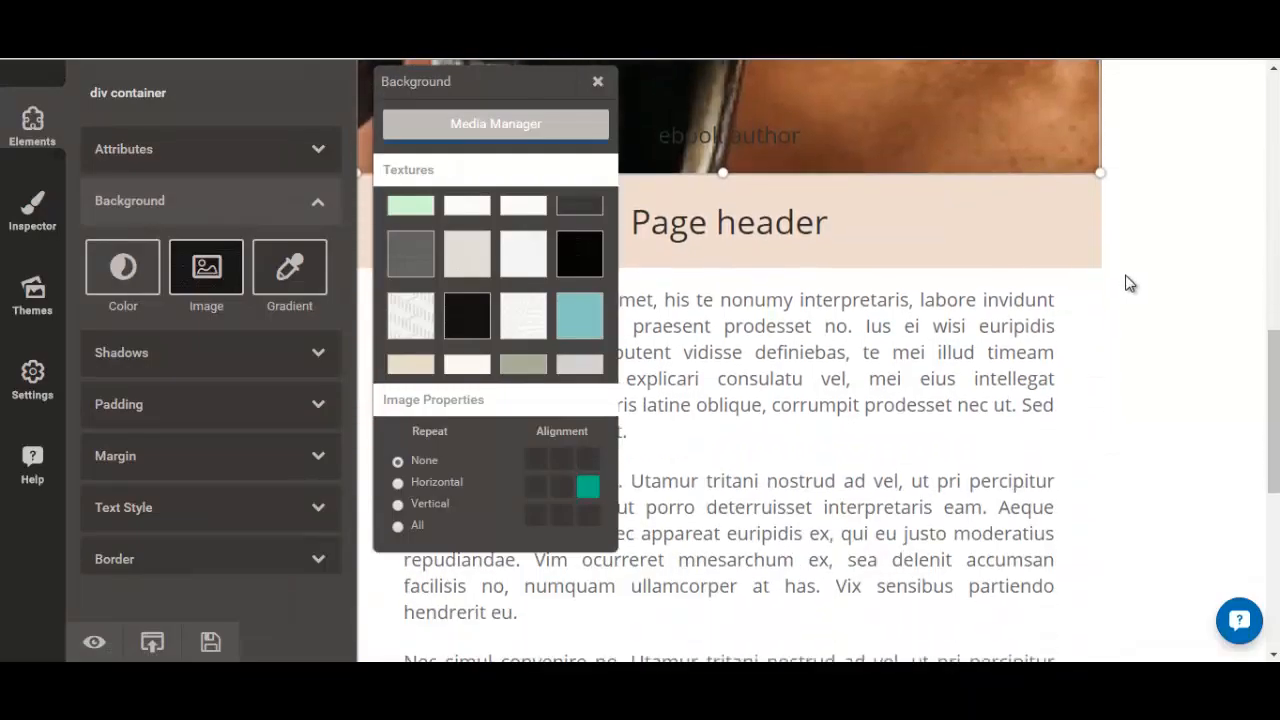
{"action": "scroll", "coordinate": [1130, 284], "scroll_direction": "up", "scroll_amount": 5}
{"action": "scroll", "coordinate": [1130, 284], "scroll_direction": "up", "scroll_amount": 5}
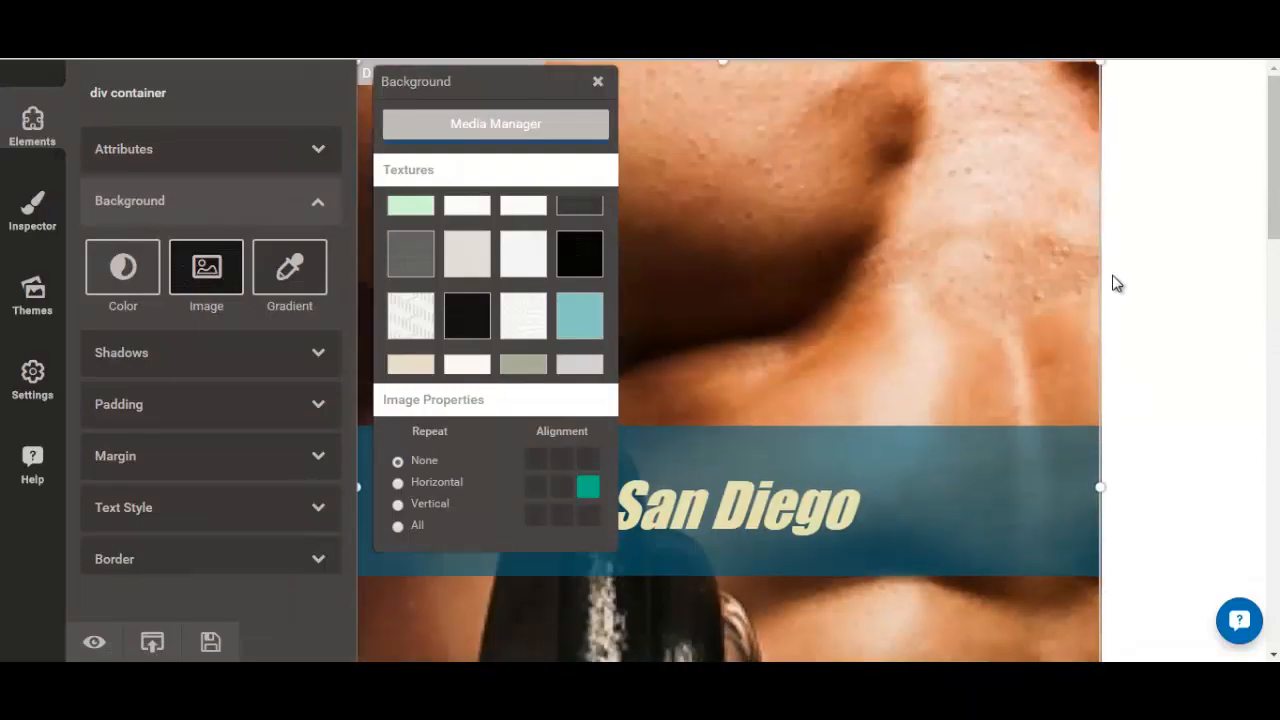
- Close the background options and stretch the cover page container slightly wider to the right
{"action": "left_click", "coordinate": [596, 81]}
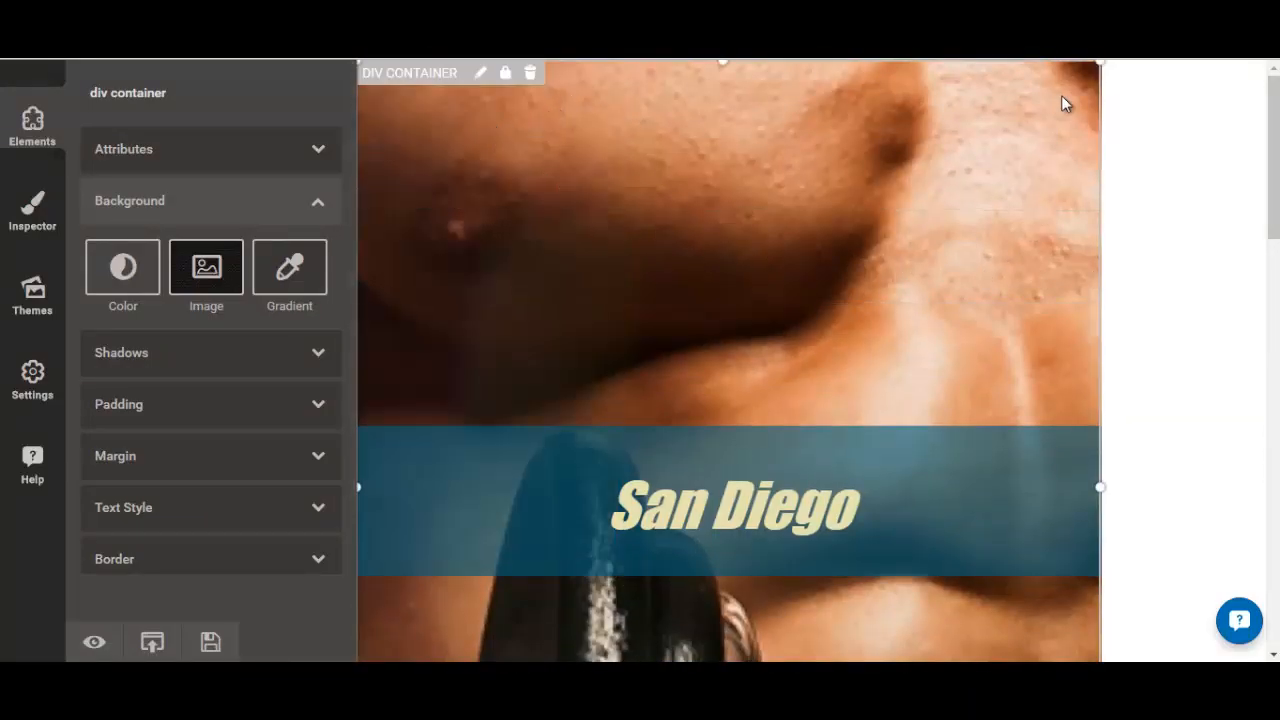
{"action": "mouse_move", "coordinate": [1097, 65]}
{"action": "left_mouse_down"}
{"action": "mouse_move", "coordinate": [1057, 90]}
{"action": "mouse_move", "coordinate": [1103, 62]}
{"action": "left_mouse_up"}
{"action": "left_click", "coordinate": [709, 211]}
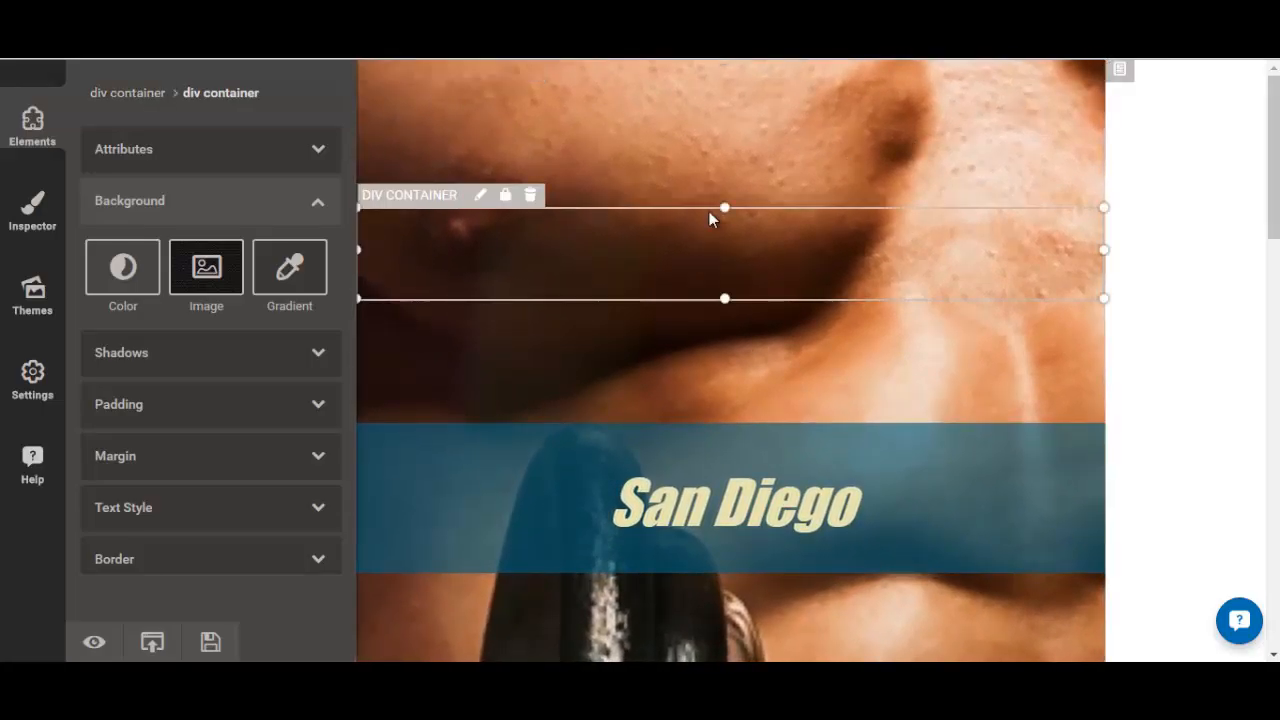
{"action": "left_click", "coordinate": [902, 132]}
- Replace the "ebook author" placeholder heading at the bottom of the cover with the author's name
{"action": "scroll", "coordinate": [652, 351], "scroll_direction": "down", "scroll_amount": 10}
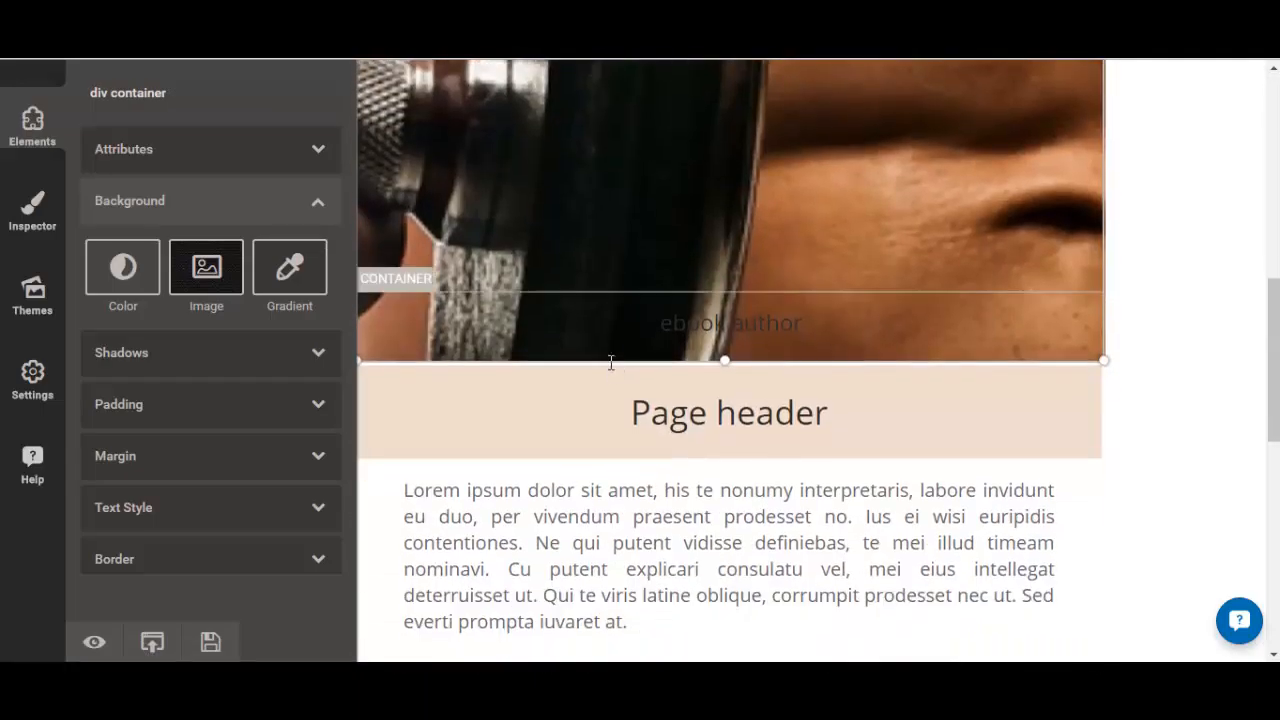
{"action": "scroll", "coordinate": [599, 370], "scroll_direction": "up", "scroll_amount": 2}
{"action": "scroll", "coordinate": [599, 364], "scroll_direction": "up", "scroll_amount": 2}
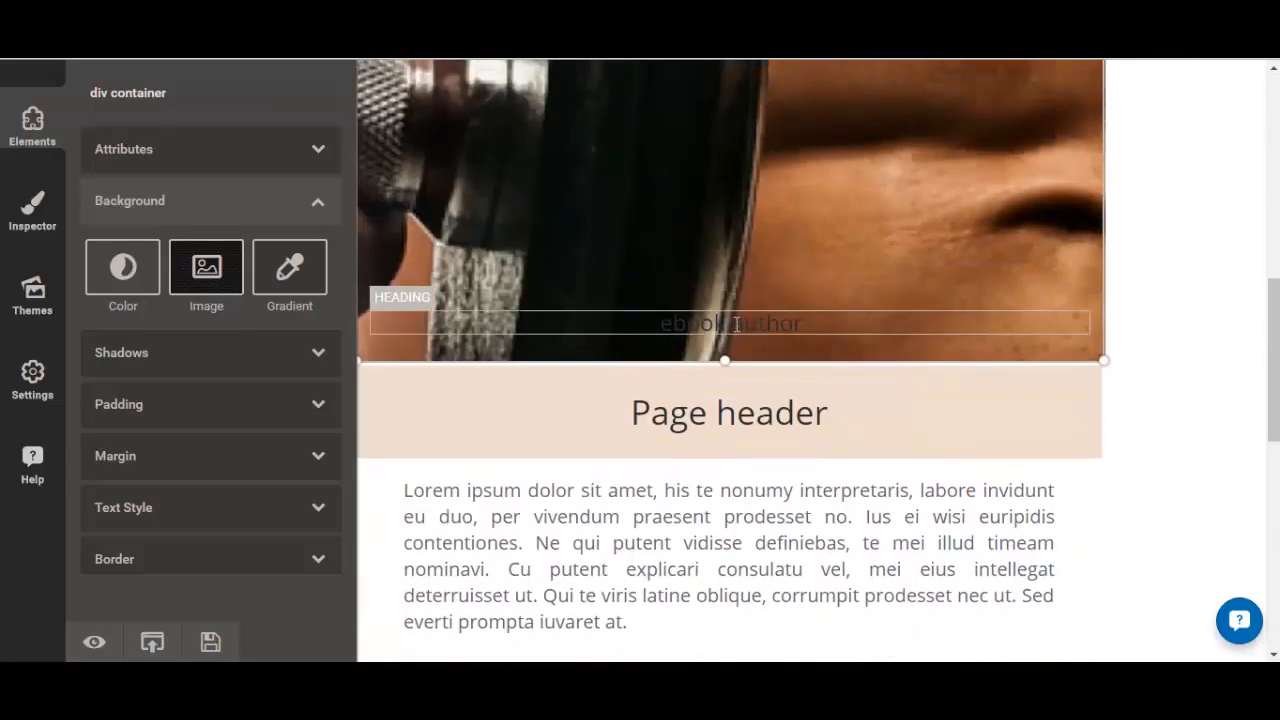
{"action": "double_click", "coordinate": [721, 323]}
{"action": "left_click_drag", "start_coordinate": [661, 325], "coordinate": [826, 324]}
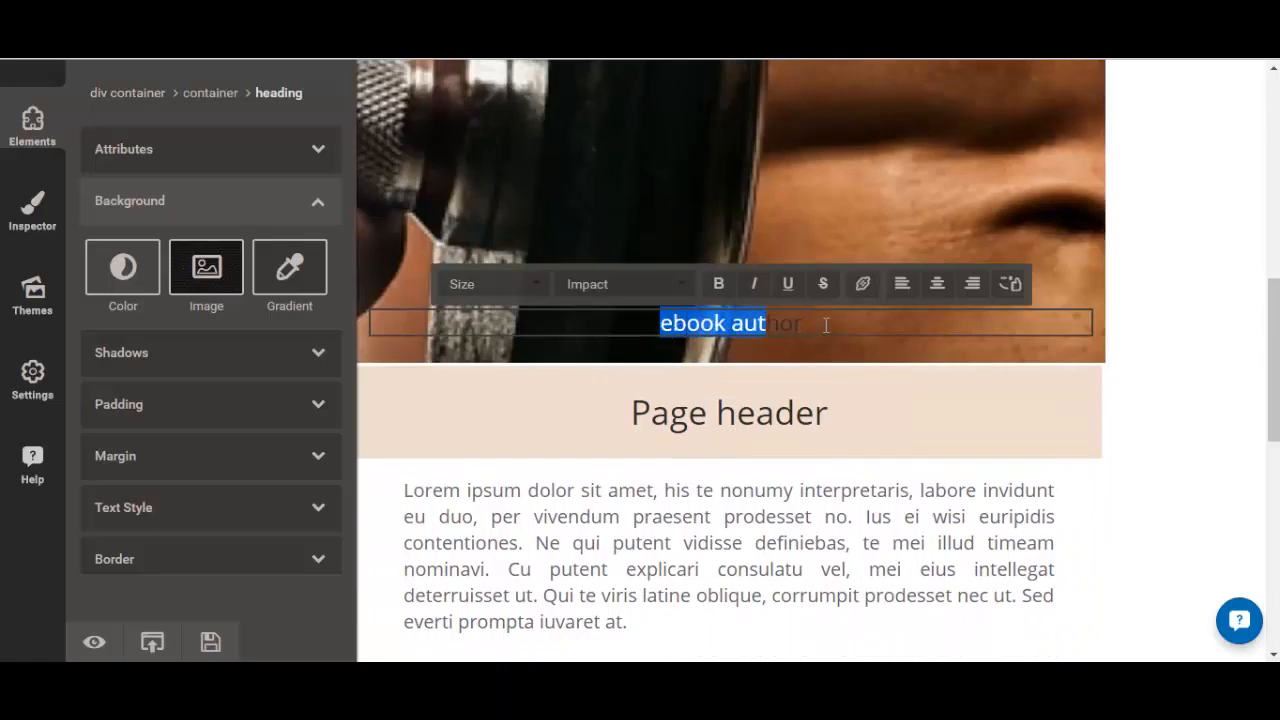
{"action": "key", "text": "BackSpace"}
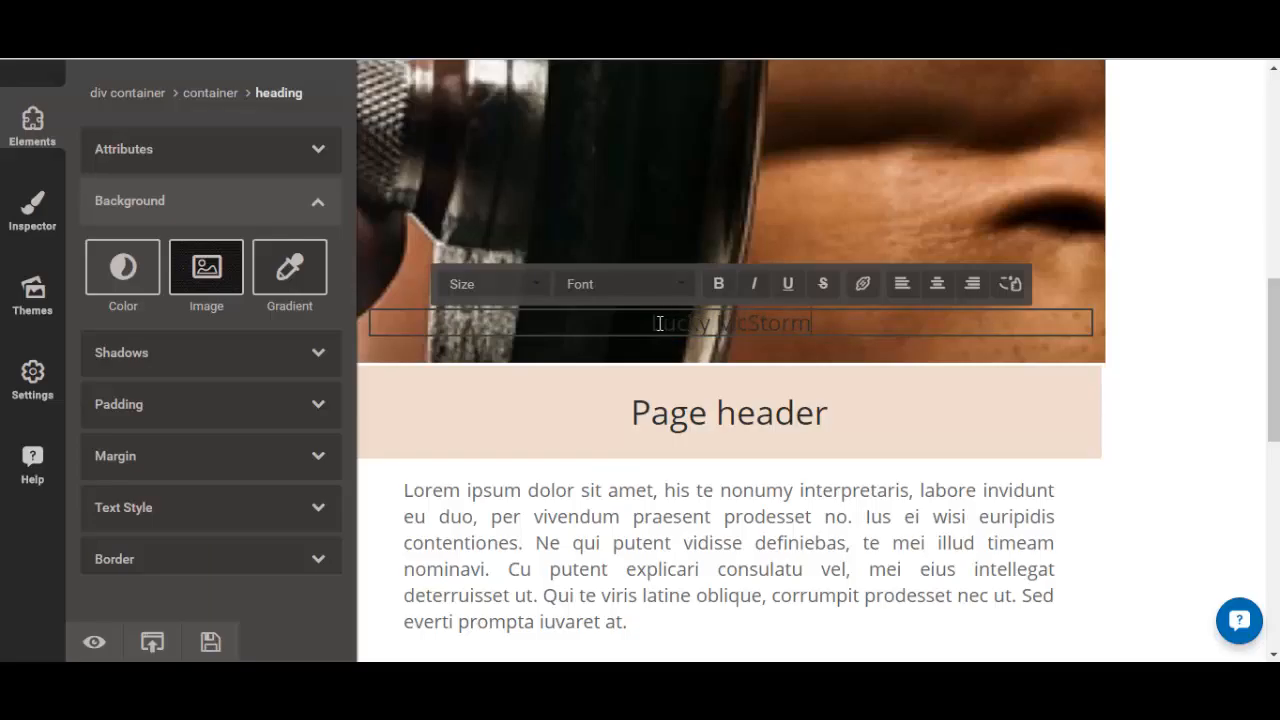
- Set the cover author heading's font to Comic Sans and make it bold
{"action": "left_click_drag", "start_coordinate": [654, 323], "coordinate": [801, 326]}
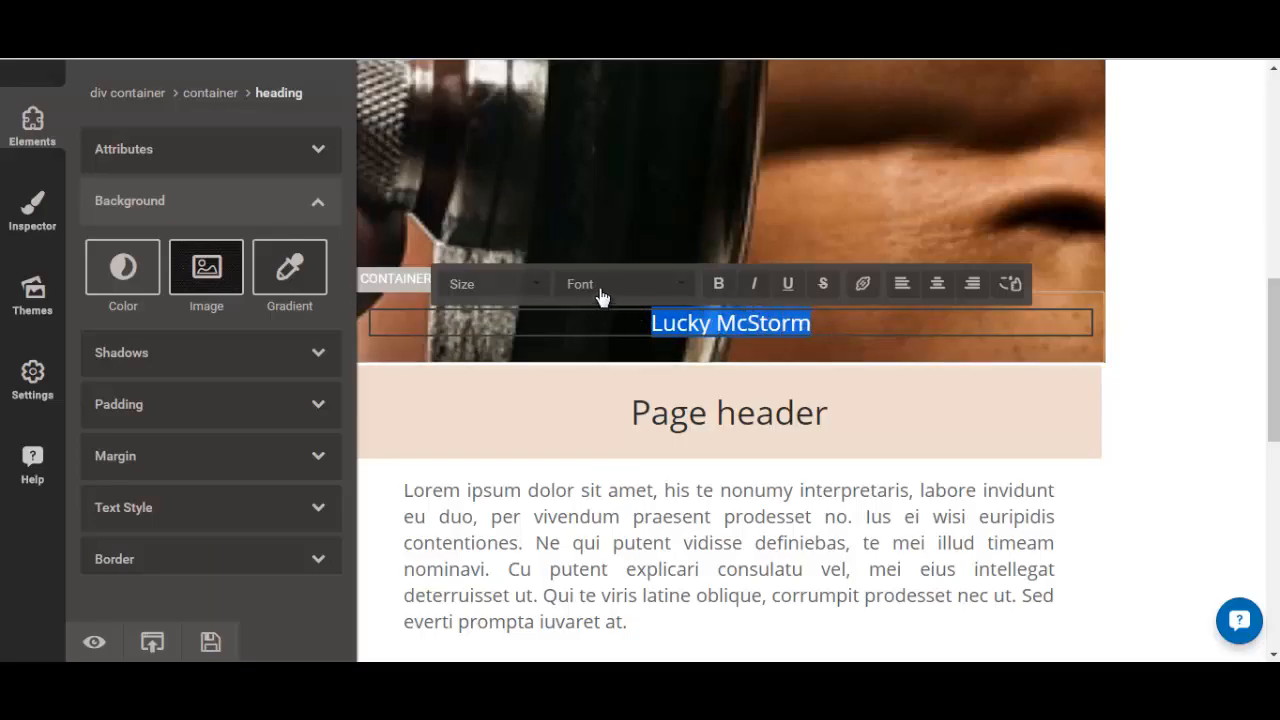
{"action": "left_click", "coordinate": [620, 289]}
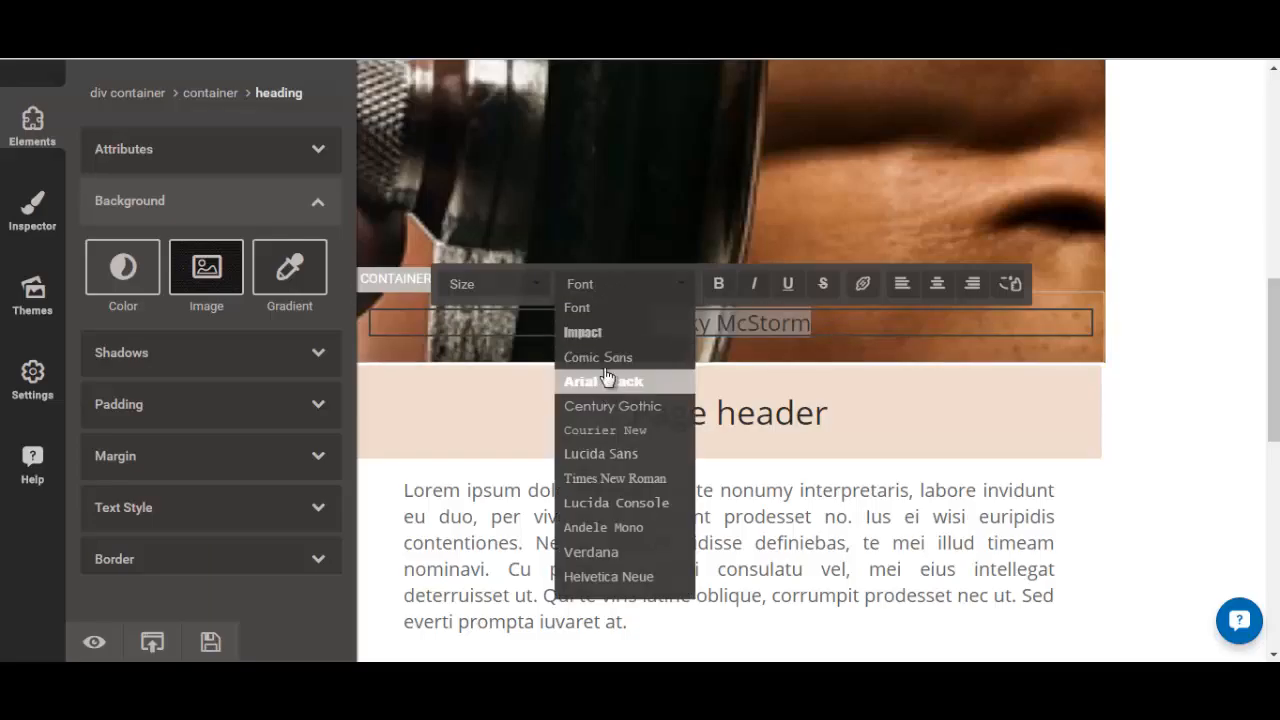
{"action": "left_click", "coordinate": [603, 354]}
{"action": "left_click", "coordinate": [611, 302]}
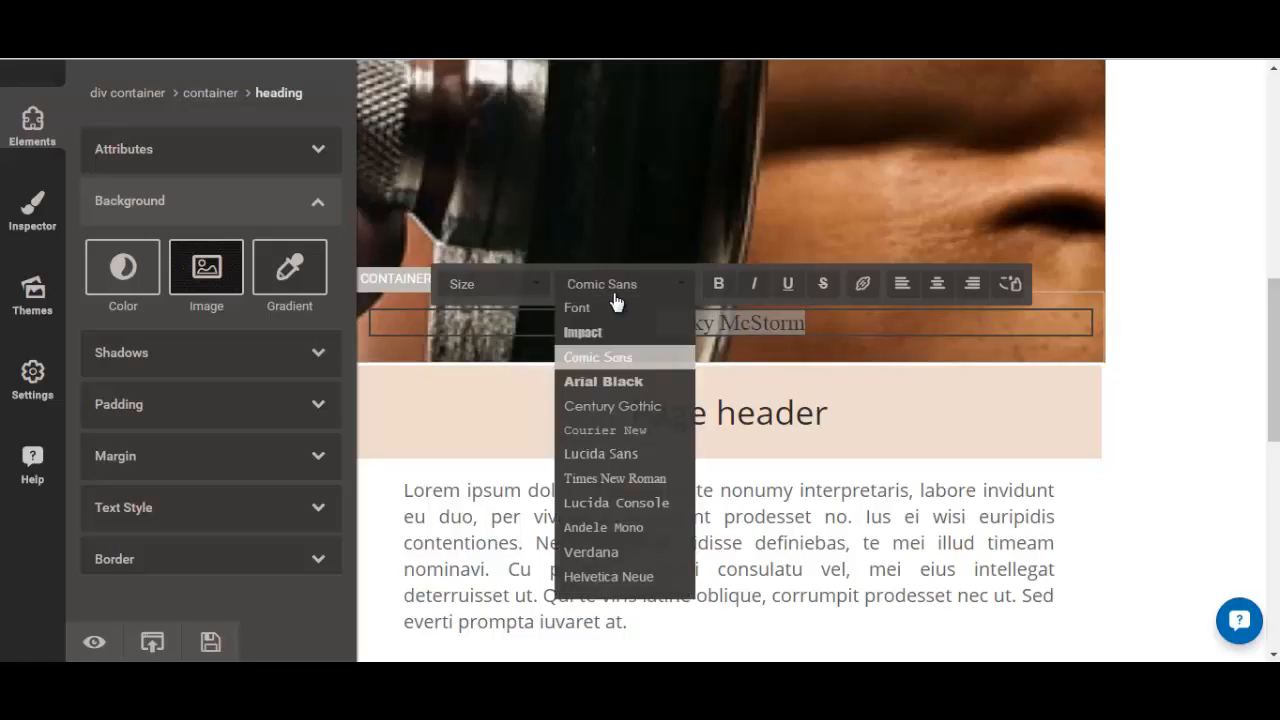
{"action": "left_click", "coordinate": [722, 290]}
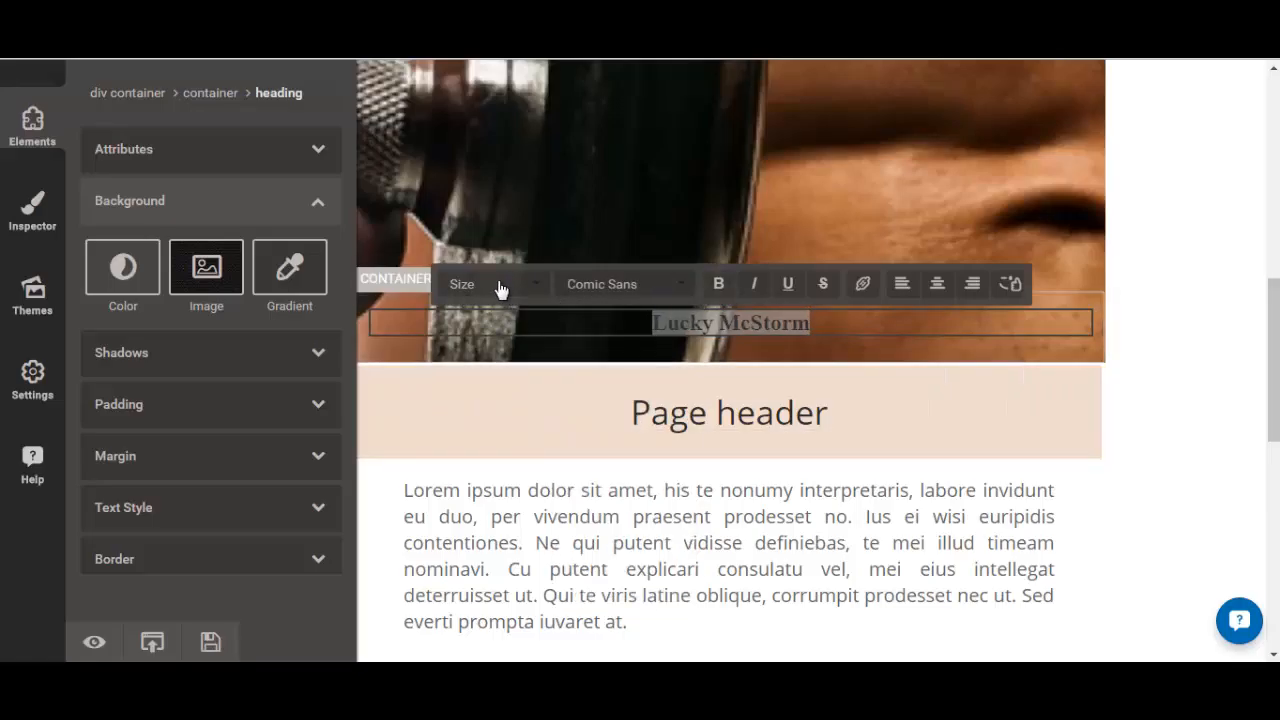
{"action": "left_click", "coordinate": [529, 291]}
{"action": "left_click", "coordinate": [528, 289]}
- Set the author heading's text color to off-white from the text style color palette, apply it, and deselect the heading
{"action": "left_click", "coordinate": [272, 525]}
{"action": "scroll", "coordinate": [209, 486], "scroll_direction": "down", "scroll_amount": 3}
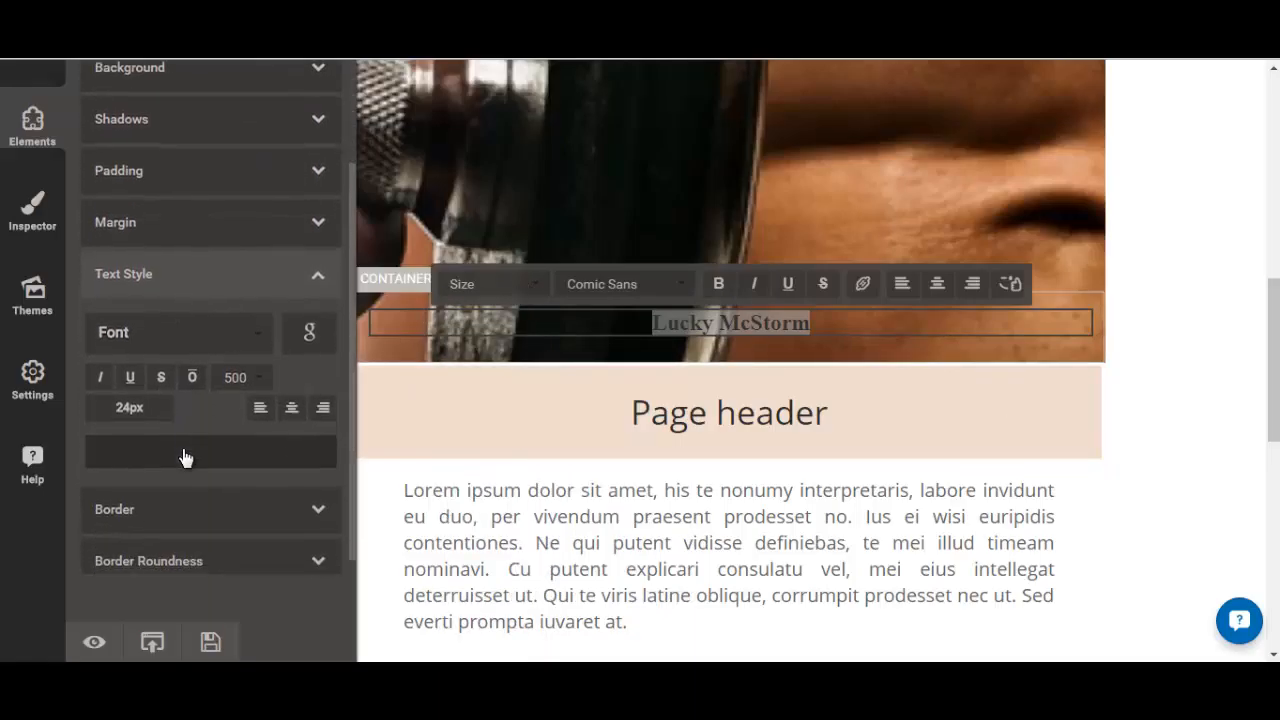
{"action": "left_click", "coordinate": [205, 446]}
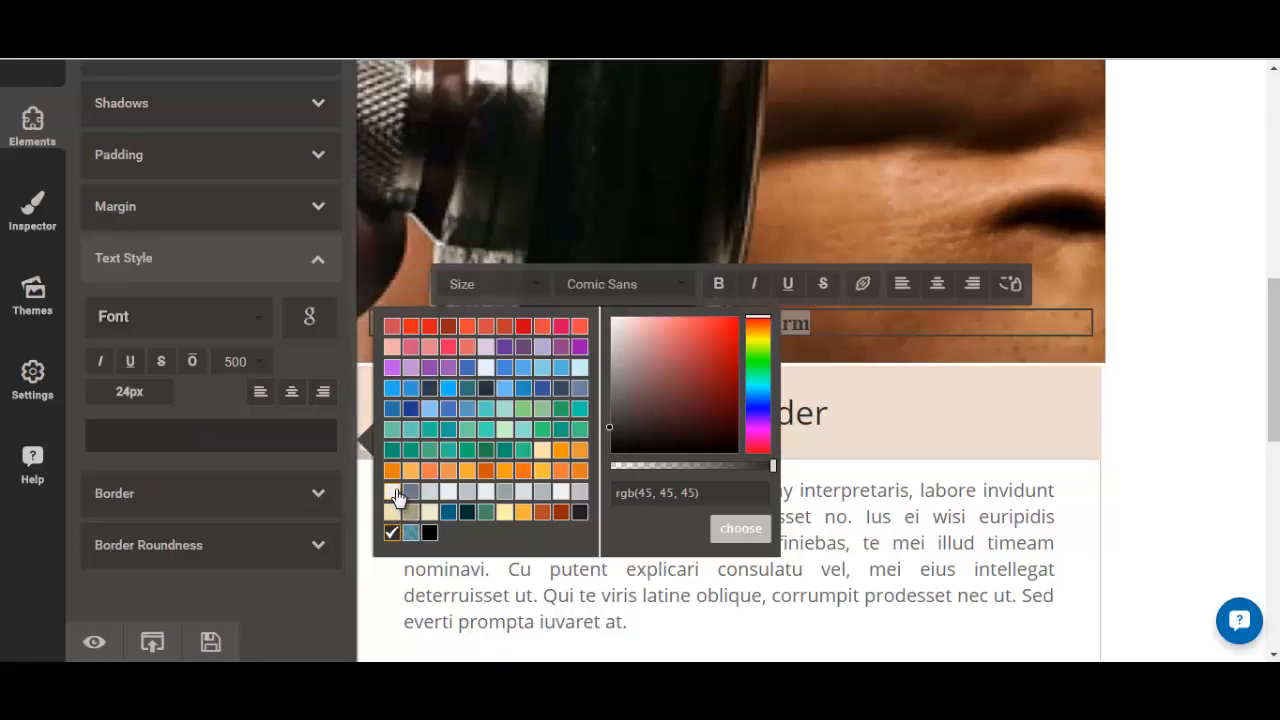
{"action": "left_click", "coordinate": [393, 492]}
{"action": "left_click", "coordinate": [741, 528]}
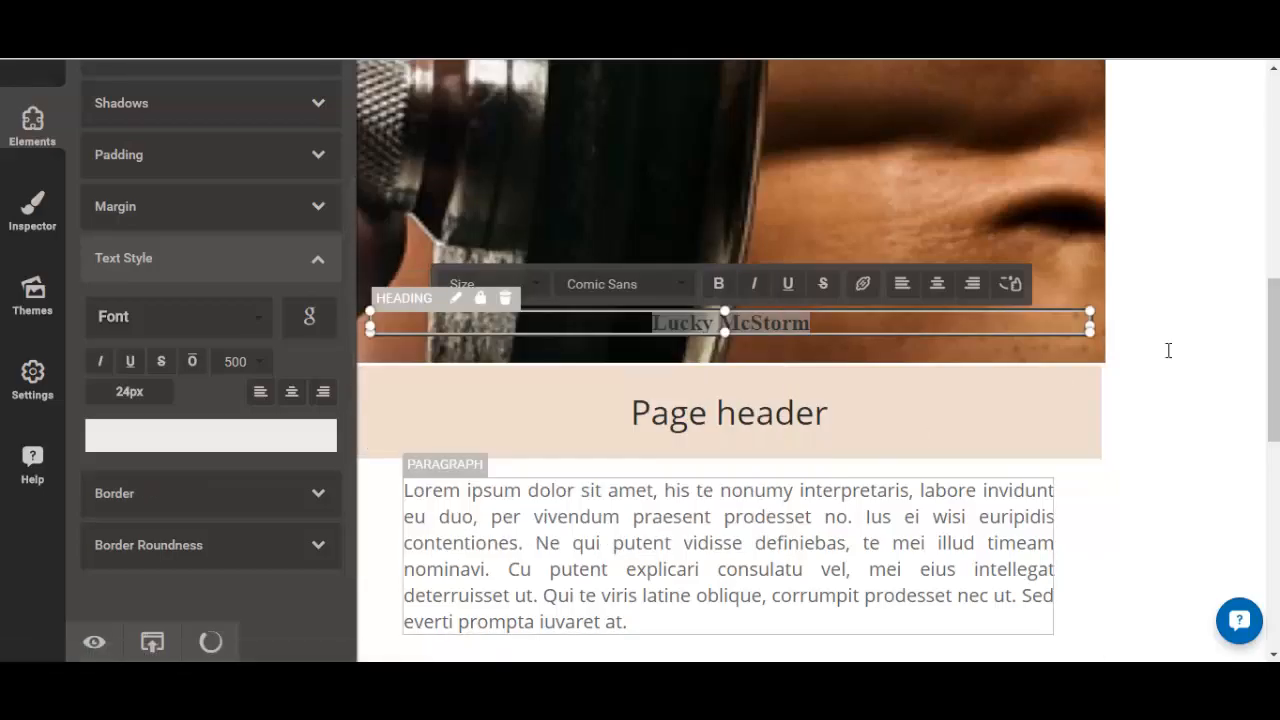
{"action": "left_click", "coordinate": [1200, 272]}
- Add a New Article component in the empty area between the placeholder text and the page footer
{"action": "scroll", "coordinate": [531, 366], "scroll_direction": "down", "scroll_amount": 8}
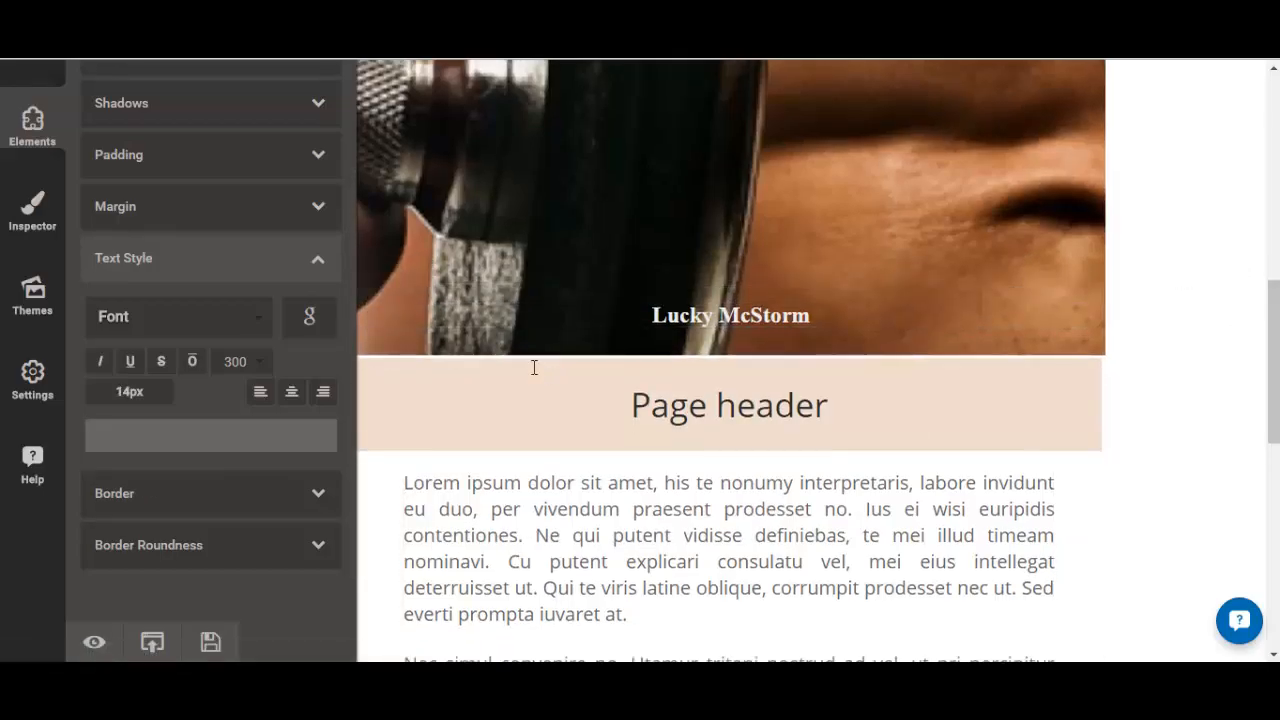
{"action": "scroll", "coordinate": [614, 386], "scroll_direction": "up", "scroll_amount": 5}
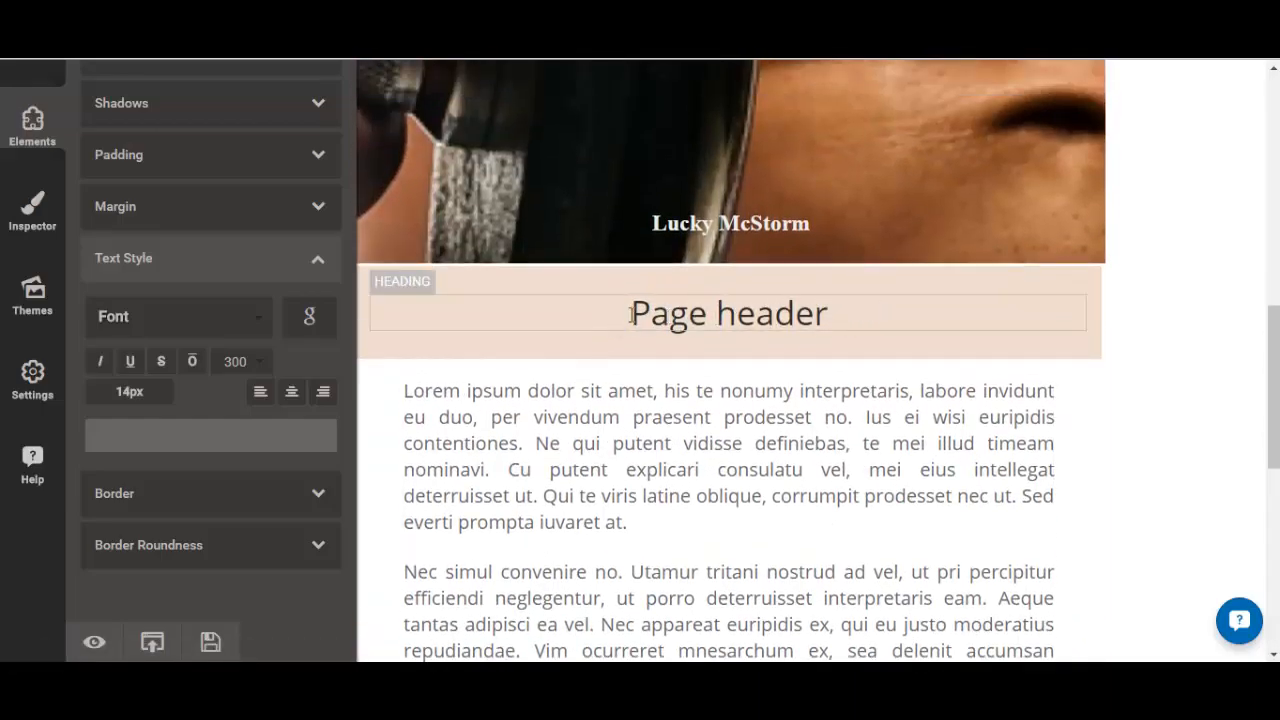
{"action": "scroll", "coordinate": [674, 318], "scroll_direction": "down", "scroll_amount": 5}
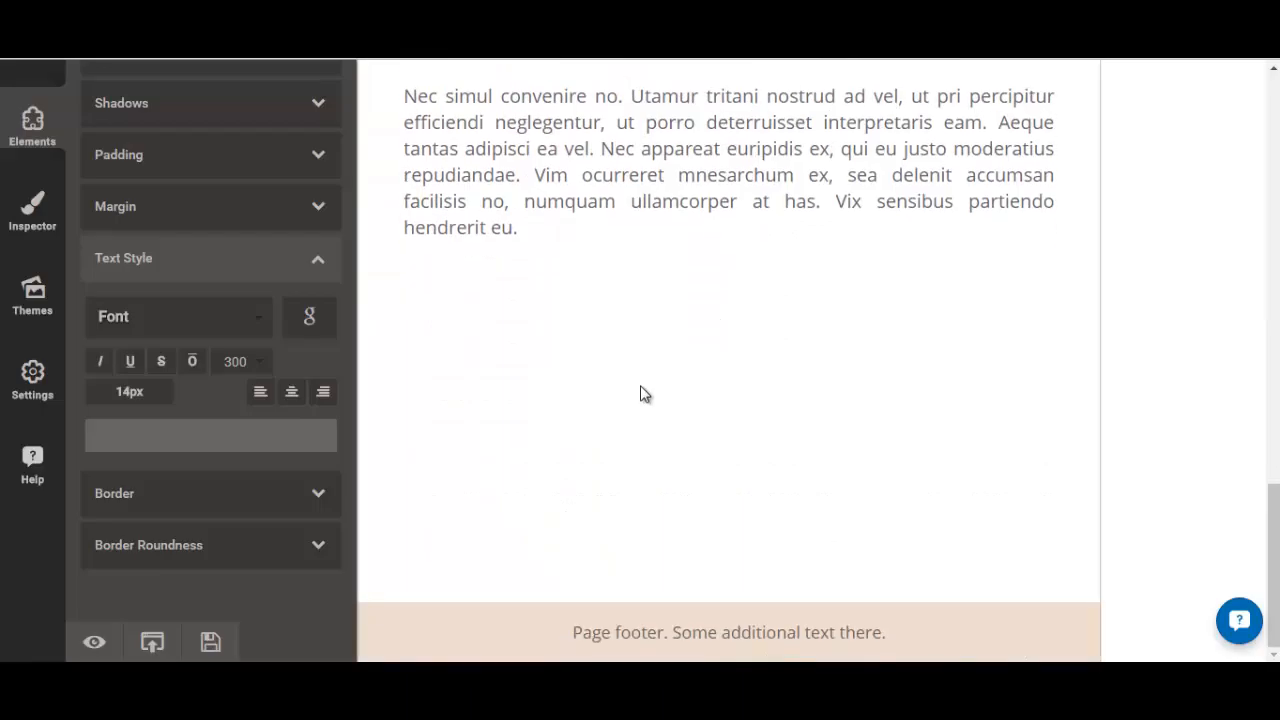
{"action": "scroll", "coordinate": [608, 428], "scroll_direction": "up", "scroll_amount": 4}
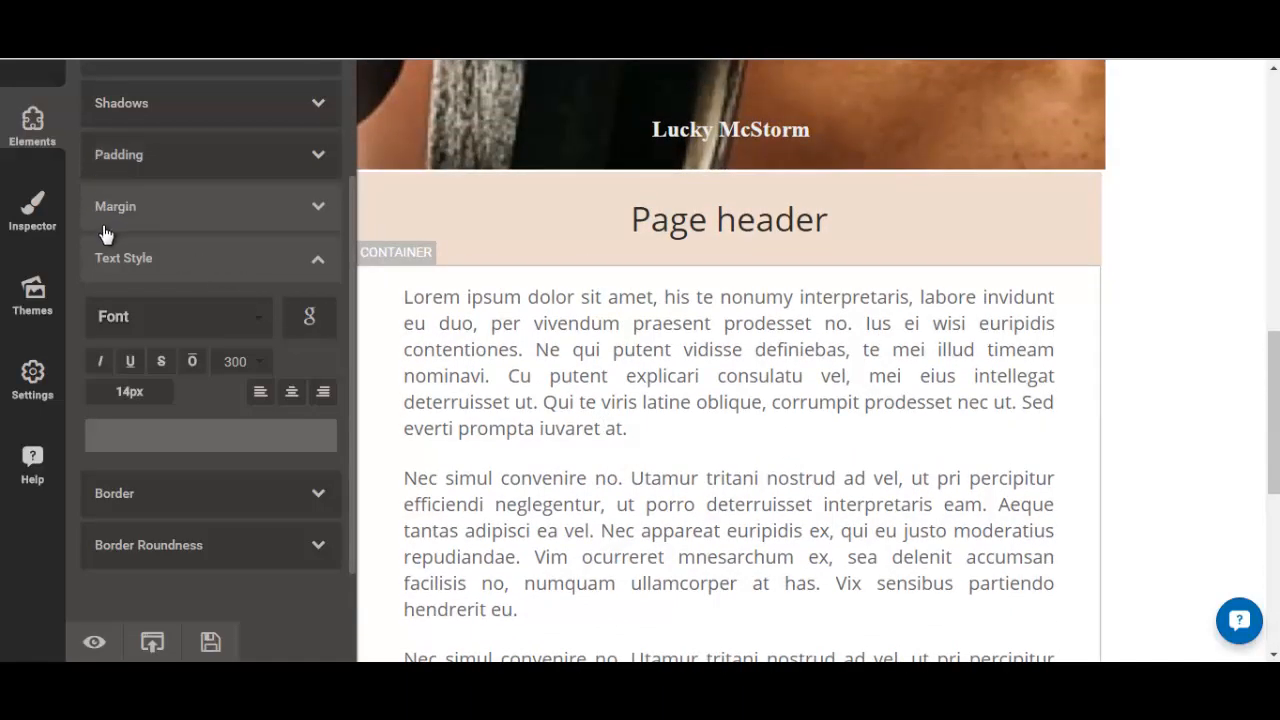
{"action": "left_click", "coordinate": [57, 230]}
{"action": "left_click", "coordinate": [32, 125]}
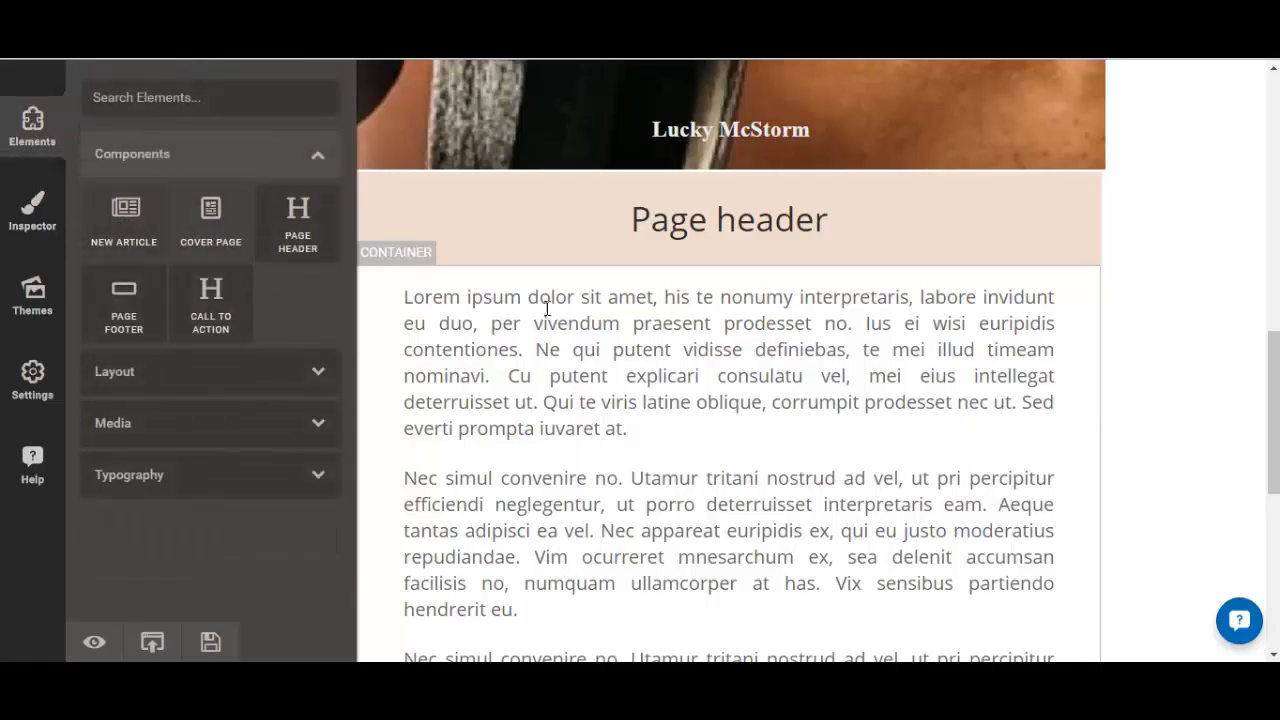
{"action": "scroll", "coordinate": [735, 396], "scroll_direction": "down", "scroll_amount": 5}
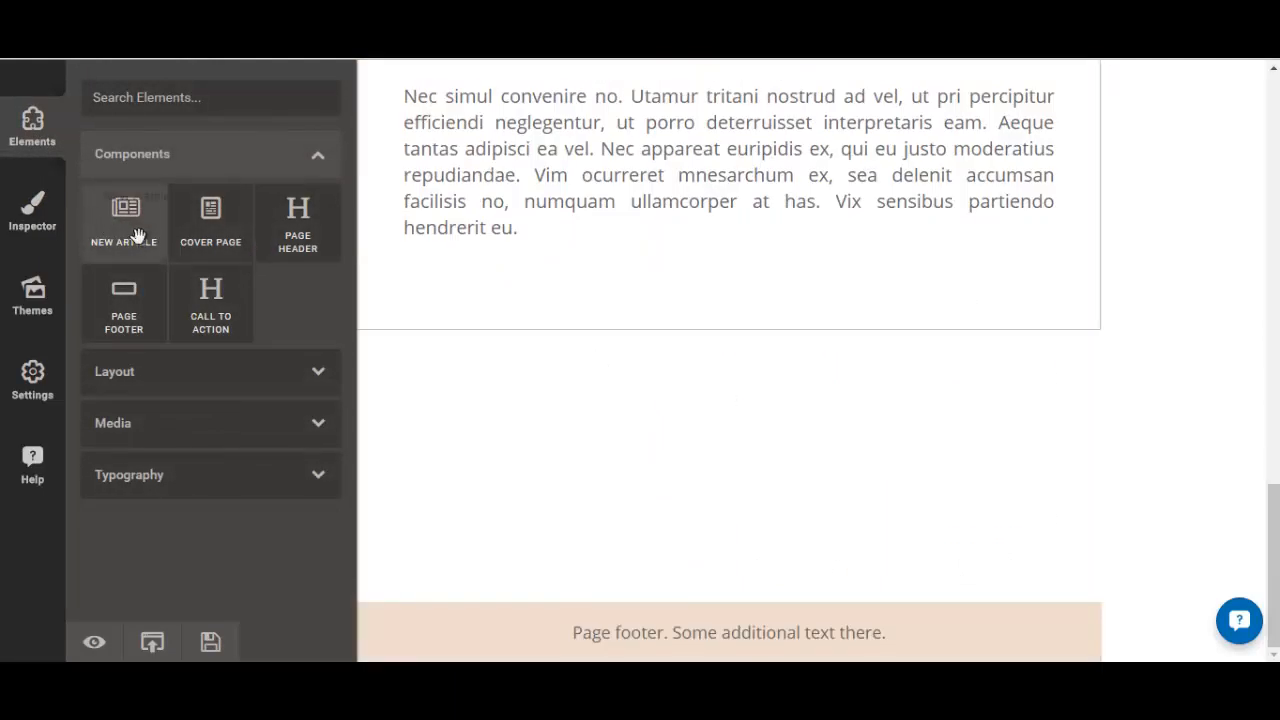
{"action": "left_click_drag", "start_coordinate": [137, 234], "coordinate": [480, 428]}
{"action": "left_click_drag", "start_coordinate": [513, 645], "coordinate": [511, 472]}
{"action": "left_click_drag", "start_coordinate": [515, 416], "coordinate": [480, 417]}
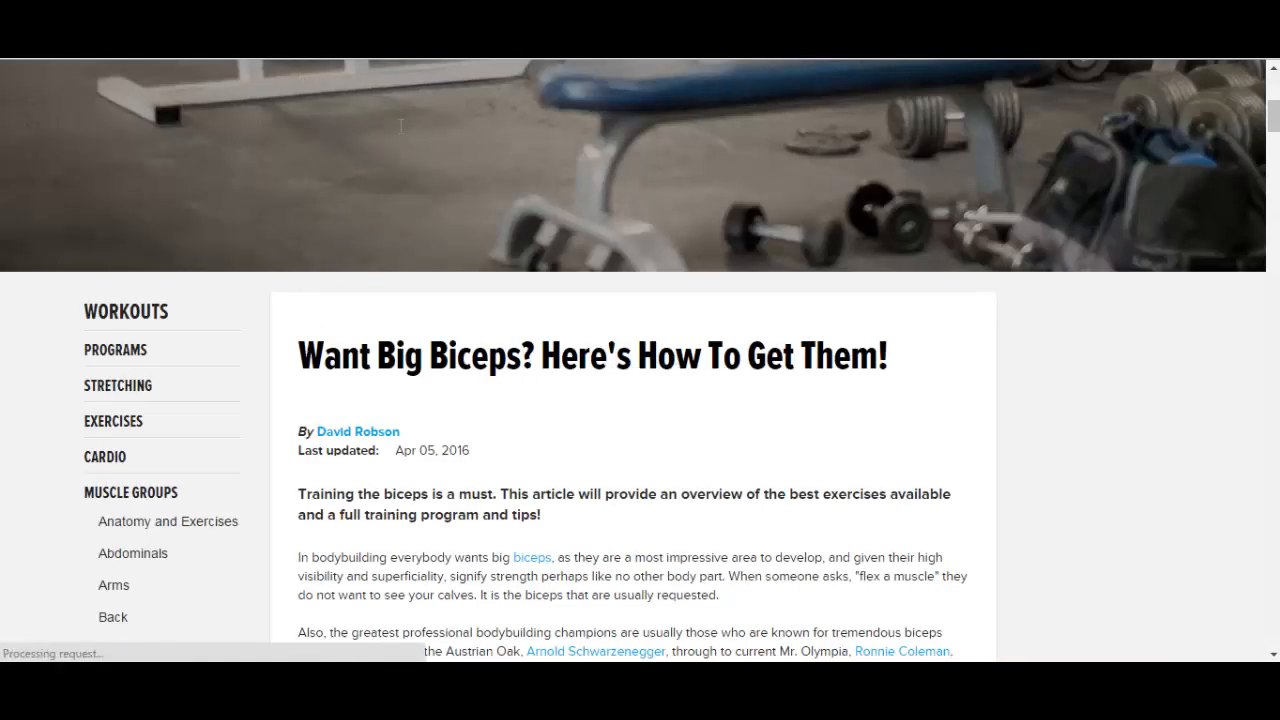
- Copy the web address of the Bodybuilding.com "Want Big Biceps?" article and submit it as the new article's URL
{"action": "right_click", "coordinate": [305, 20]}
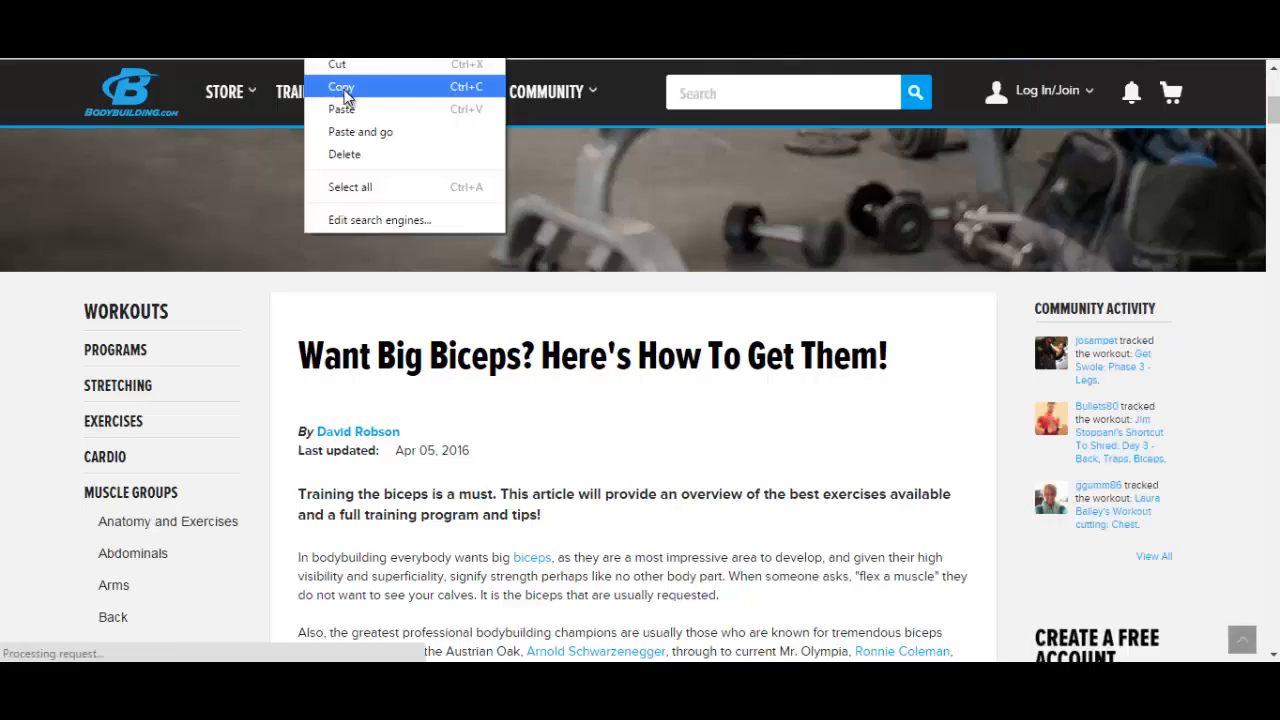
{"action": "left_click", "coordinate": [345, 91]}
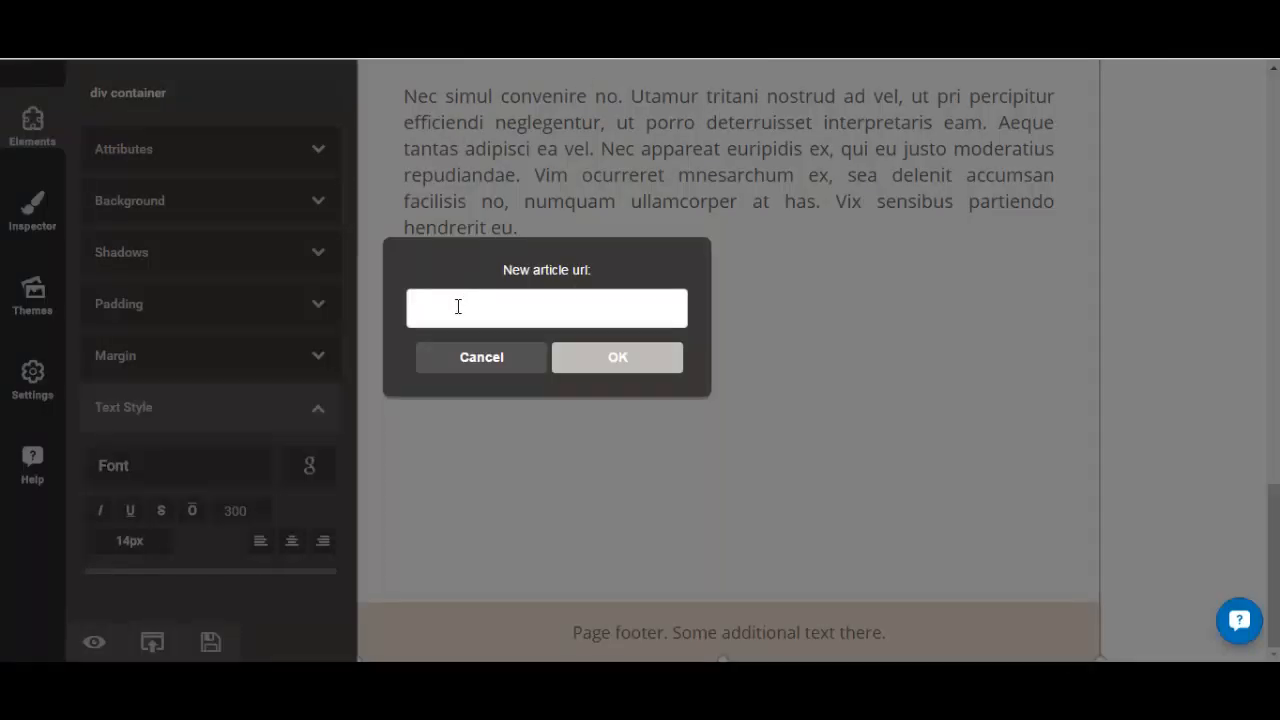
{"action": "right_click", "coordinate": [458, 306]}
{"action": "left_click", "coordinate": [511, 416]}
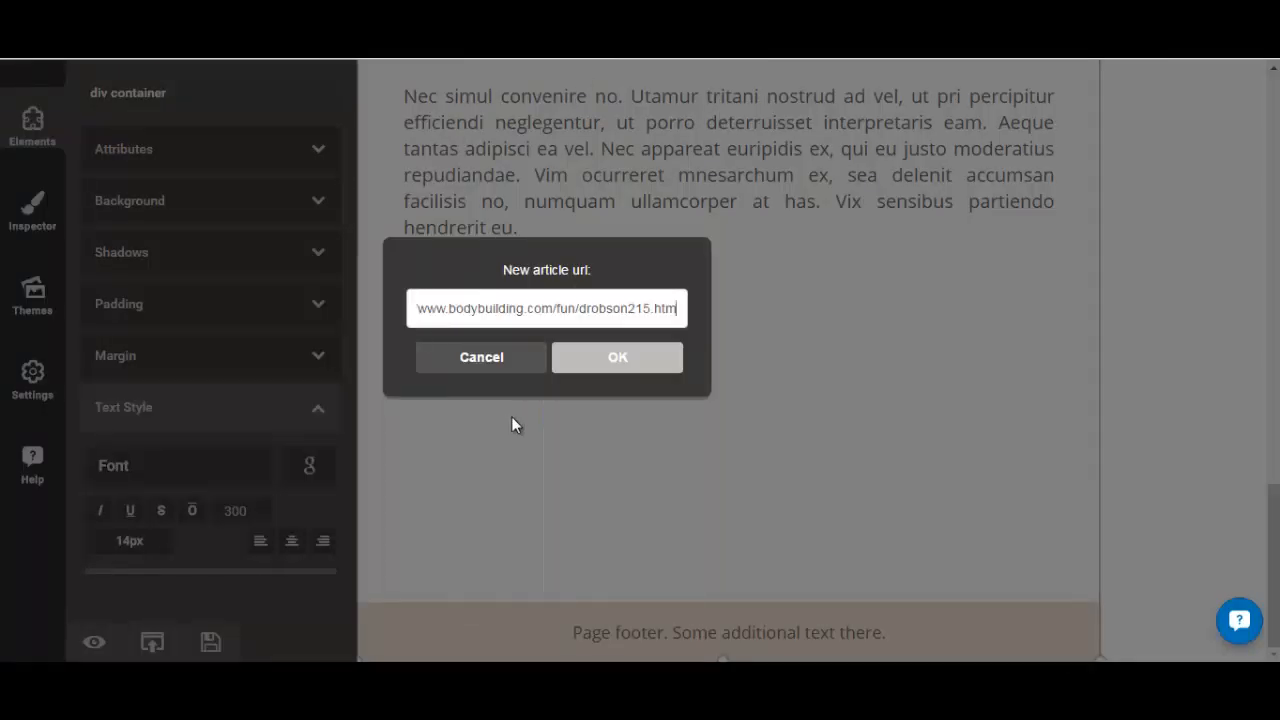
{"action": "left_click", "coordinate": [620, 360]}
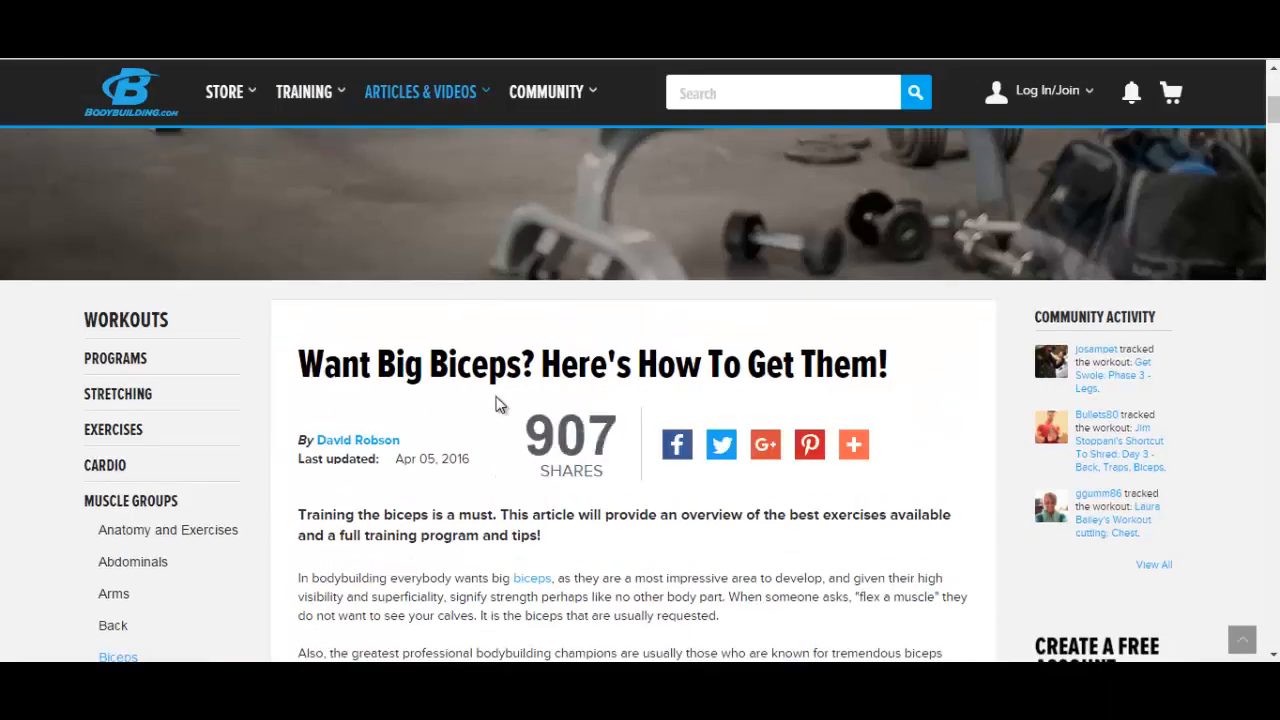
- Skim the source "Want Big Biceps?" article on Bodybuilding.com, checking its introduction and exercise sections
{"action": "scroll", "coordinate": [490, 405], "scroll_direction": "down", "scroll_amount": 3}
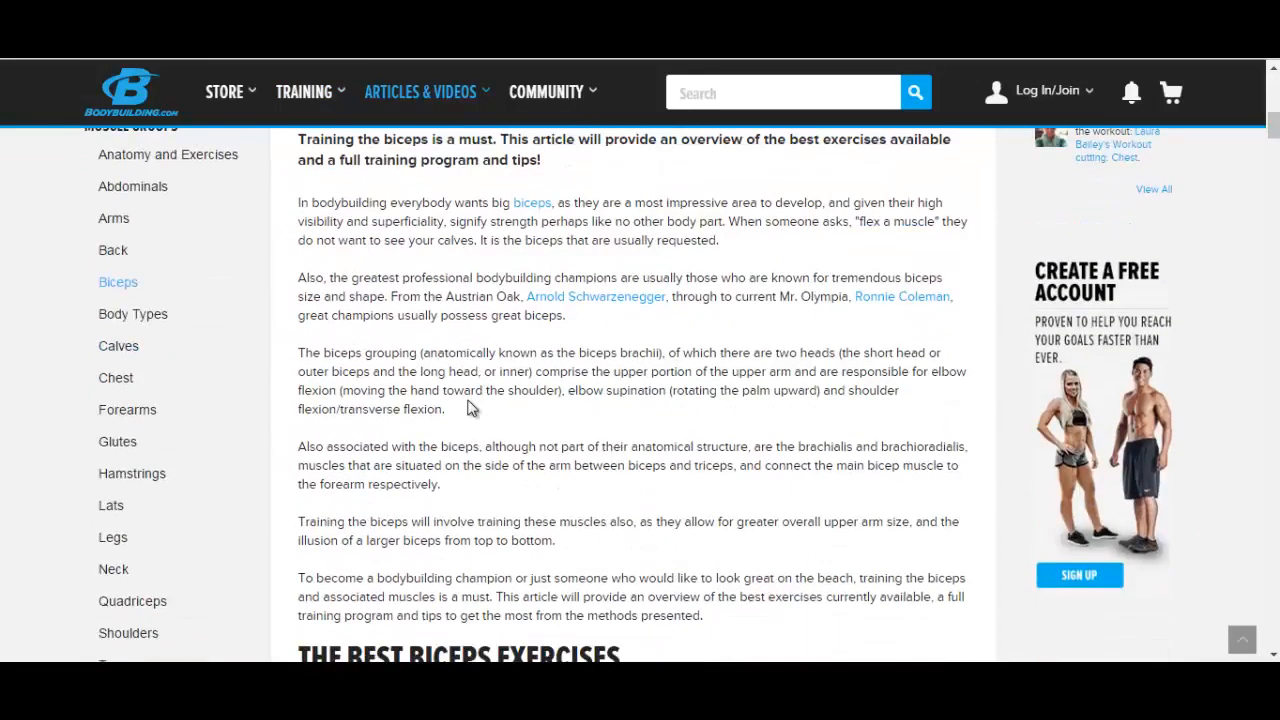
{"action": "scroll", "coordinate": [472, 405], "scroll_direction": "down", "scroll_amount": 4}
{"action": "scroll", "coordinate": [1125, 420], "scroll_direction": "up", "scroll_amount": 5}
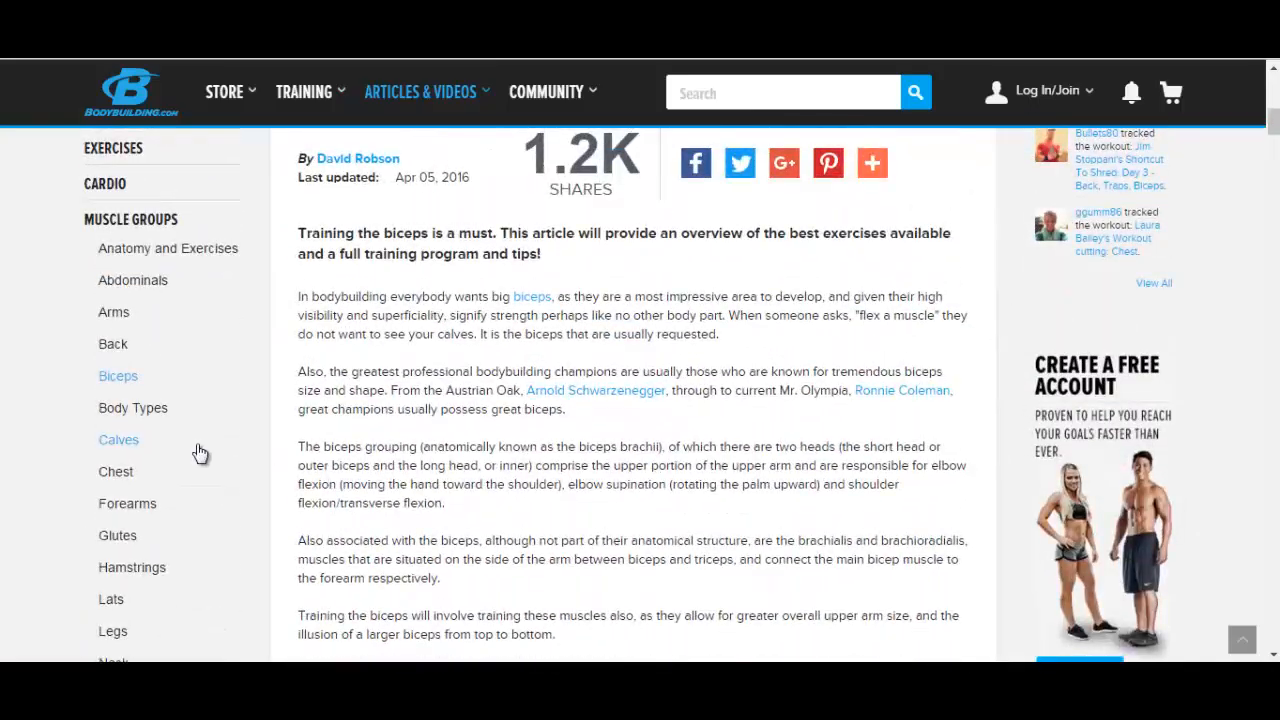
{"action": "scroll", "coordinate": [657, 428], "scroll_direction": "down", "scroll_amount": 5}
{"action": "scroll", "coordinate": [988, 434], "scroll_direction": "up", "scroll_amount": 5}
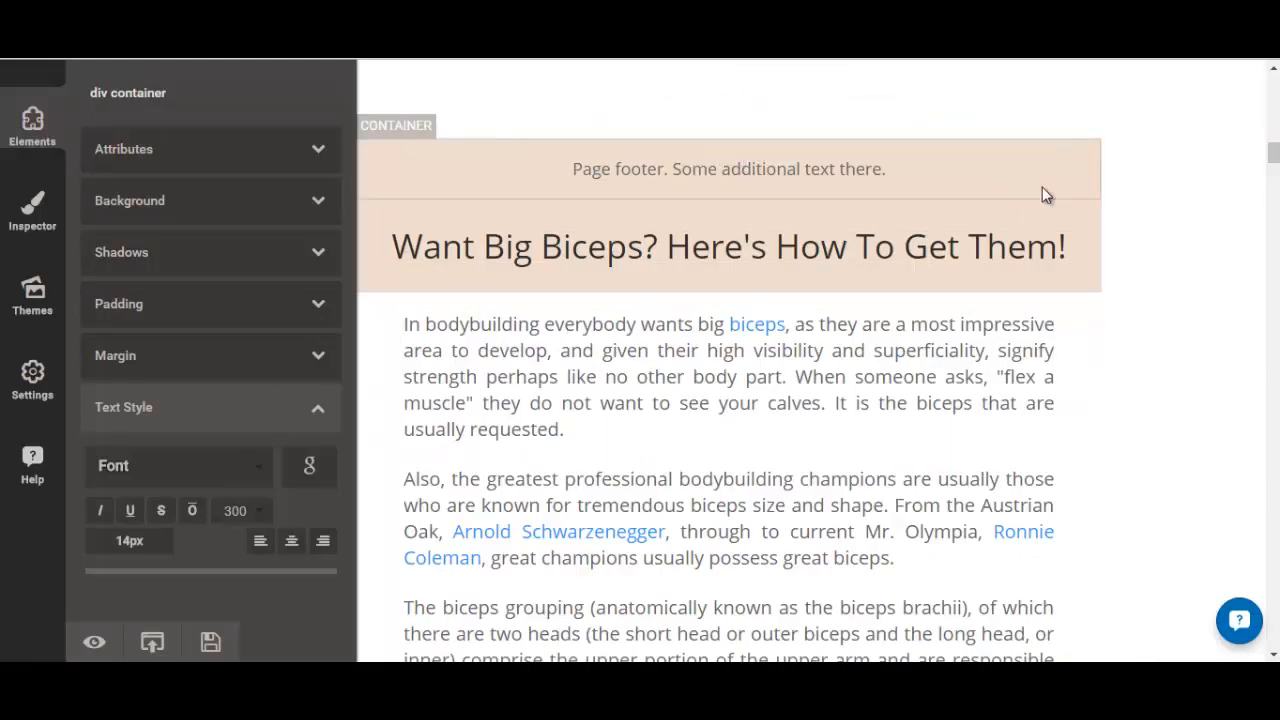
- Delete the footer container above the imported article's first header and shorten the placeholder page's empty space
{"action": "left_click", "coordinate": [1066, 183]}
{"action": "key", "text": "Delete"}
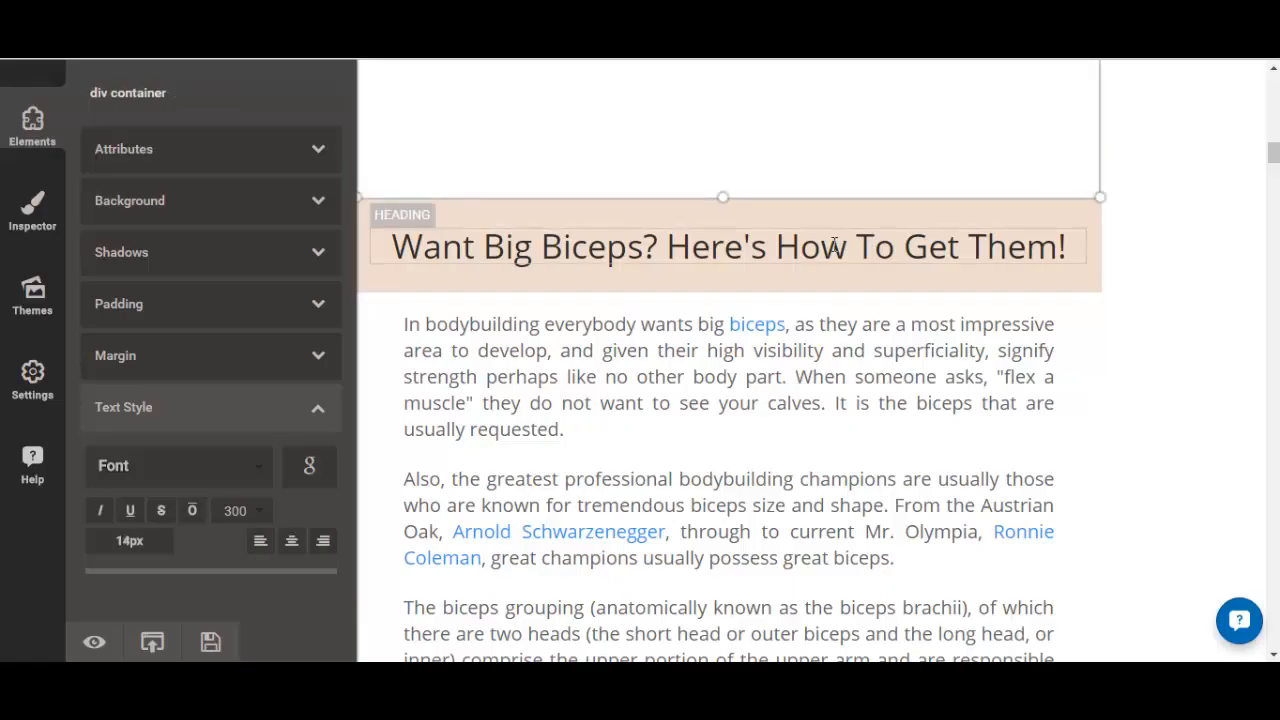
{"action": "left_click_drag", "start_coordinate": [720, 148], "coordinate": [732, 109]}
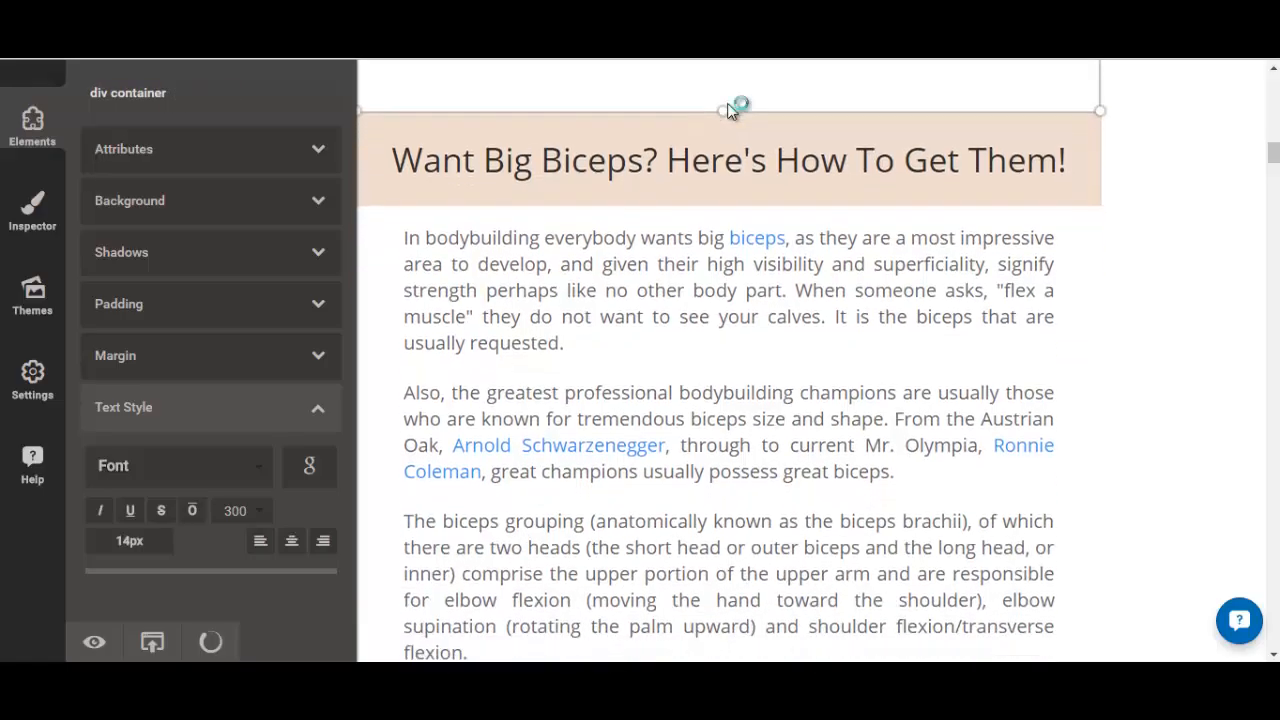
{"action": "scroll", "coordinate": [680, 264], "scroll_direction": "up", "scroll_amount": 5}
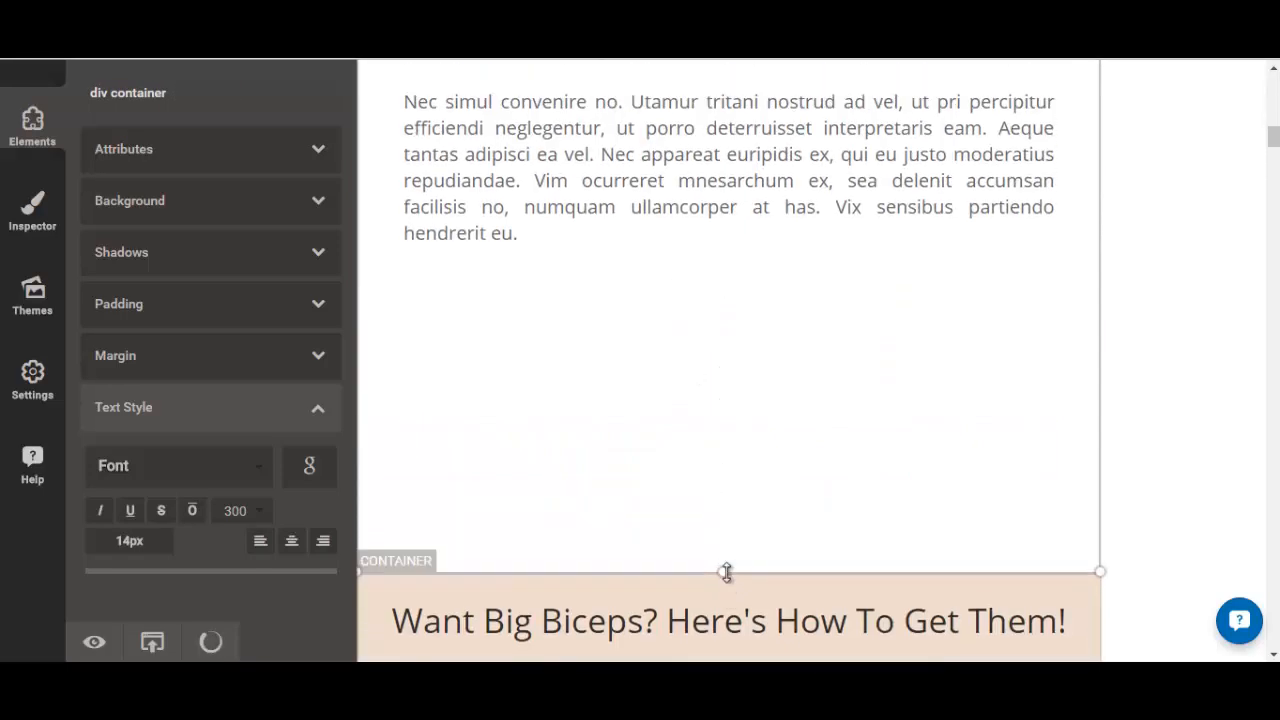
{"action": "left_click_drag", "start_coordinate": [726, 571], "coordinate": [732, 469]}
{"action": "scroll", "coordinate": [700, 488], "scroll_direction": "down", "scroll_amount": 8}
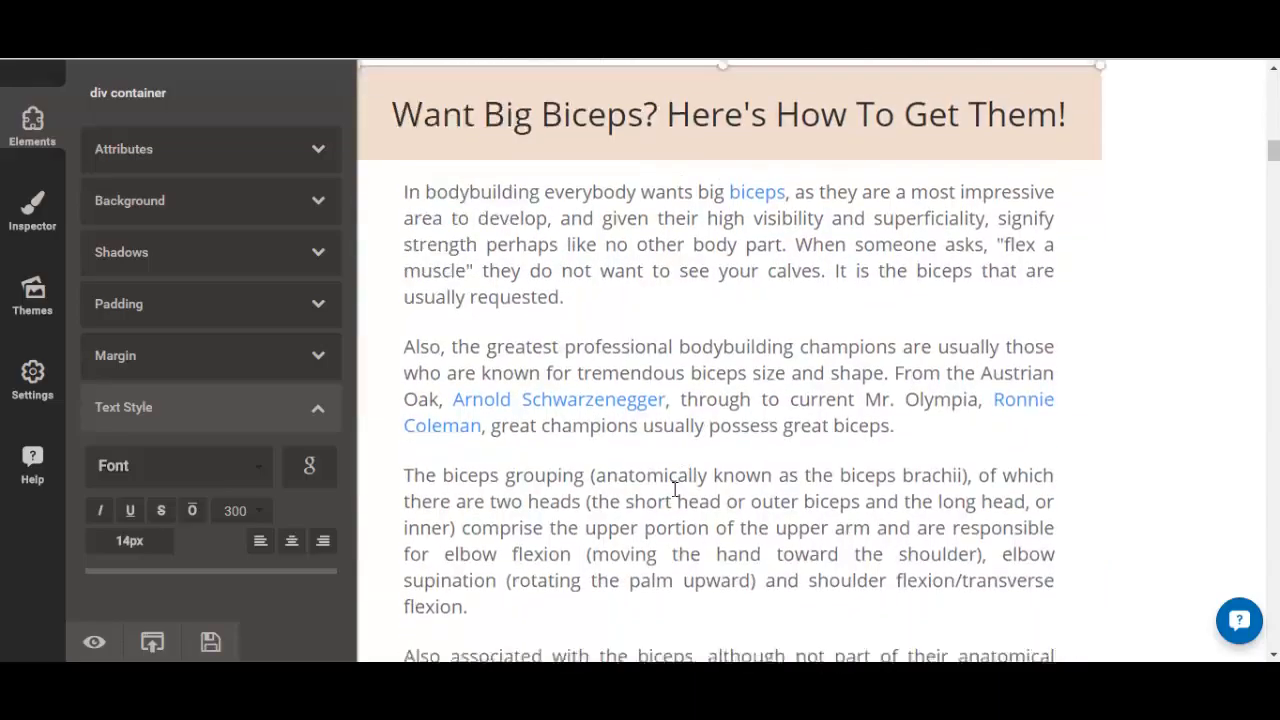
- Delete the linked-title footer above the header preceding "The Best Biceps Exercises" and shorten the blank space there
{"action": "scroll", "coordinate": [640, 485], "scroll_direction": "down", "scroll_amount": 5}
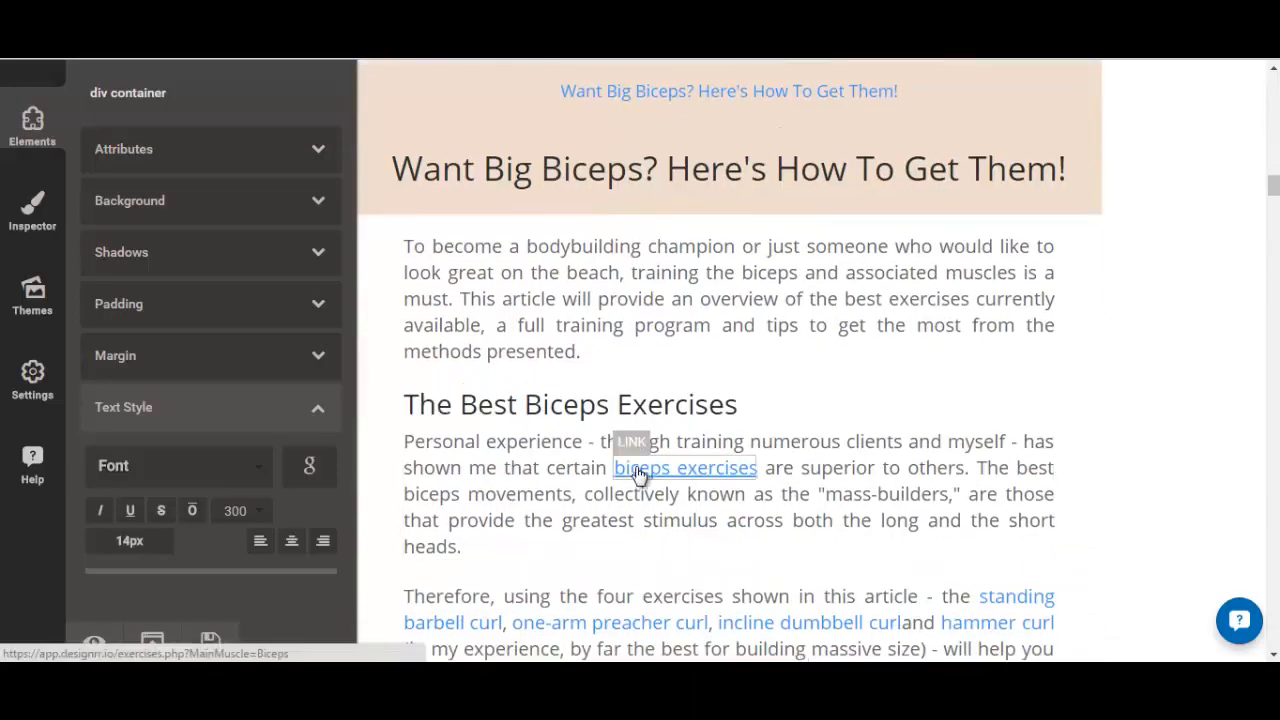
{"action": "scroll", "coordinate": [640, 476], "scroll_direction": "down", "scroll_amount": 3}
{"action": "scroll", "coordinate": [978, 330], "scroll_direction": "up", "scroll_amount": 5}
{"action": "left_click", "coordinate": [1018, 291]}
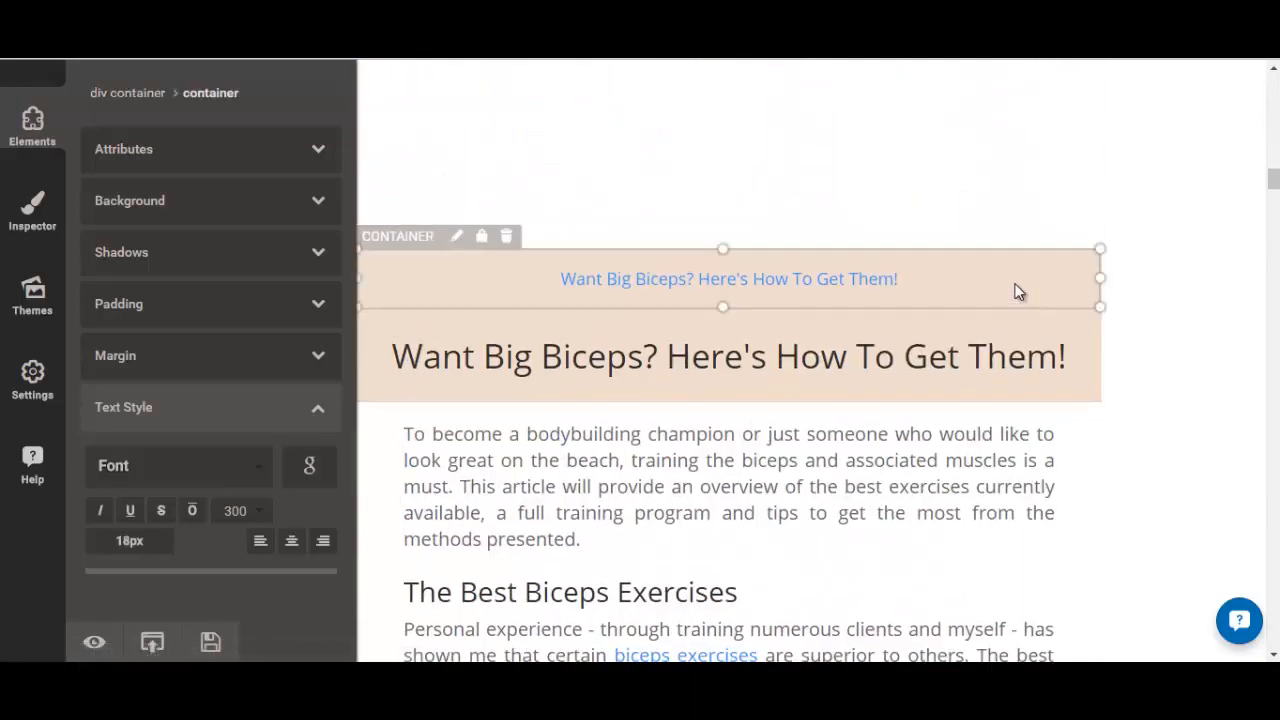
{"action": "key", "text": "Delete"}
{"action": "left_click_drag", "start_coordinate": [718, 307], "coordinate": [731, 194]}
- Look through the following imported article pages from Exercise 1 to Exercise 3, checking their headers, footers and images
{"action": "scroll", "coordinate": [591, 415], "scroll_direction": "down", "scroll_amount": 5}
{"action": "scroll", "coordinate": [591, 415], "scroll_direction": "down", "scroll_amount": 20}
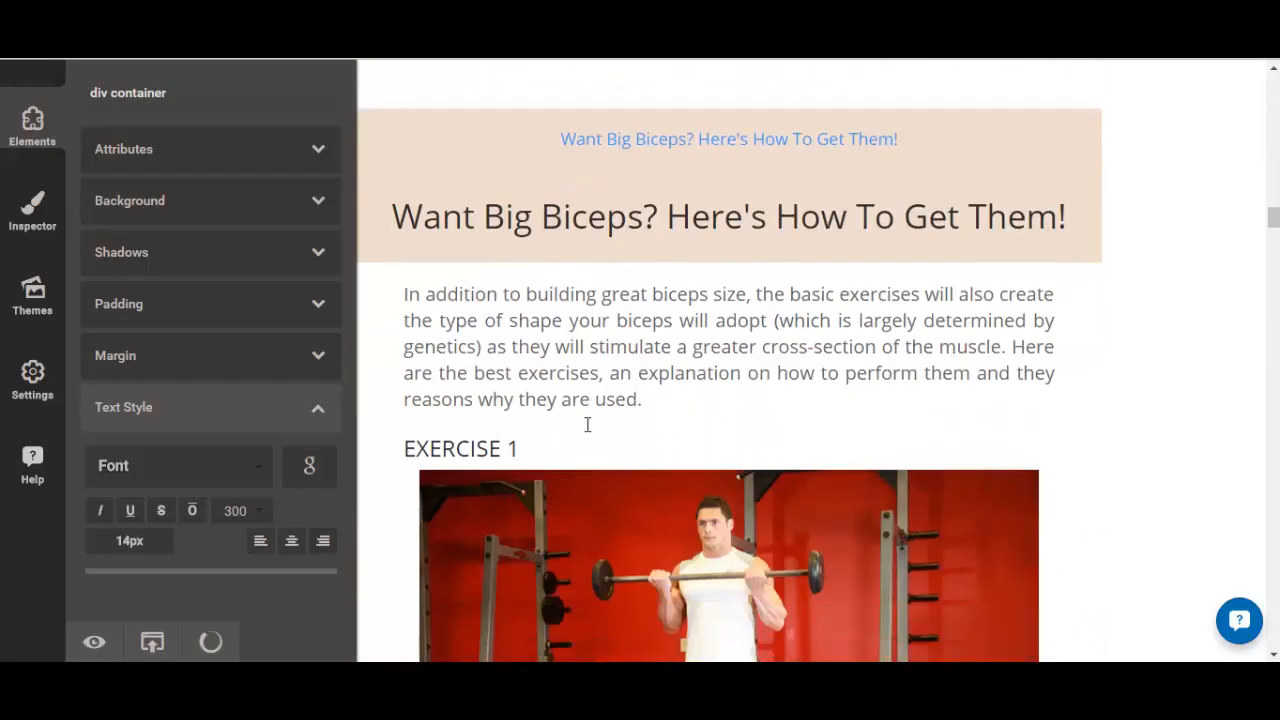
{"action": "scroll", "coordinate": [576, 427], "scroll_direction": "down", "scroll_amount": 13}
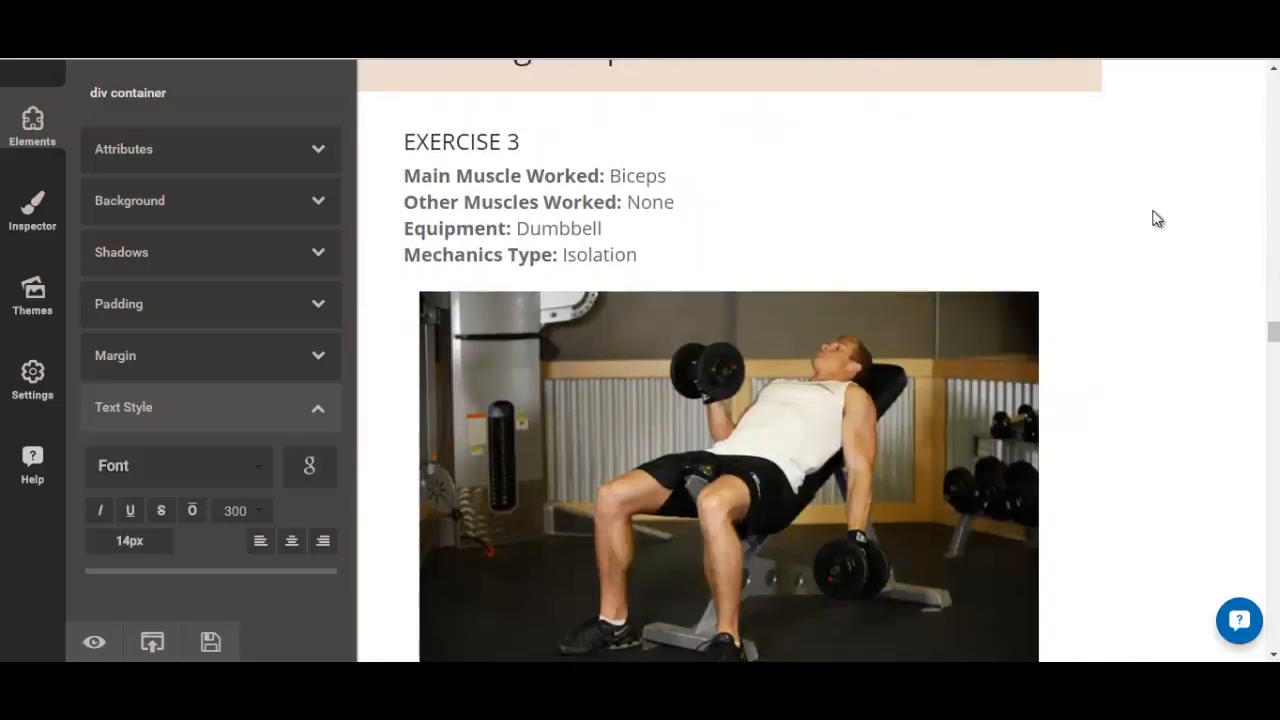
- Look through the imported article's Exercise 3 and Exercise 4 pages and return to its first page
{"action": "scroll", "coordinate": [1153, 219], "scroll_direction": "down", "scroll_amount": 10}
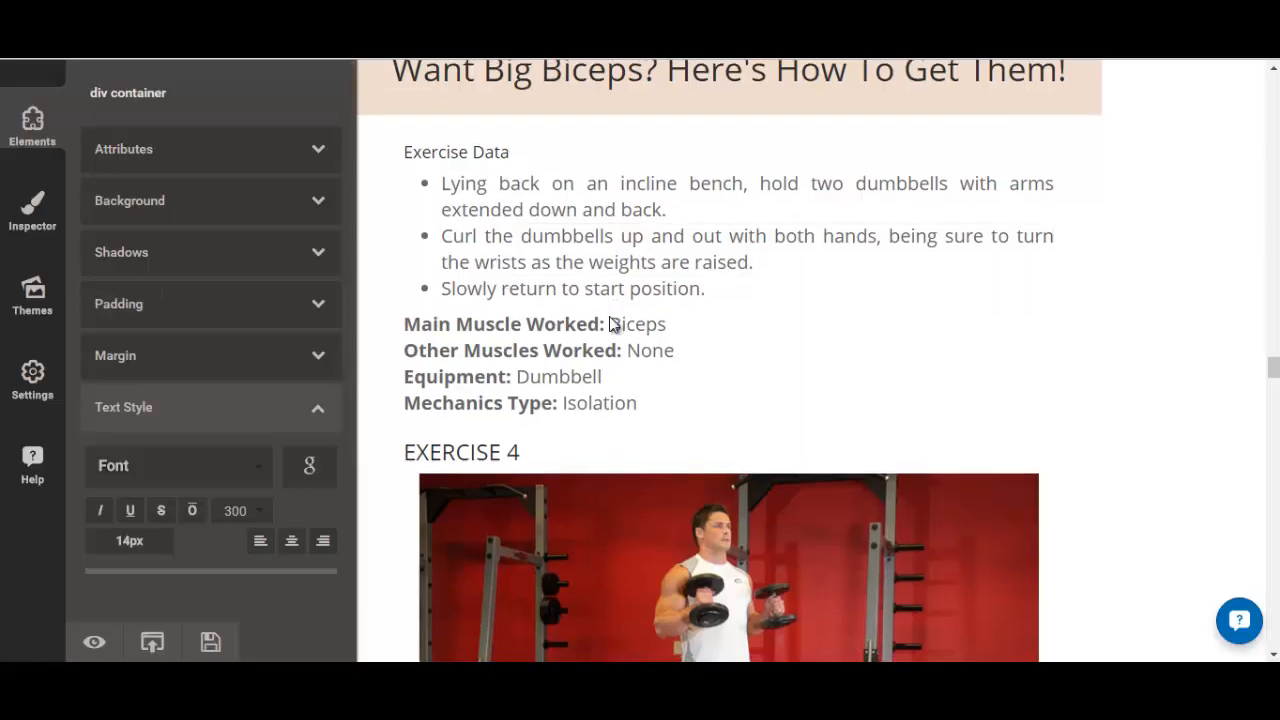
{"action": "scroll", "coordinate": [600, 315], "scroll_direction": "down", "scroll_amount": 4}
{"action": "scroll", "coordinate": [154, 371], "scroll_direction": "down", "scroll_amount": 3}
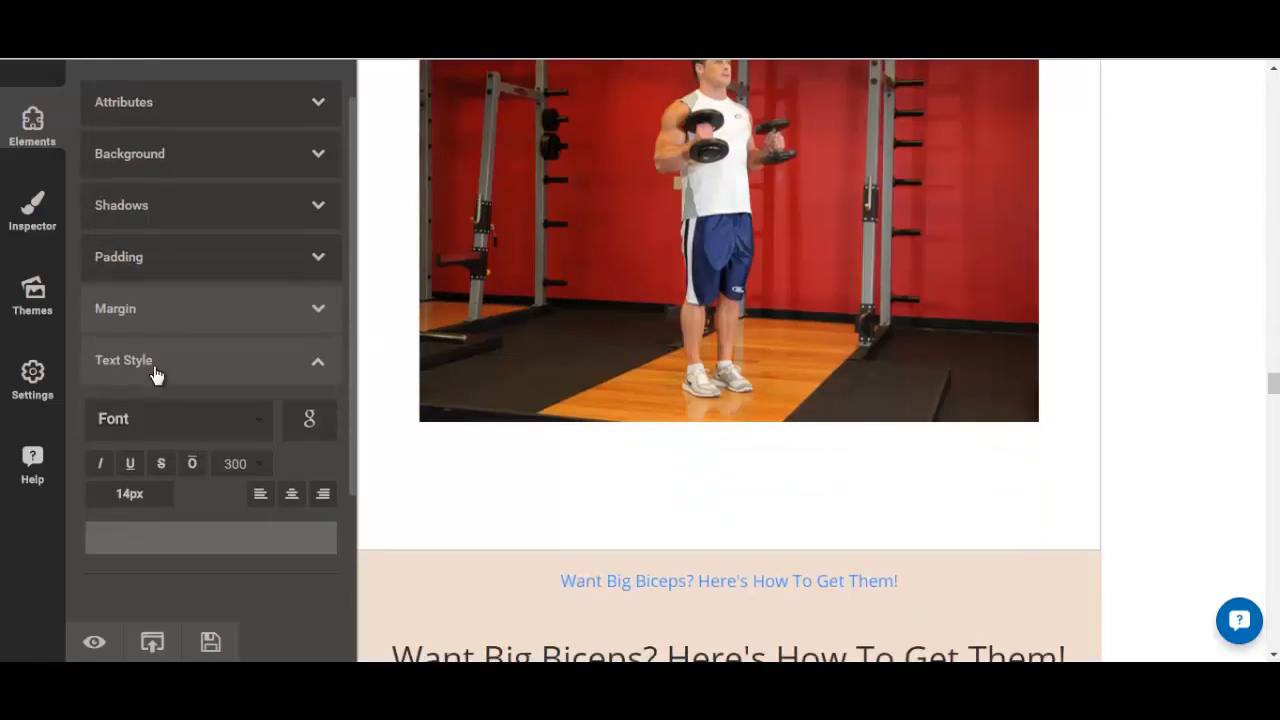
{"action": "scroll", "coordinate": [603, 451], "scroll_direction": "down", "scroll_amount": 8}
{"action": "scroll", "coordinate": [672, 460], "scroll_direction": "up", "scroll_amount": 10}
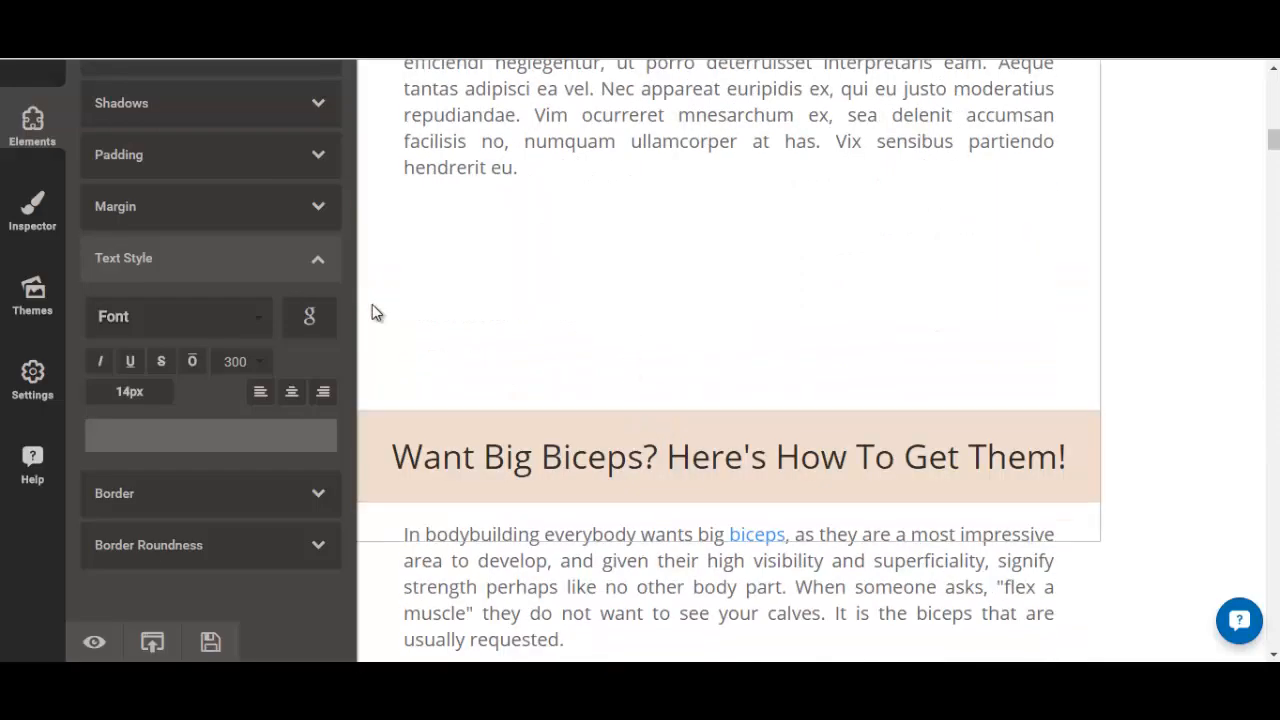
{"action": "scroll", "coordinate": [129, 330], "scroll_direction": "up", "scroll_amount": 1}
{"action": "scroll", "coordinate": [130, 323], "scroll_direction": "up", "scroll_amount": 1}
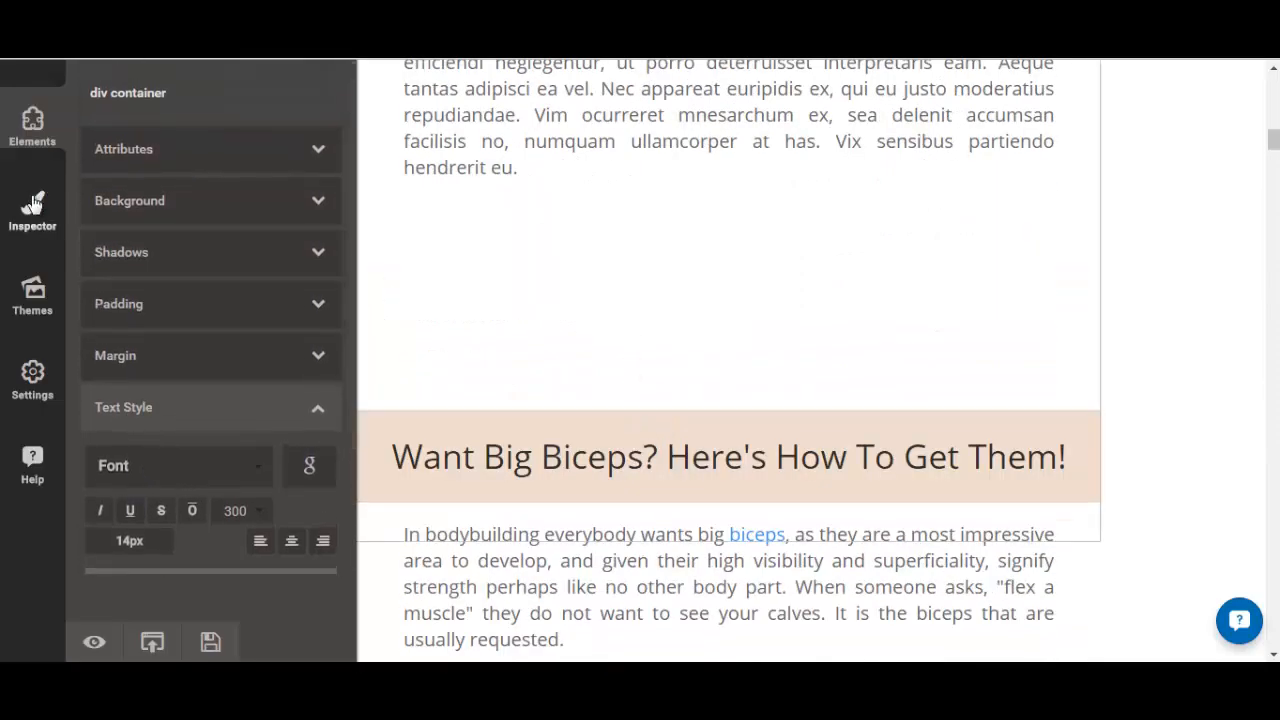
- Bring up the available page components and review the article from its introduction through the Exercise 1 page
{"action": "left_click", "coordinate": [28, 128]}
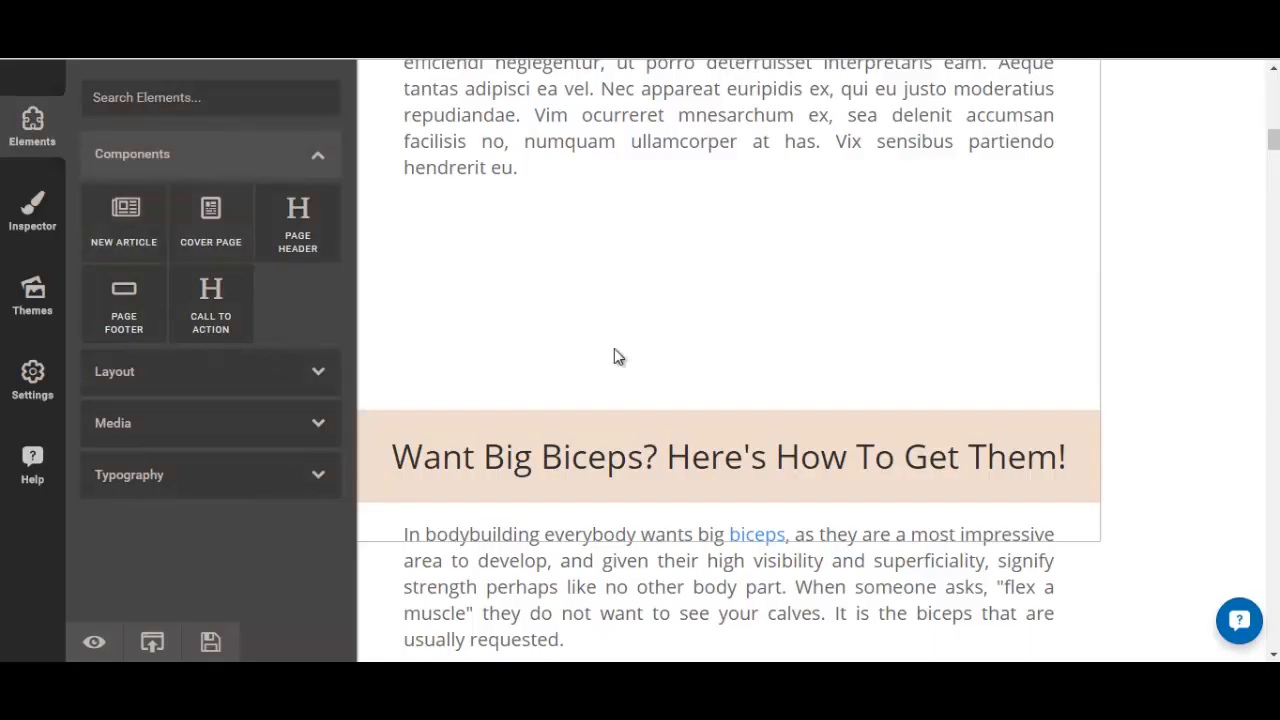
{"action": "scroll", "coordinate": [615, 402], "scroll_direction": "down", "scroll_amount": 4}
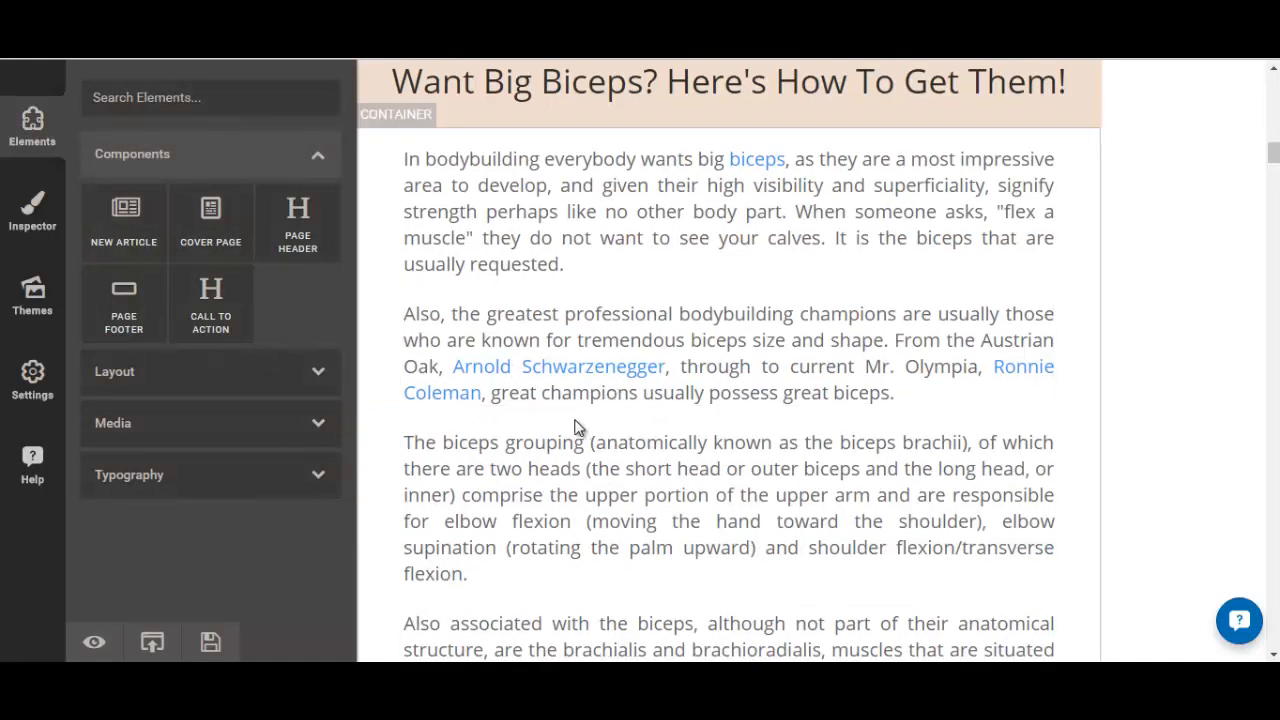
{"action": "scroll", "coordinate": [577, 428], "scroll_direction": "down", "scroll_amount": 1}
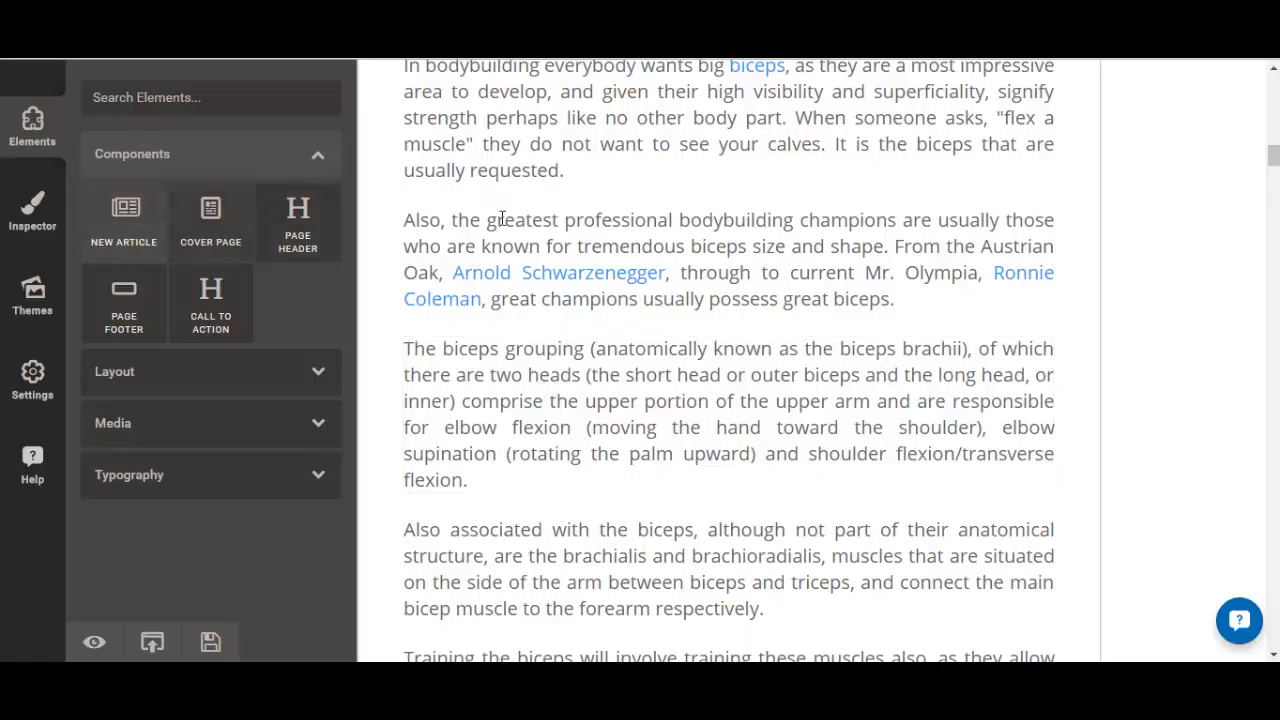
{"action": "scroll", "coordinate": [780, 385], "scroll_direction": "down", "scroll_amount": 10}
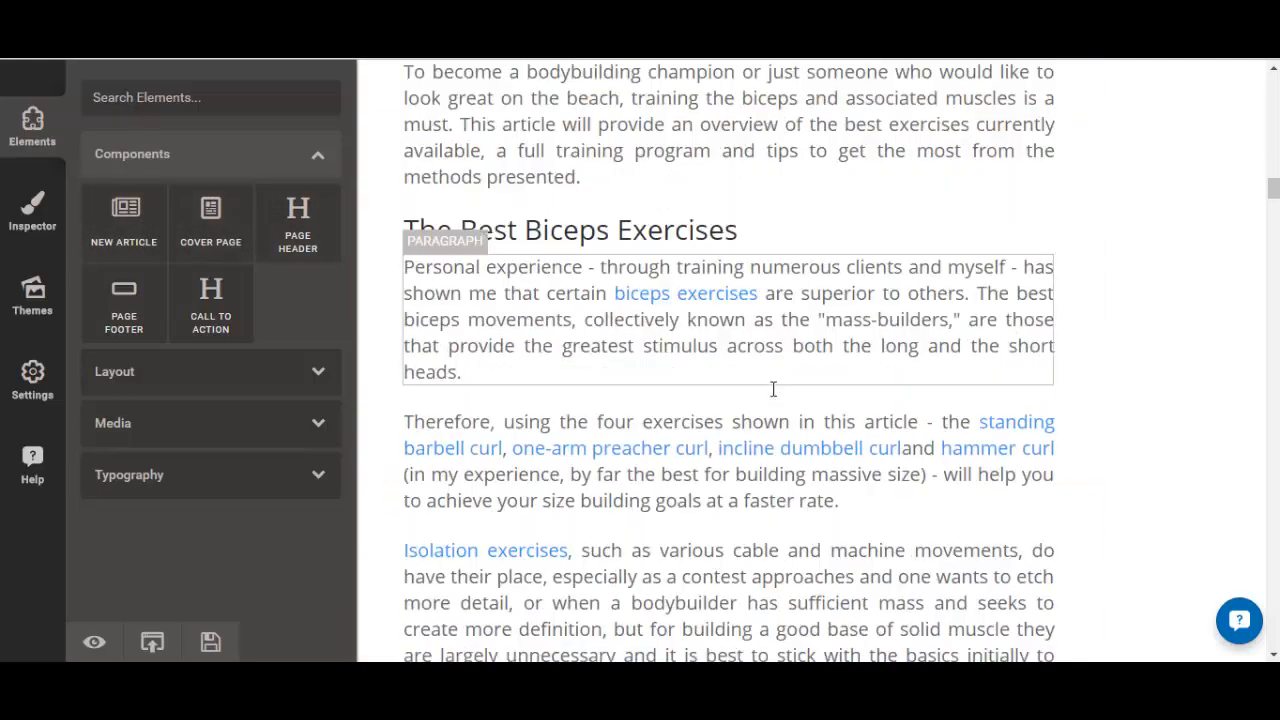
{"action": "scroll", "coordinate": [773, 389], "scroll_direction": "down", "scroll_amount": 5}
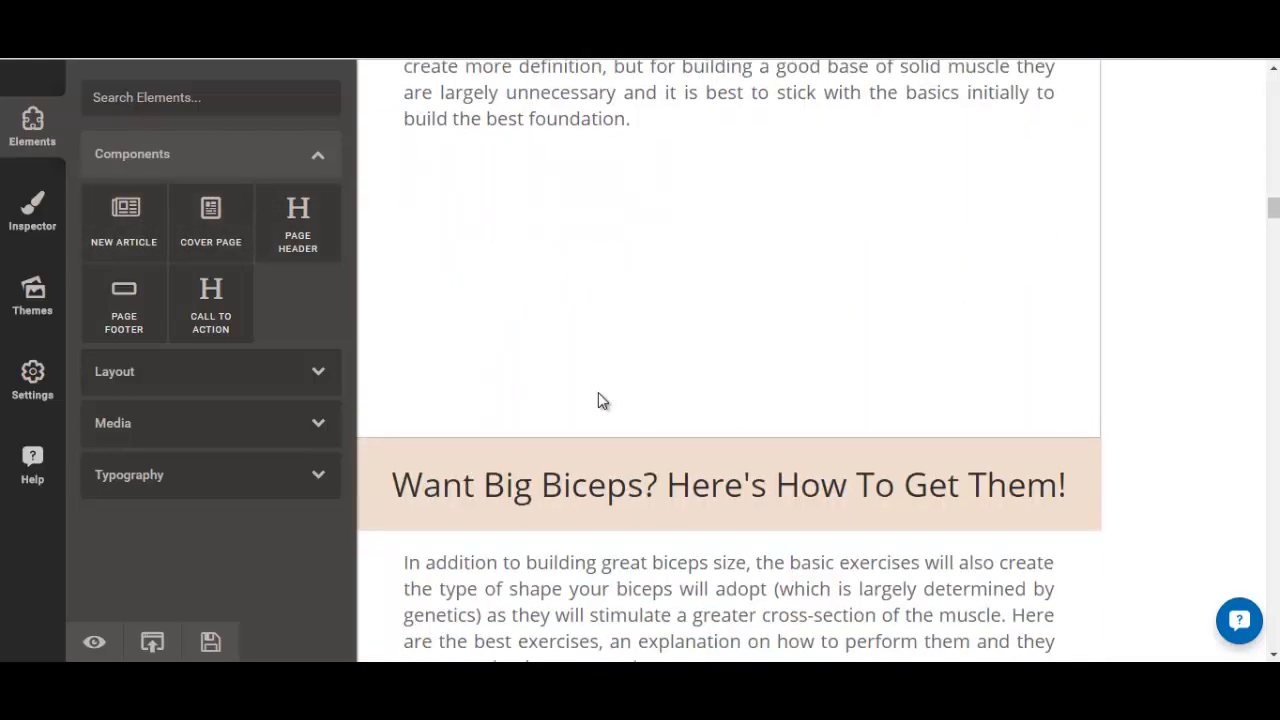
{"action": "scroll", "coordinate": [603, 400], "scroll_direction": "down", "scroll_amount": 1}
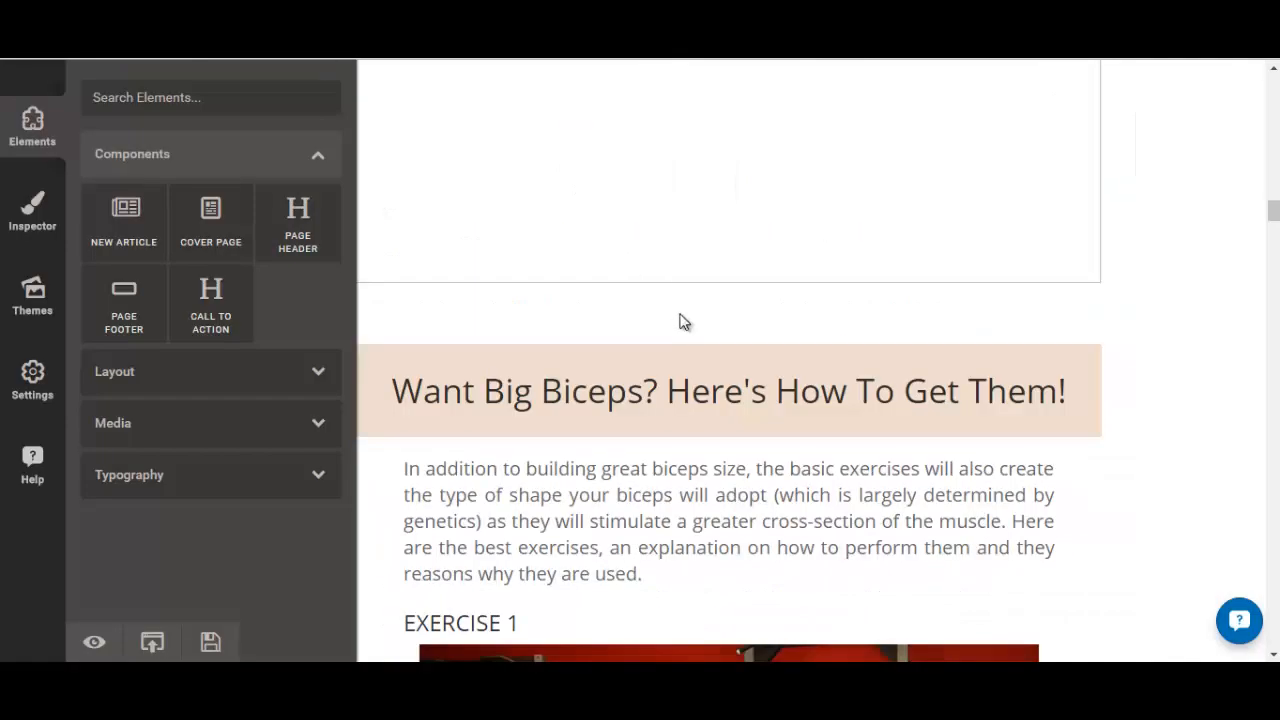
{"action": "scroll", "coordinate": [670, 383], "scroll_direction": "down", "scroll_amount": 8}
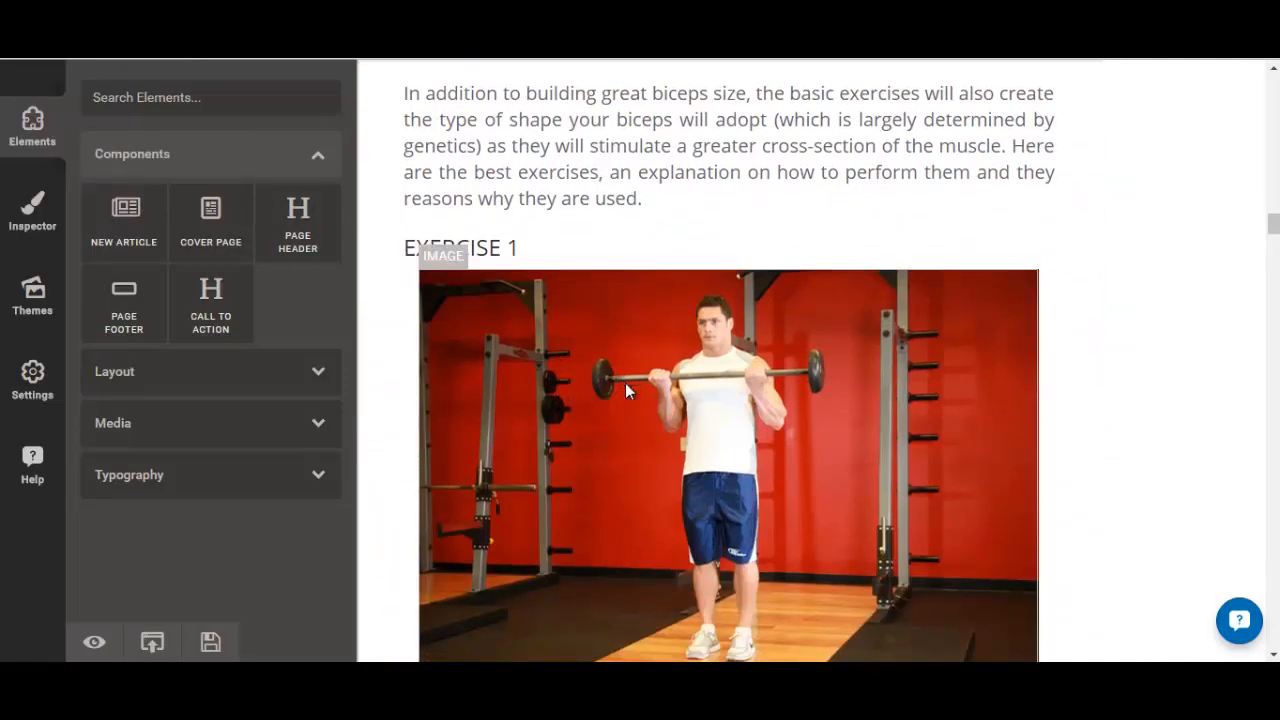
{"action": "scroll", "coordinate": [621, 430], "scroll_direction": "down", "scroll_amount": 7}
{"action": "scroll", "coordinate": [591, 437], "scroll_direction": "up", "scroll_amount": 12}
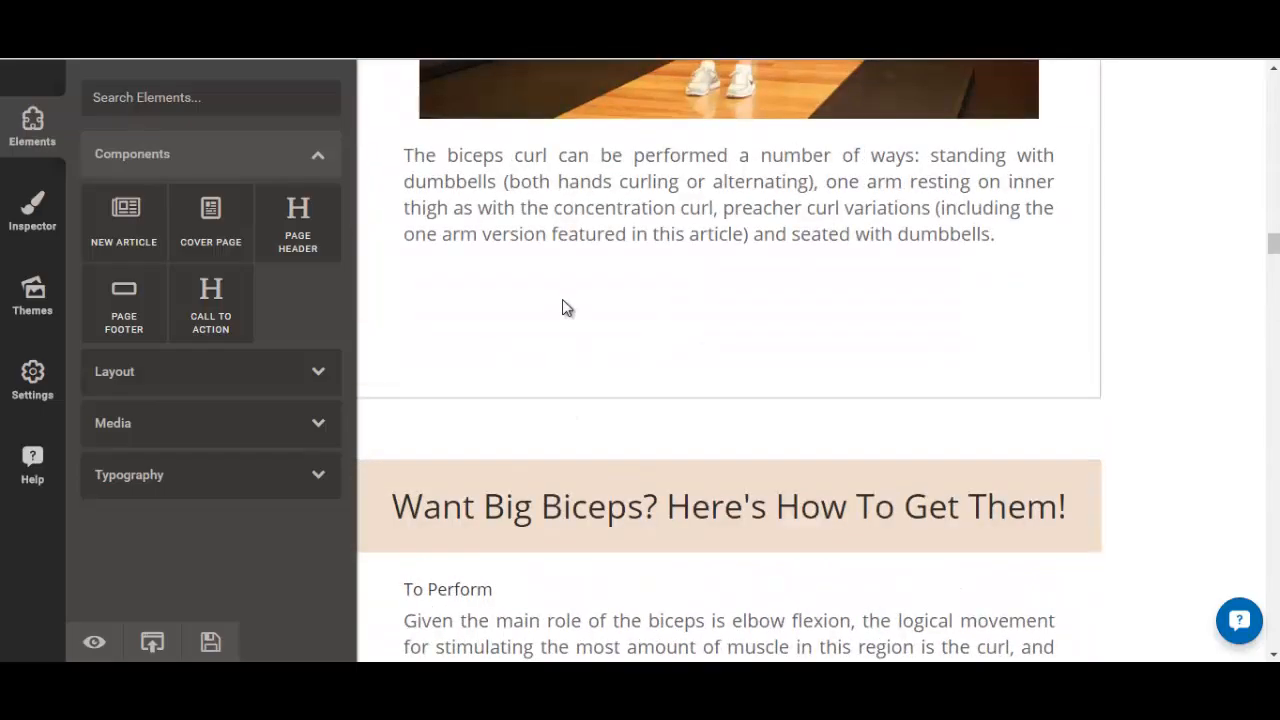
- Examine the styling options available for the Exercise 1 image and the paragraph above it
{"action": "left_click", "coordinate": [768, 409]}
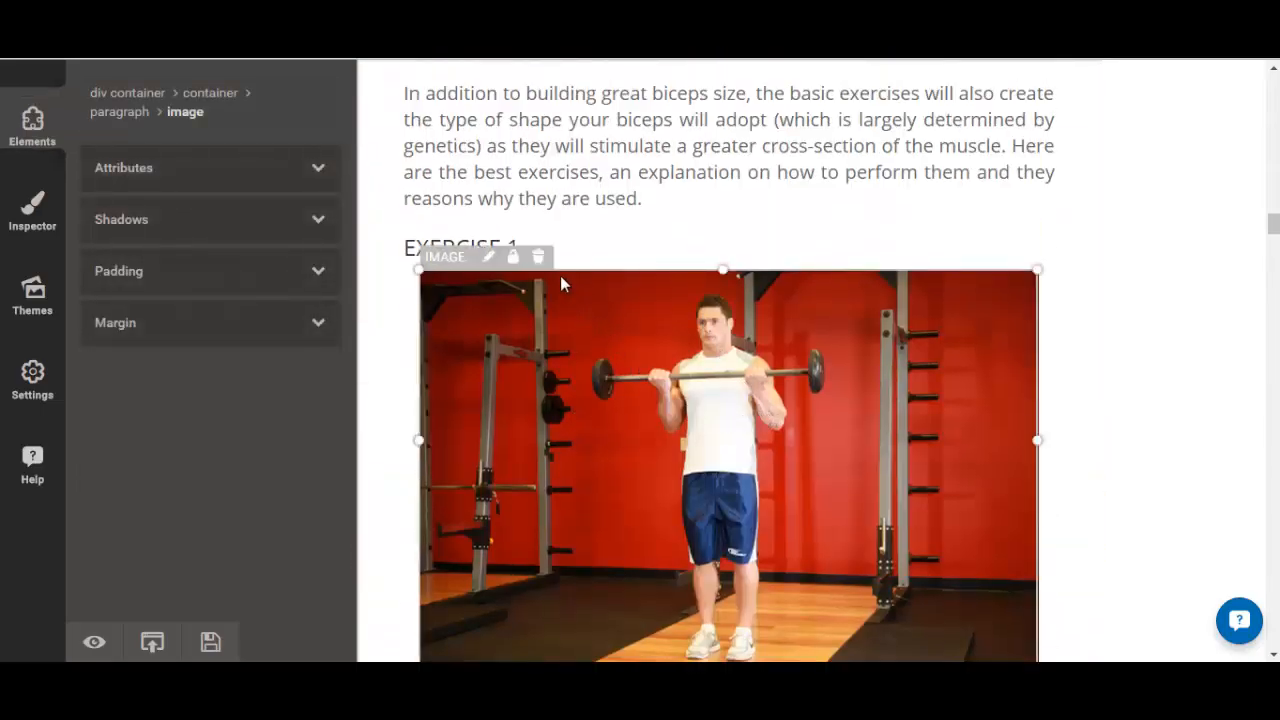
{"action": "left_click", "coordinate": [723, 171]}
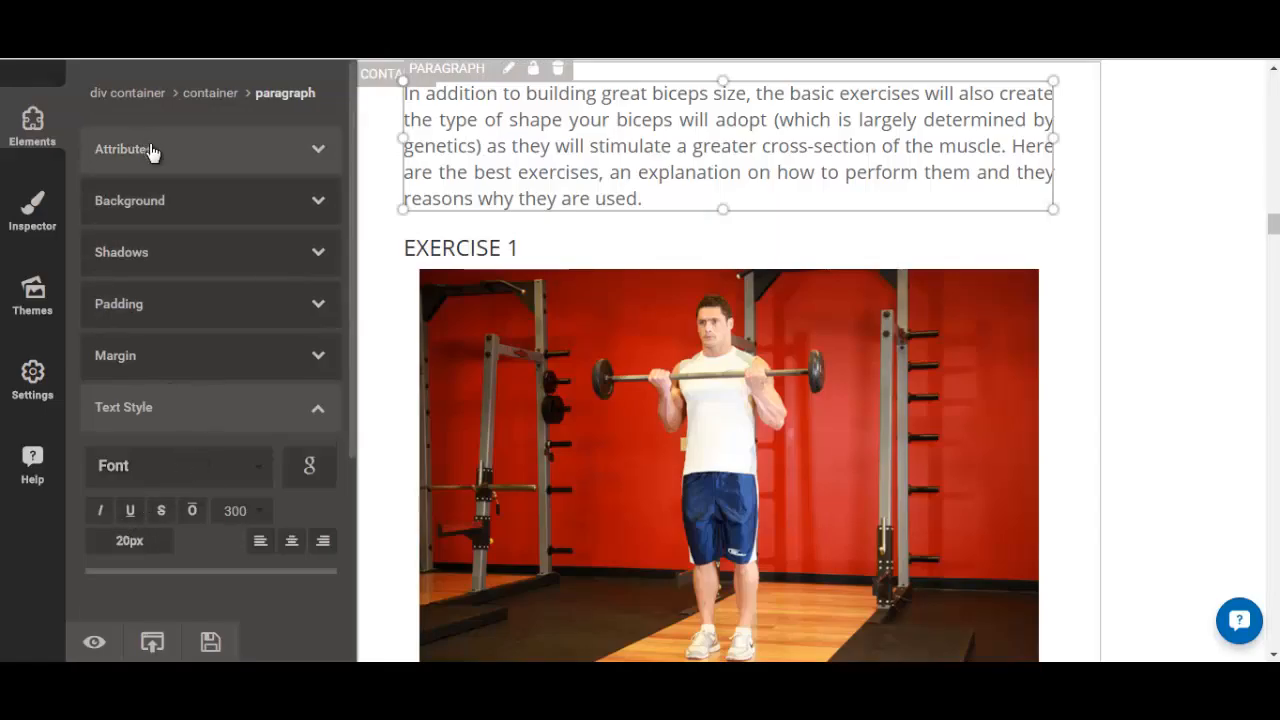
{"action": "left_click", "coordinate": [247, 162]}
{"action": "left_click", "coordinate": [246, 158]}
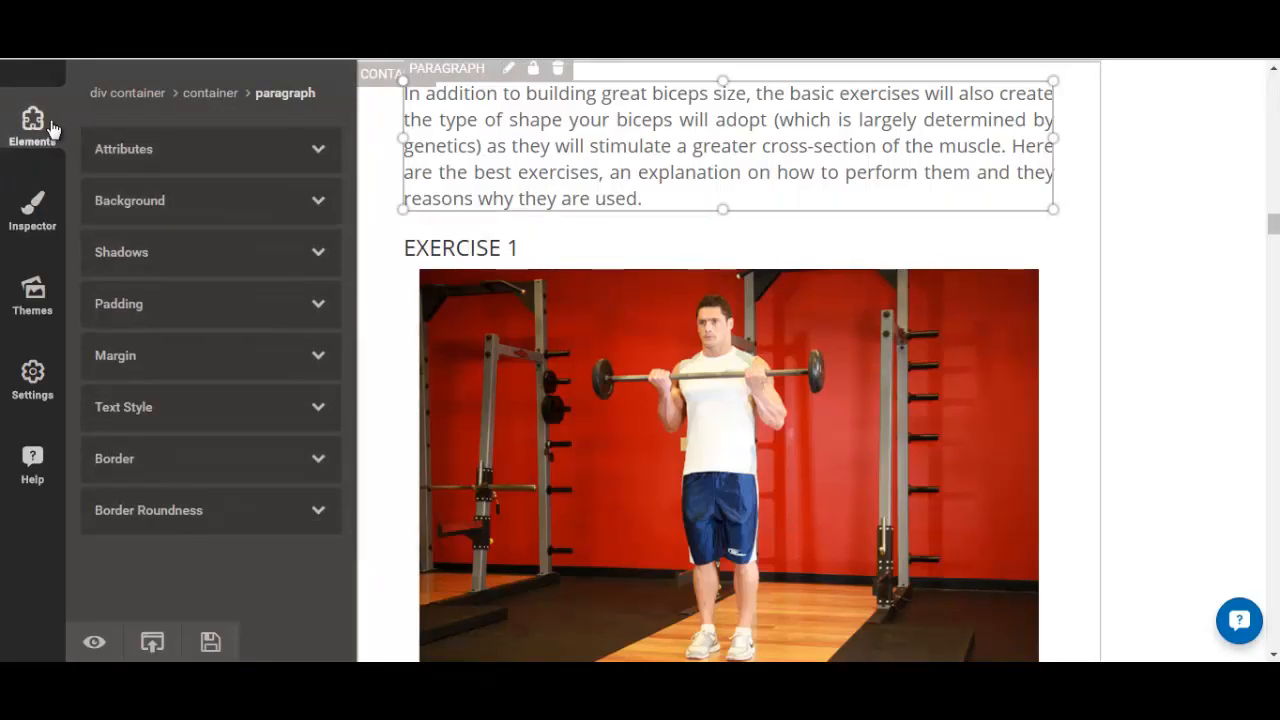
- Insert a Call to Action component beneath the page header, directly above the "To Perform" section
{"action": "left_click", "coordinate": [40, 126]}
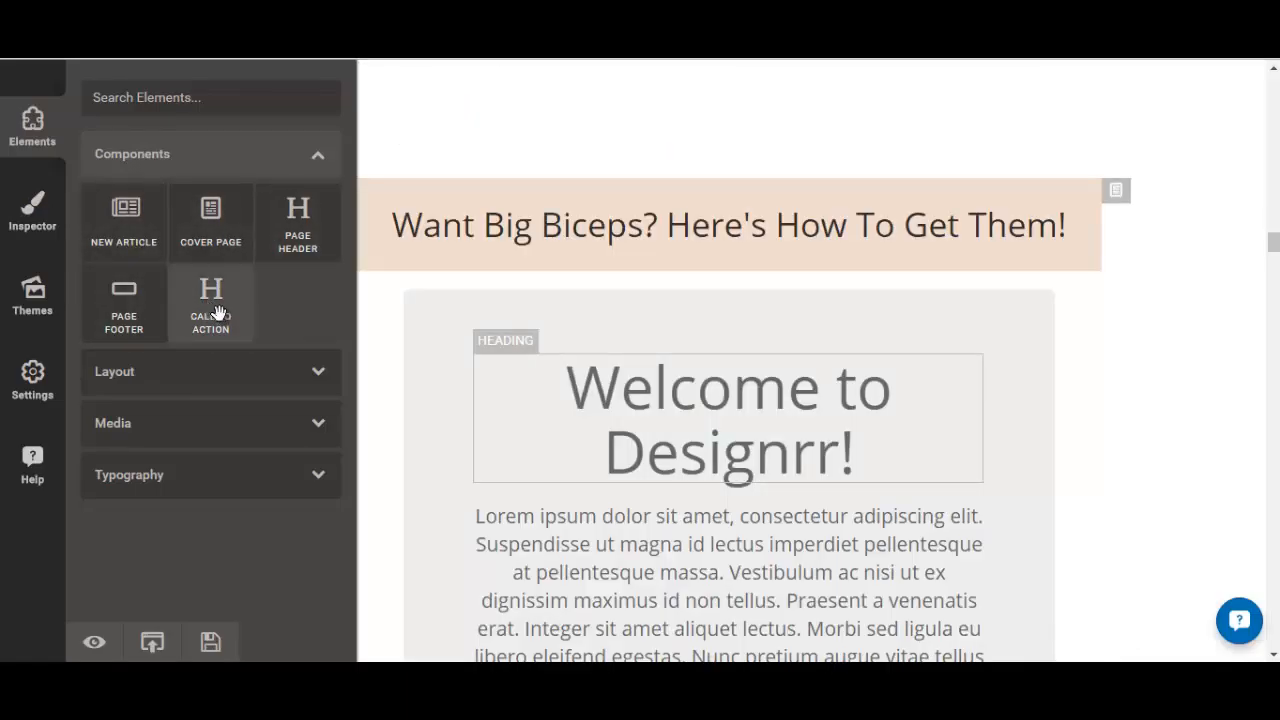
{"action": "scroll", "coordinate": [564, 342], "scroll_direction": "down", "scroll_amount": 2}
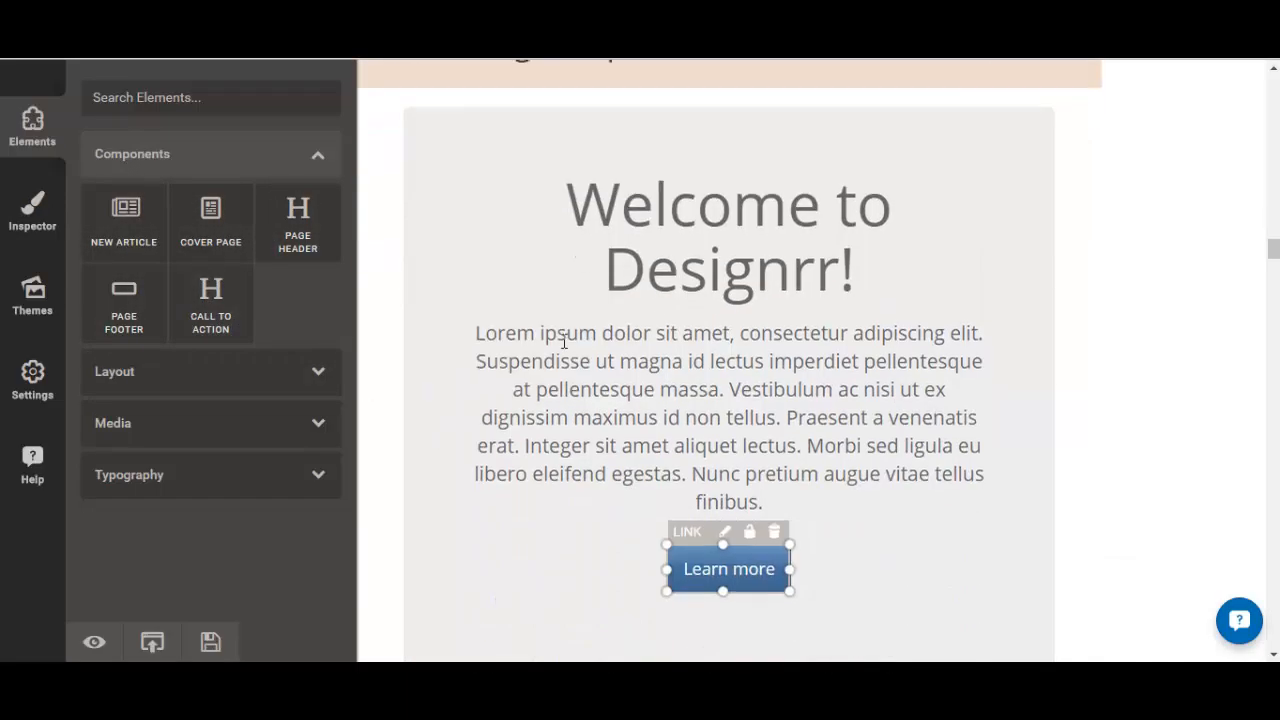
{"action": "scroll", "coordinate": [640, 385], "scroll_direction": "down", "scroll_amount": 1}
{"action": "scroll", "coordinate": [733, 160], "scroll_direction": "up", "scroll_amount": 1}
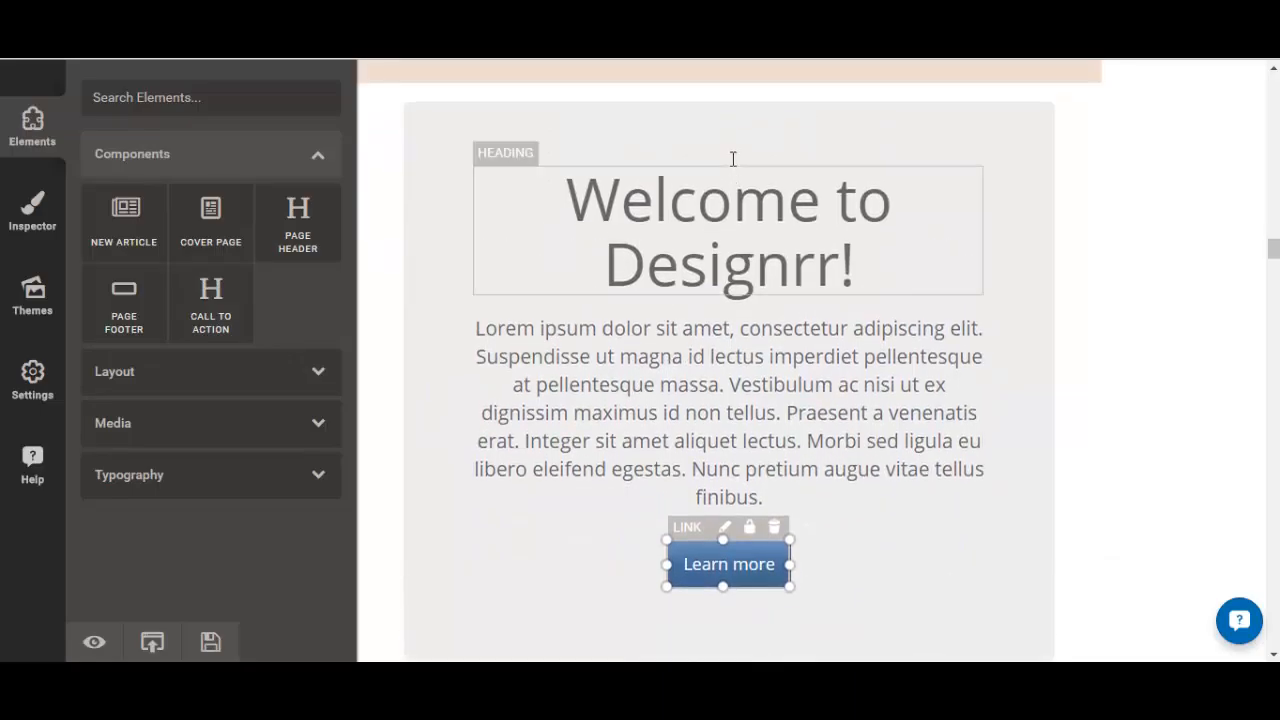
- Try moving the "Learn more" button into the call-to-action heading and undo the move
{"action": "left_click_drag", "start_coordinate": [721, 211], "coordinate": [790, 212]}
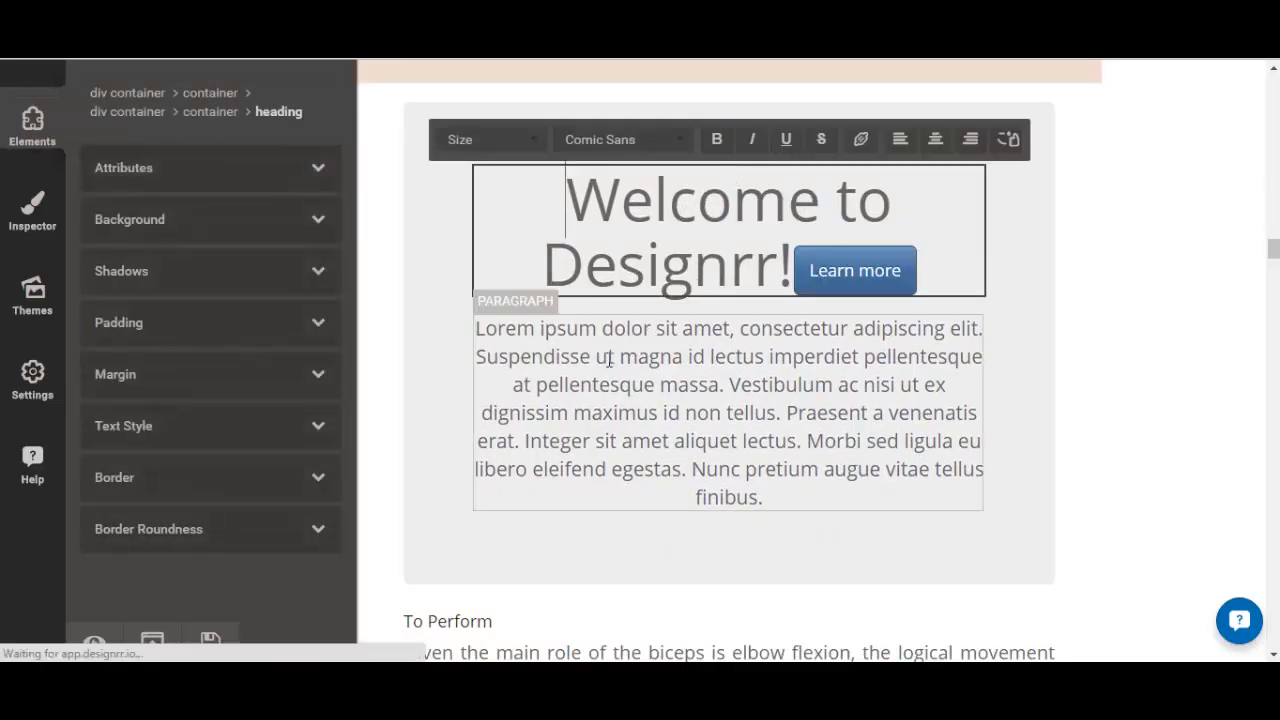
{"action": "left_click", "coordinate": [609, 360]}
{"action": "left_click", "coordinate": [609, 360]}
{"action": "scroll", "coordinate": [606, 397], "scroll_direction": "down", "scroll_amount": 3}
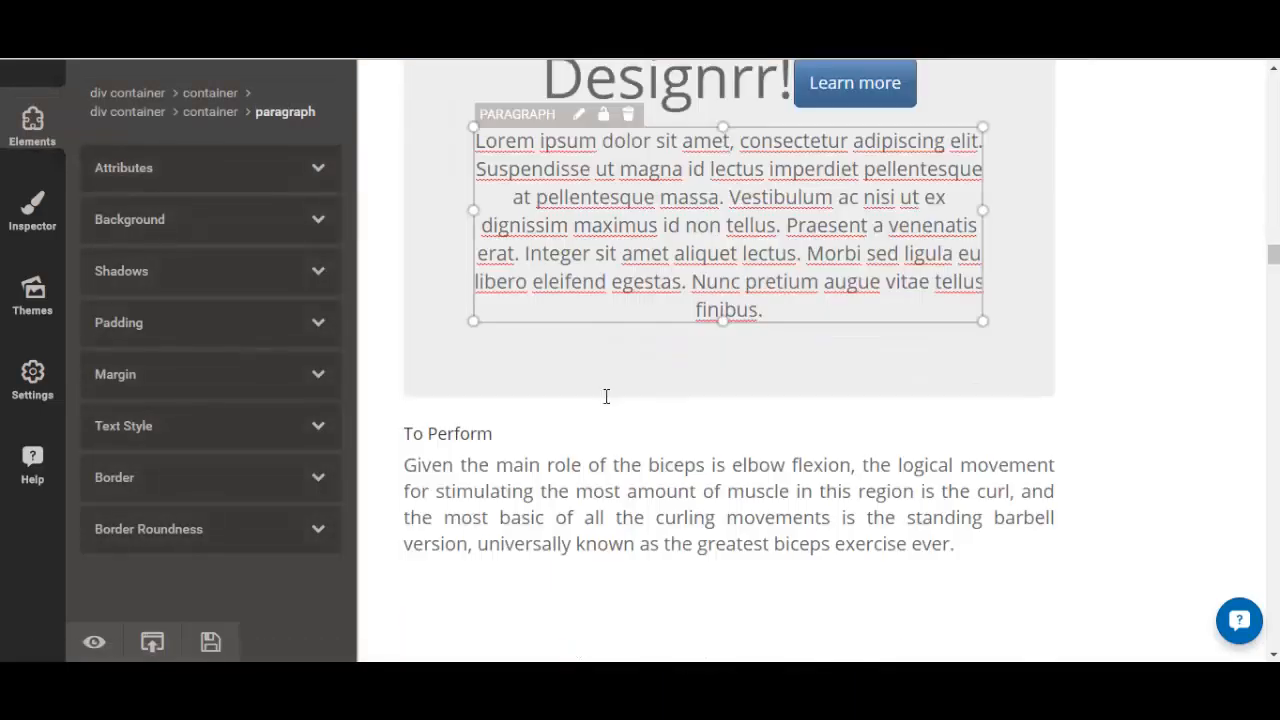
{"action": "left_click", "coordinate": [1154, 231]}
{"action": "left_click", "coordinate": [809, 243]}
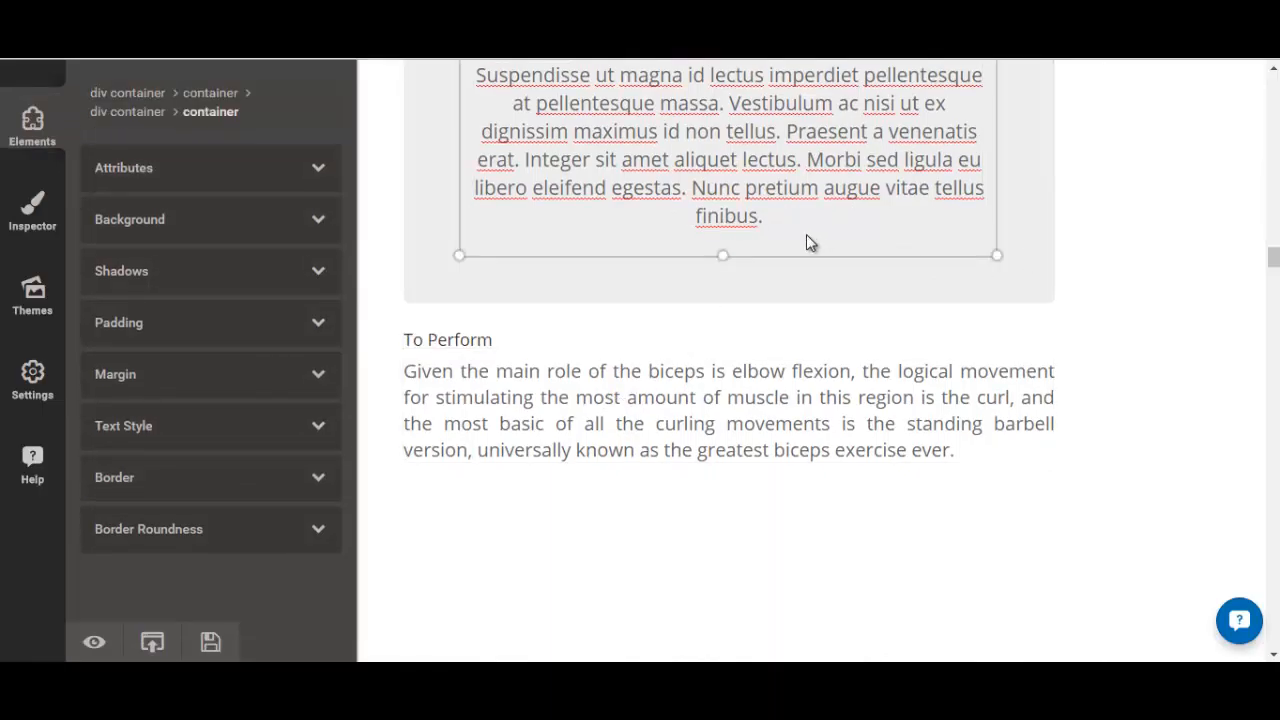
{"action": "scroll", "coordinate": [771, 256], "scroll_direction": "up", "scroll_amount": 2}
{"action": "key", "text": "ctrl+z"}
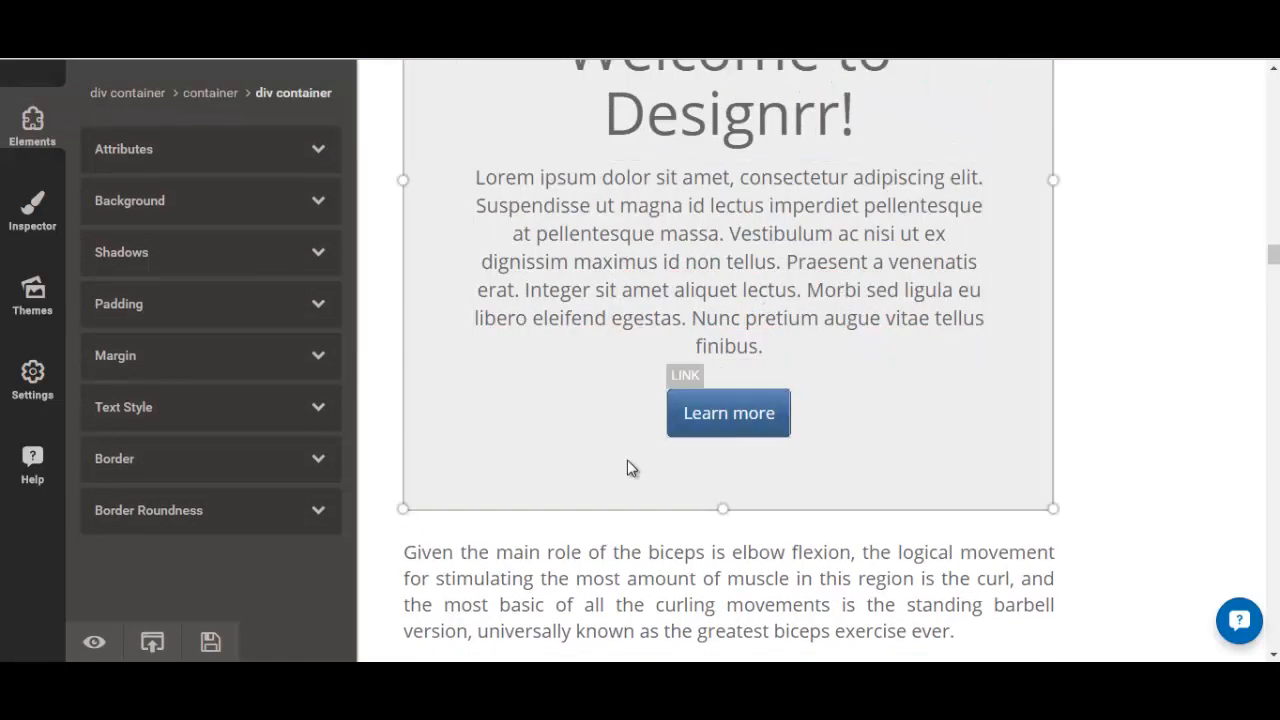
- Review the "Learn more" button's link types: webpage URL, page, download and email address
{"action": "left_click", "coordinate": [712, 420]}
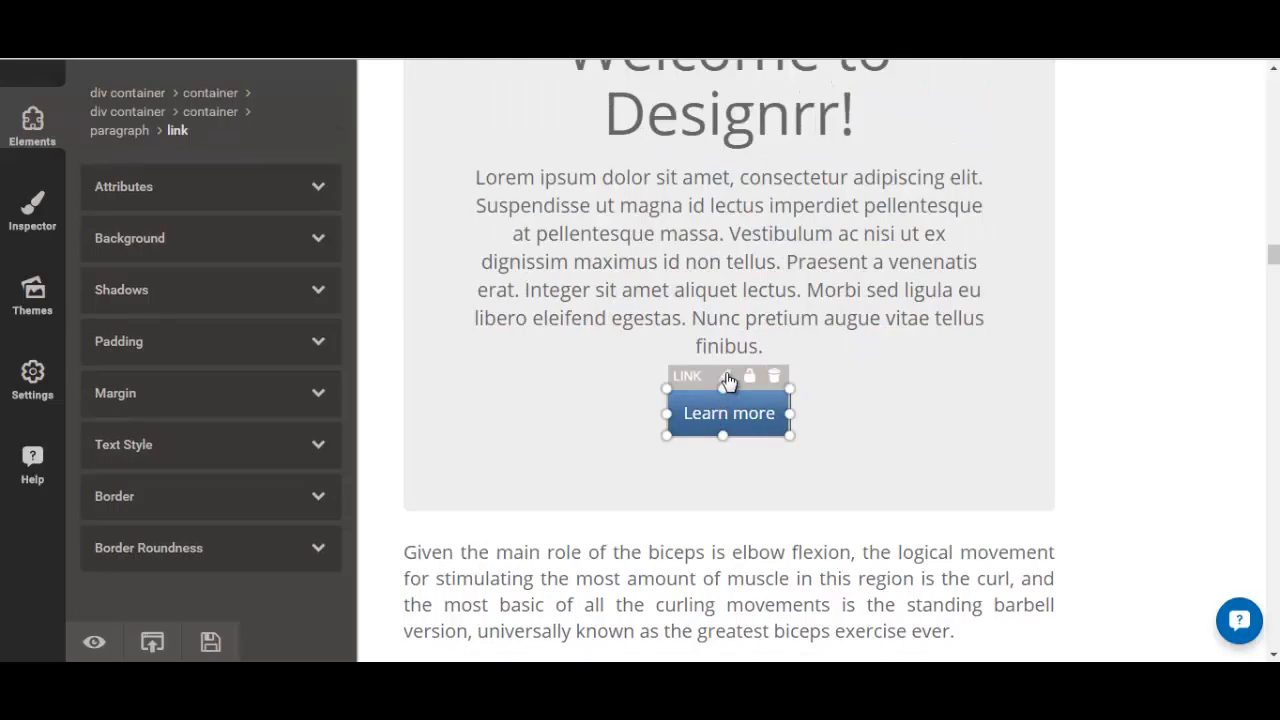
{"action": "left_click", "coordinate": [725, 375]}
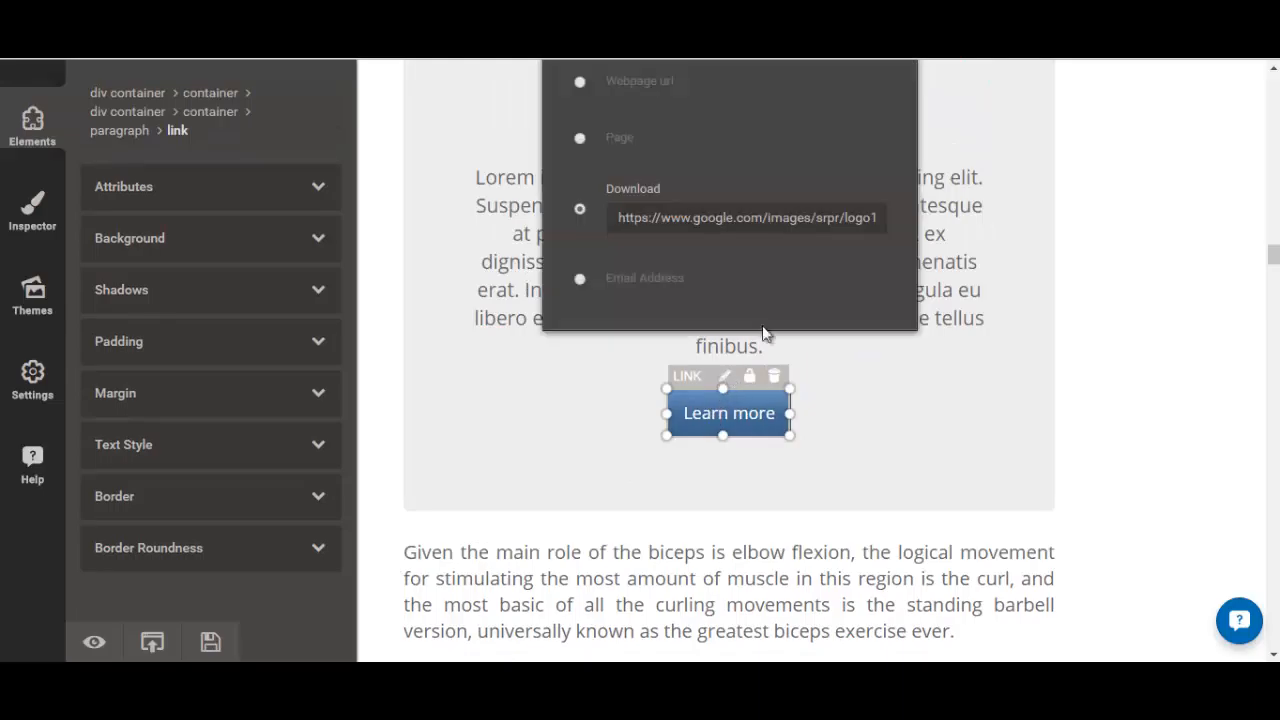
{"action": "left_click", "coordinate": [579, 84]}
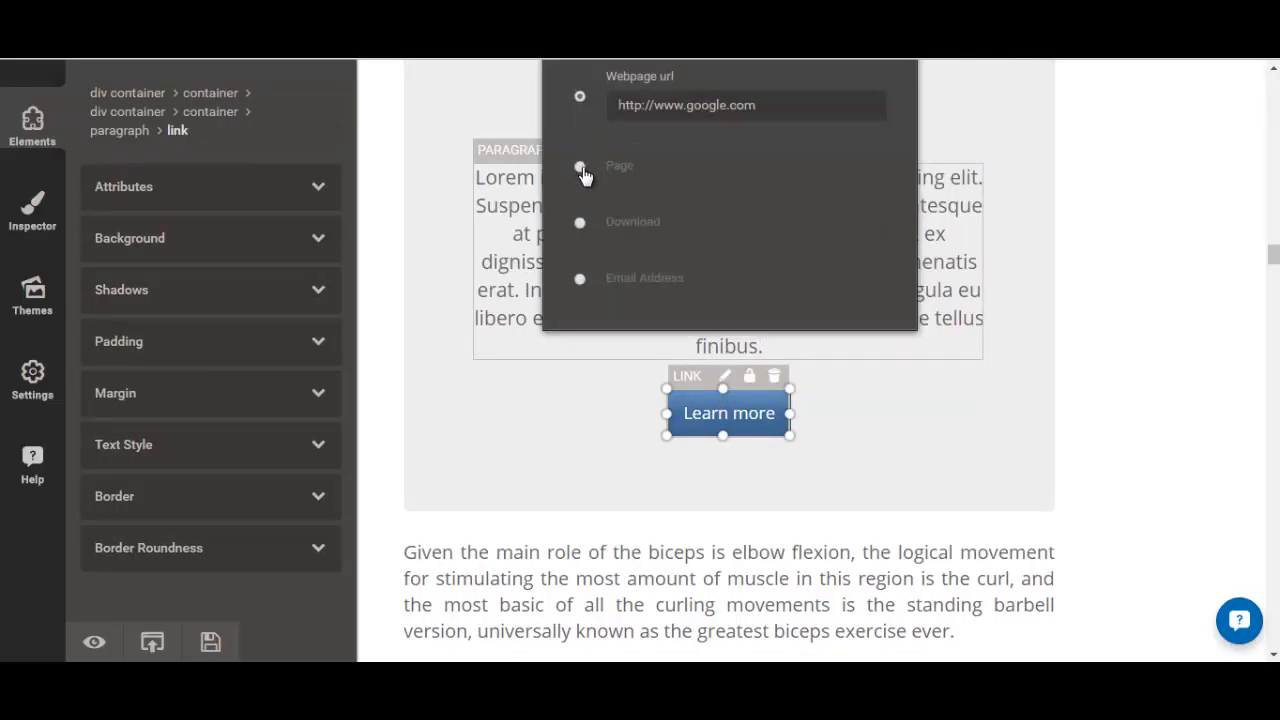
{"action": "left_click", "coordinate": [580, 168]}
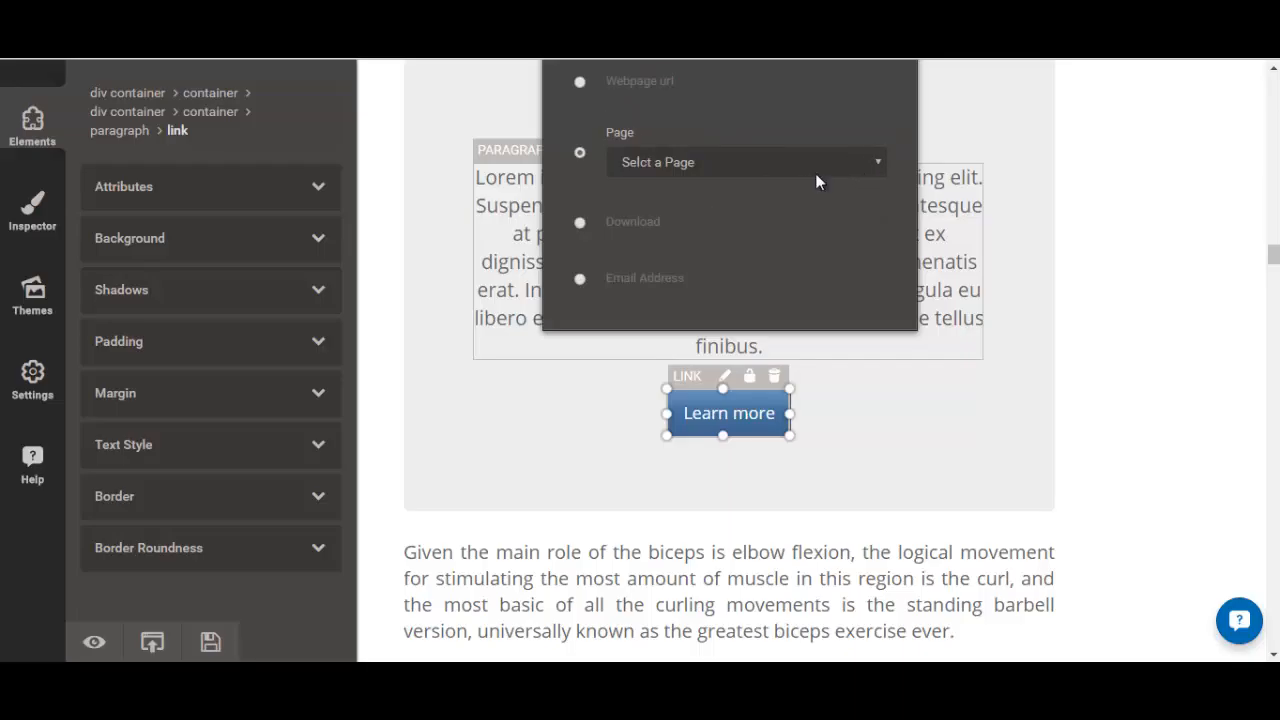
{"action": "left_click", "coordinate": [581, 224]}
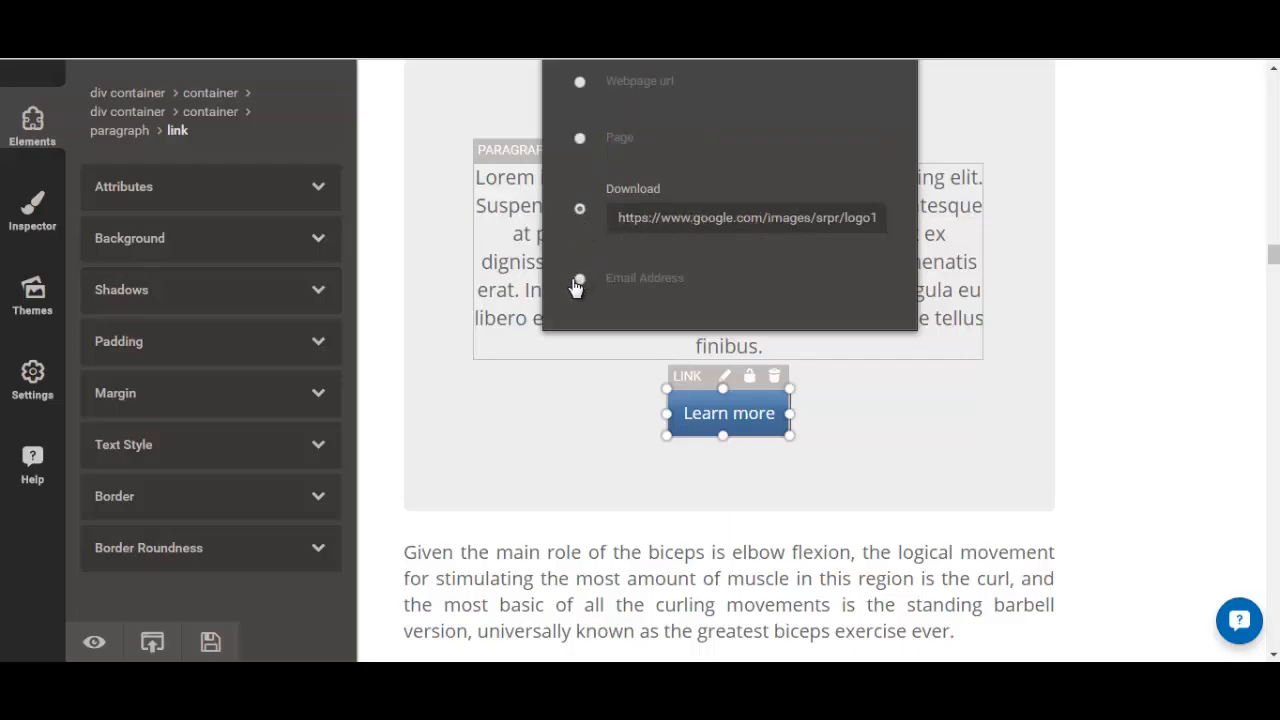
{"action": "left_click", "coordinate": [579, 280]}
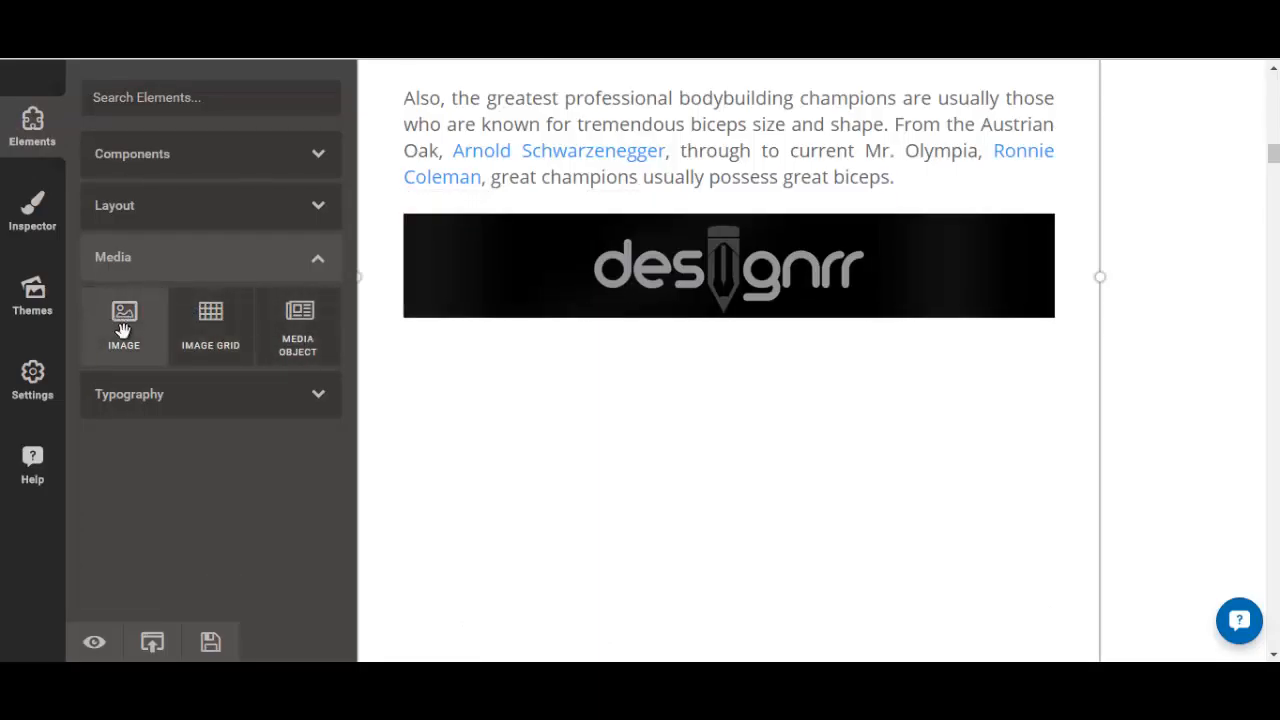
- Insert another image placeholder below the first one in the article's introduction and browse its background image textures
{"action": "left_click_drag", "start_coordinate": [129, 338], "coordinate": [546, 376]}
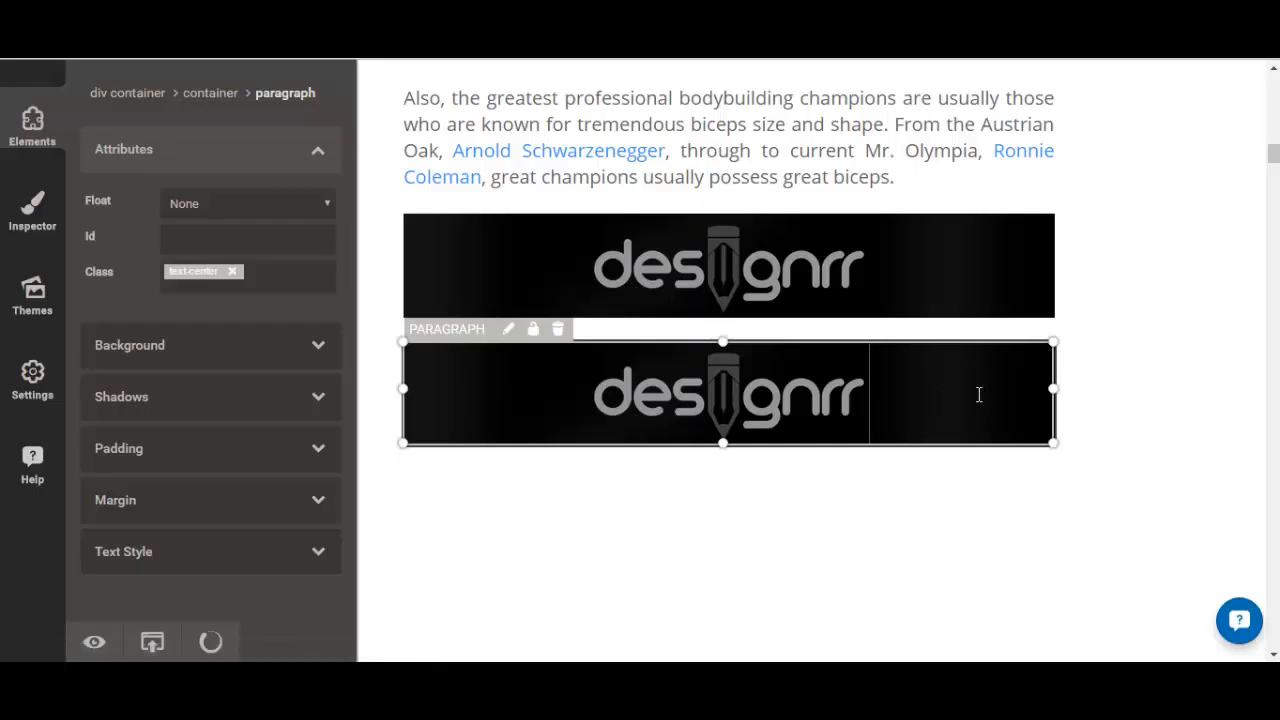
{"action": "left_click", "coordinate": [195, 347]}
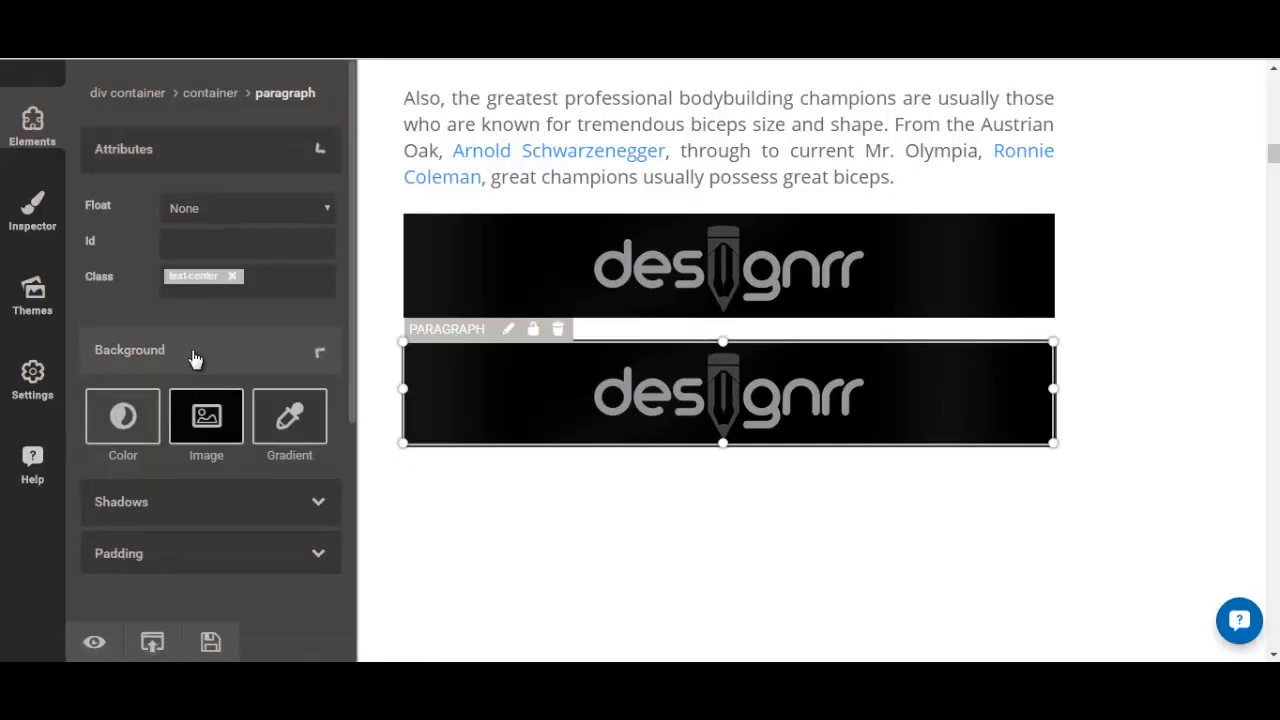
{"action": "left_click", "coordinate": [233, 275]}
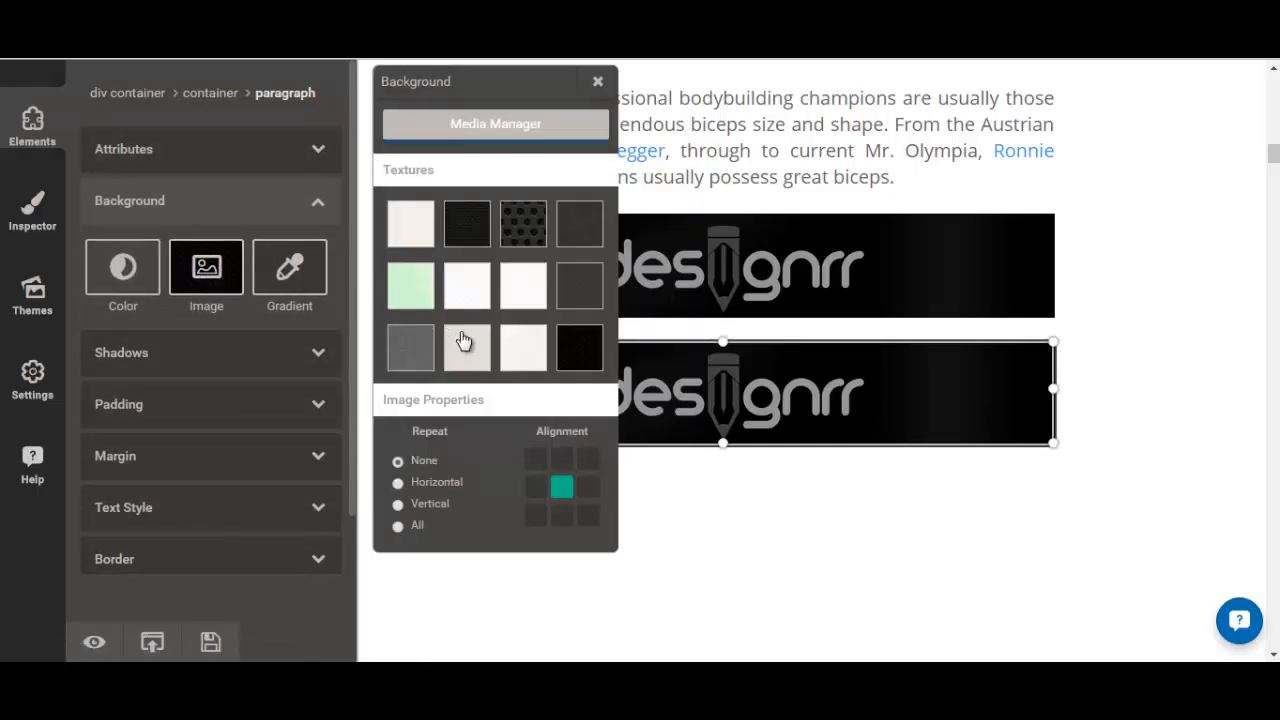
{"action": "left_click", "coordinate": [515, 350]}
{"action": "left_click", "coordinate": [578, 360]}
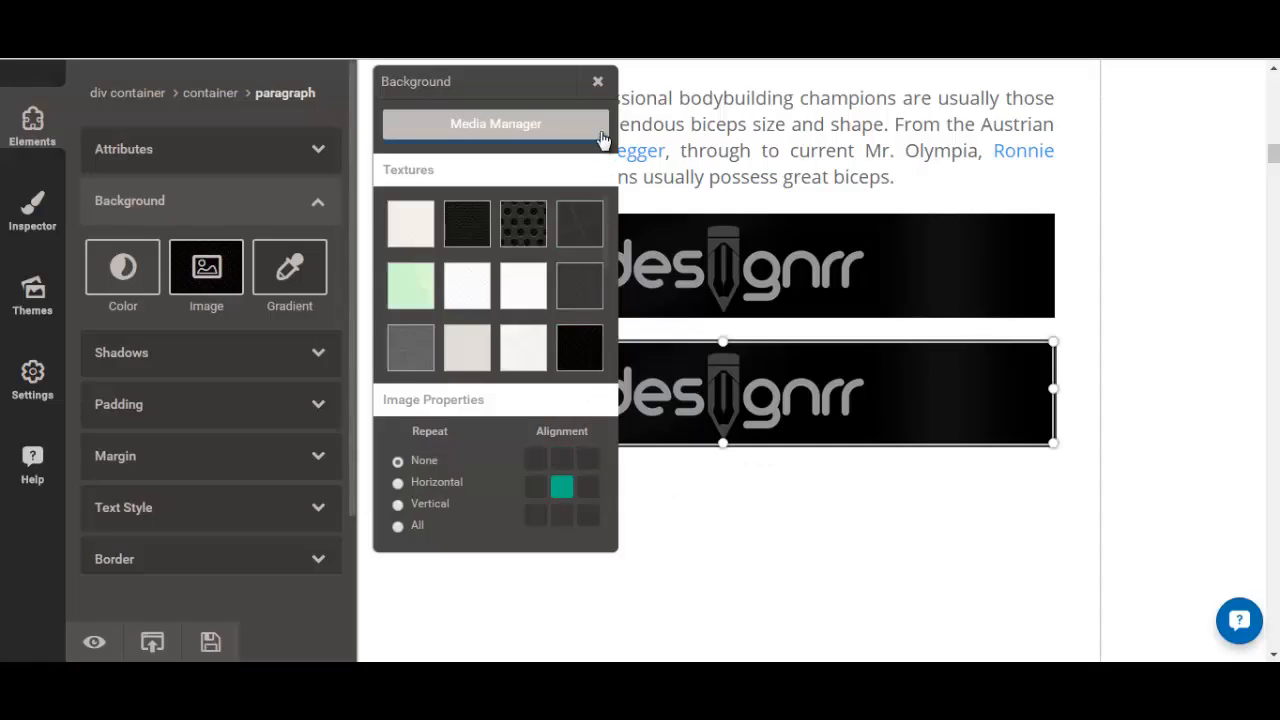
{"action": "left_click", "coordinate": [597, 84]}
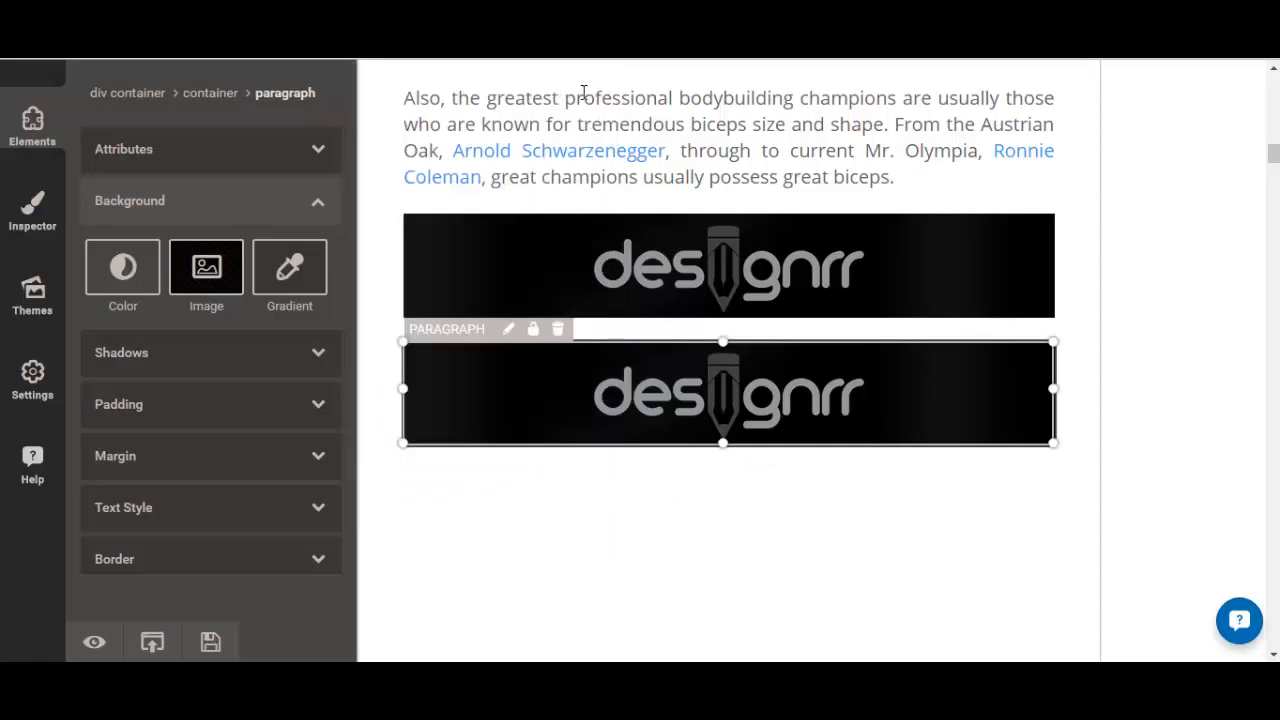
- Open the media manager for the upper placeholder's logo image and browse the "nature" stock photos
{"action": "left_click", "coordinate": [787, 275]}
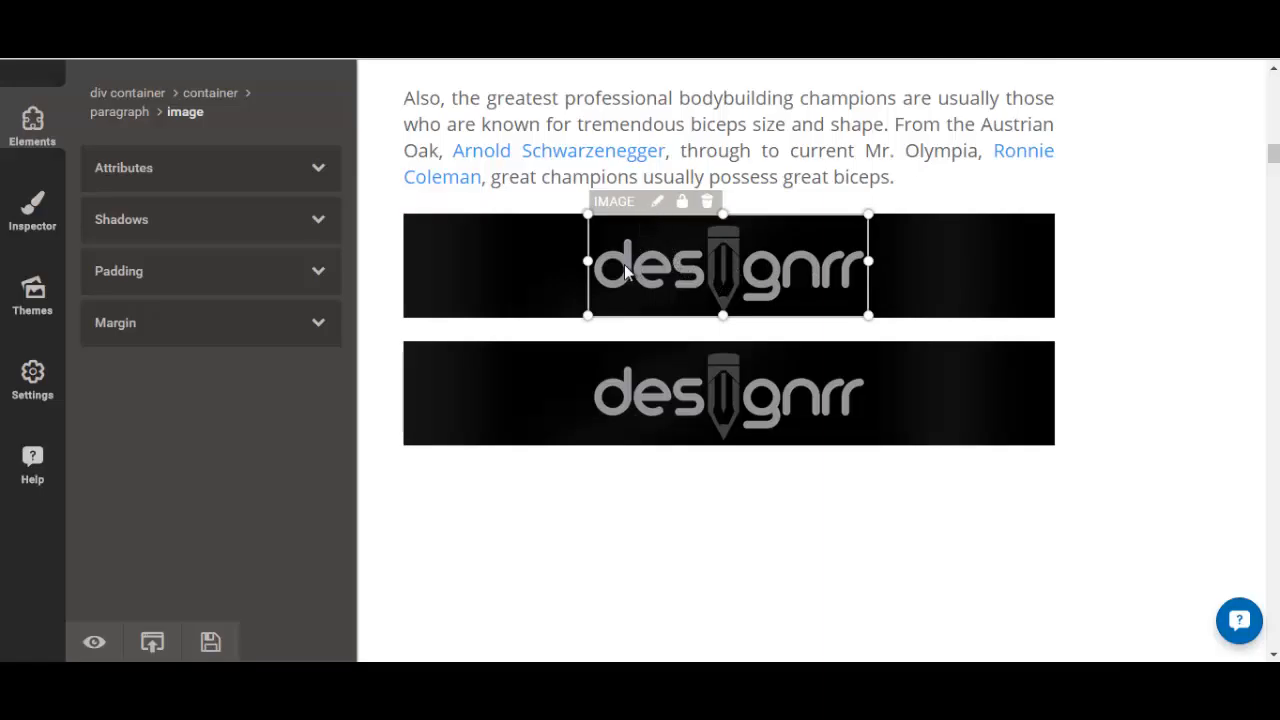
{"action": "left_click", "coordinate": [270, 182]}
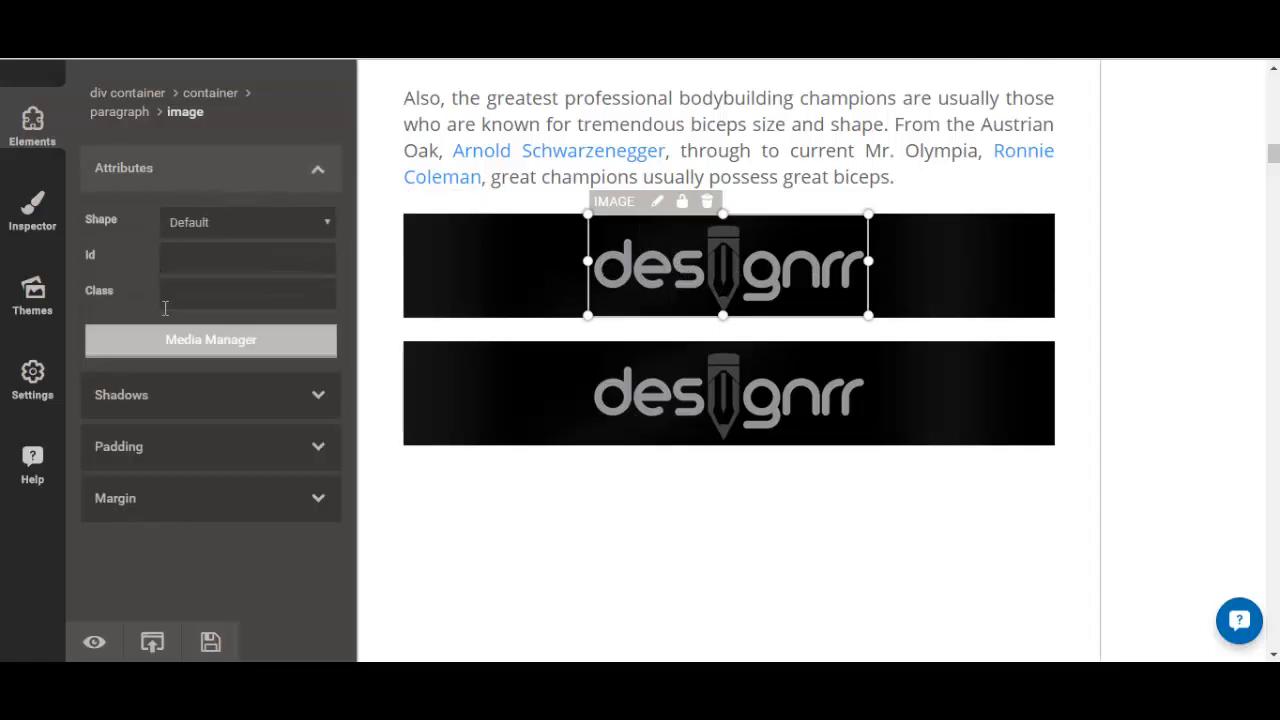
{"action": "left_click", "coordinate": [216, 348]}
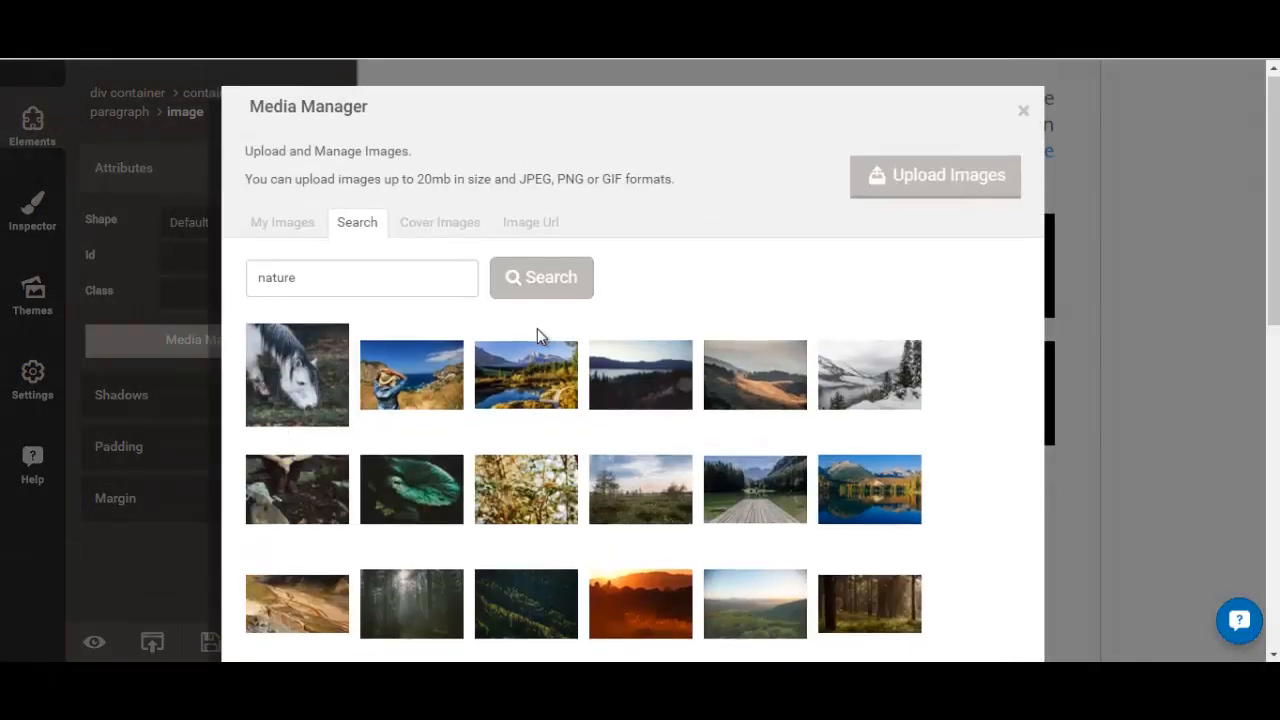
{"action": "scroll", "coordinate": [520, 350], "scroll_direction": "down", "scroll_amount": 6}
{"action": "scroll", "coordinate": [491, 380], "scroll_direction": "up", "scroll_amount": 4}
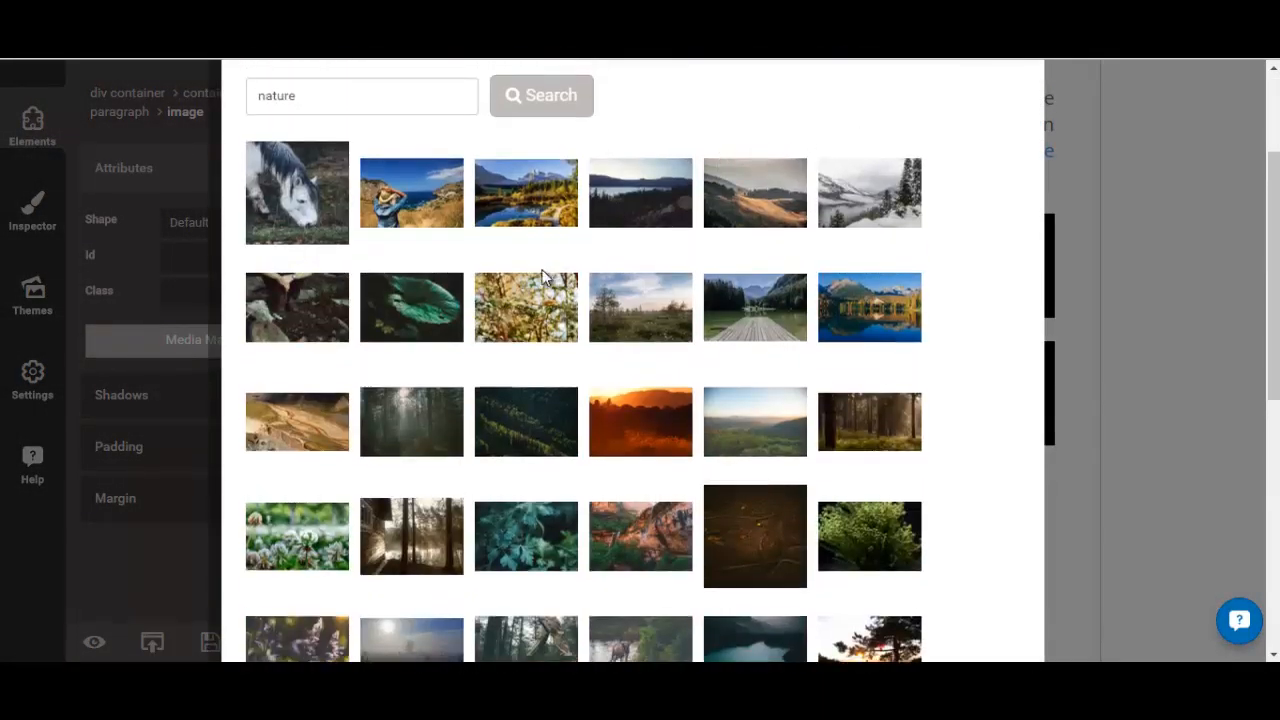
{"action": "scroll", "coordinate": [543, 278], "scroll_direction": "up", "scroll_amount": 2}
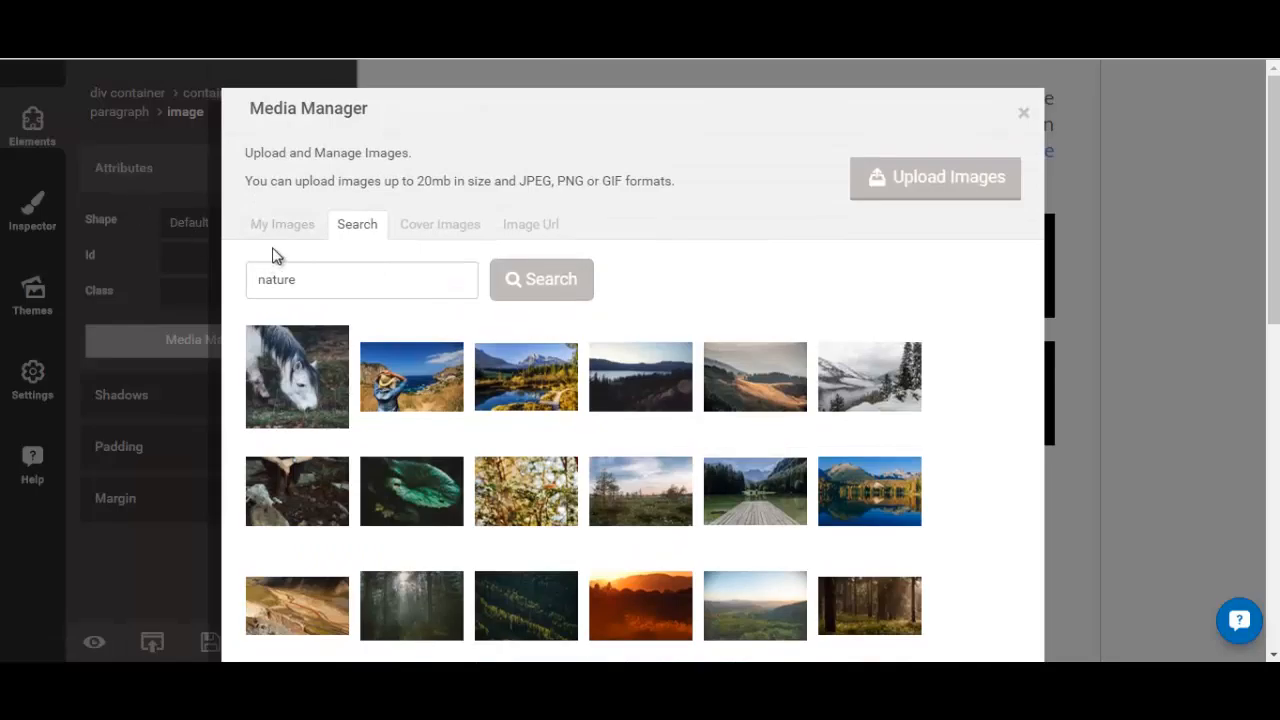
- Review the media manager's image sources: own images, stock search, cover images and image URL, and close it without choosing an image
{"action": "left_click", "coordinate": [285, 228]}
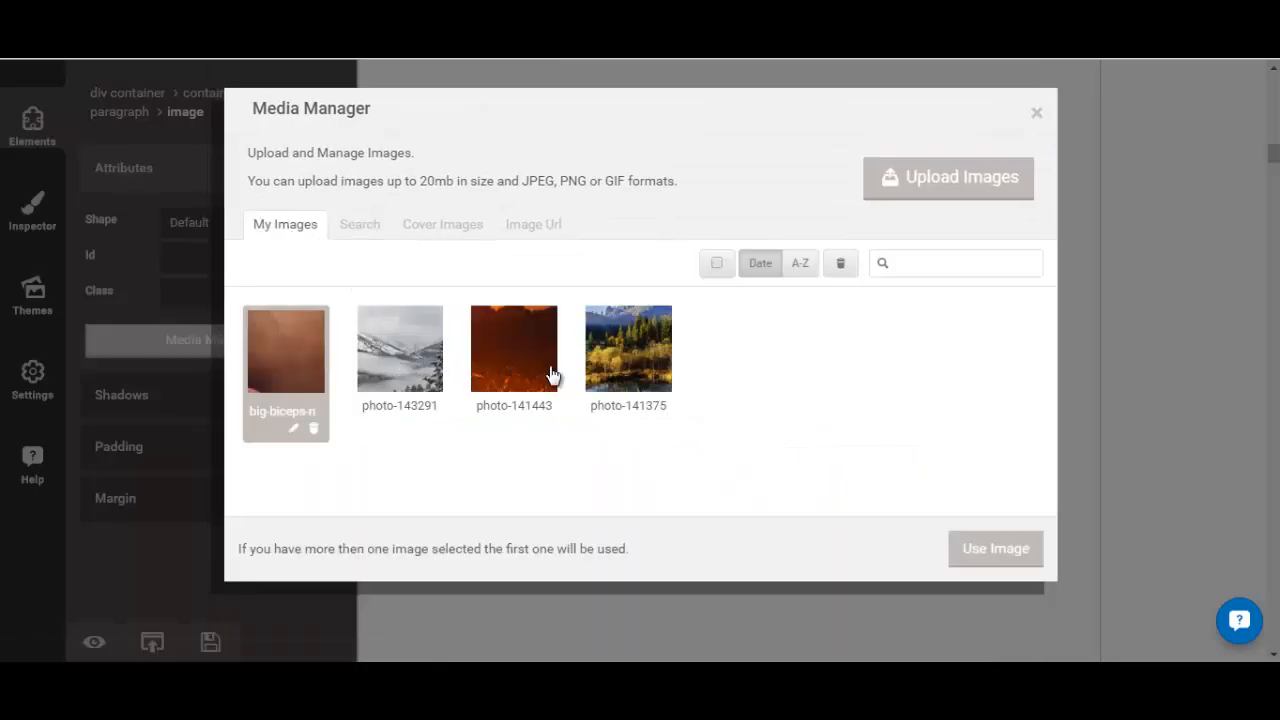
{"action": "left_click", "coordinate": [362, 228]}
{"action": "left_click", "coordinate": [328, 280]}
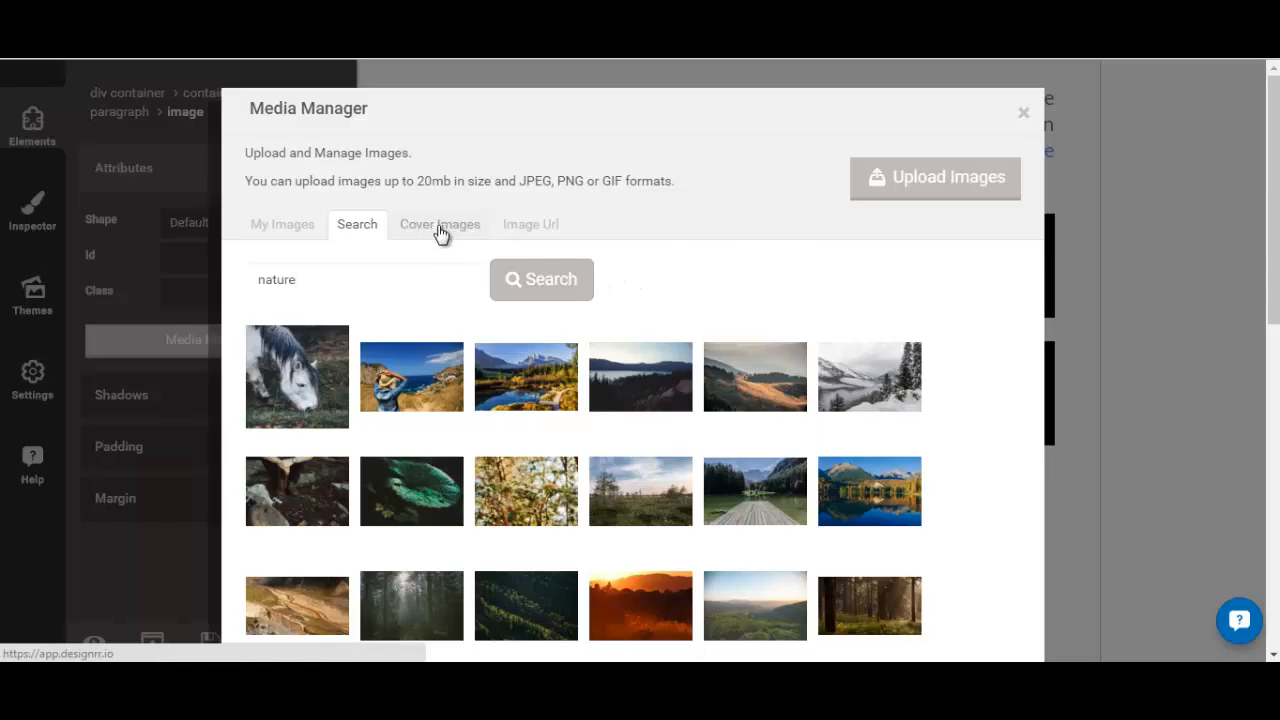
{"action": "scroll", "coordinate": [420, 354], "scroll_direction": "down", "scroll_amount": 3}
{"action": "scroll", "coordinate": [418, 317], "scroll_direction": "up", "scroll_amount": 3}
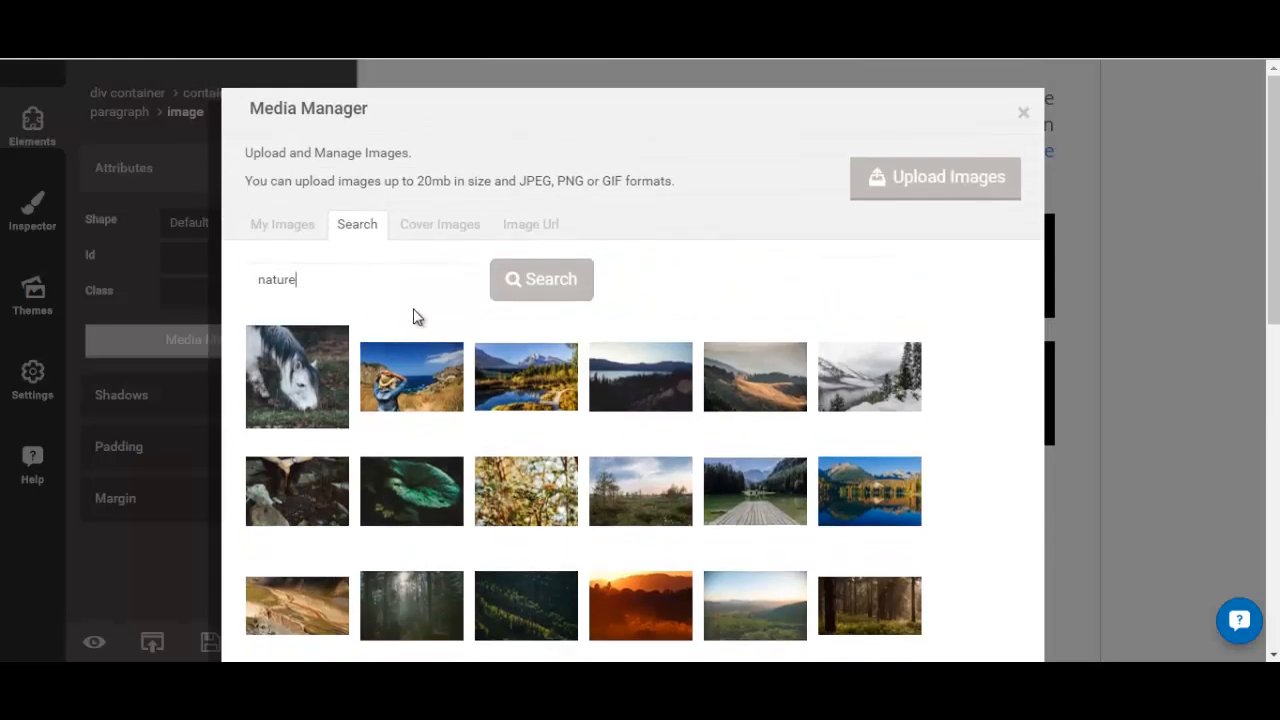
{"action": "left_click", "coordinate": [452, 236]}
{"action": "left_click", "coordinate": [527, 238]}
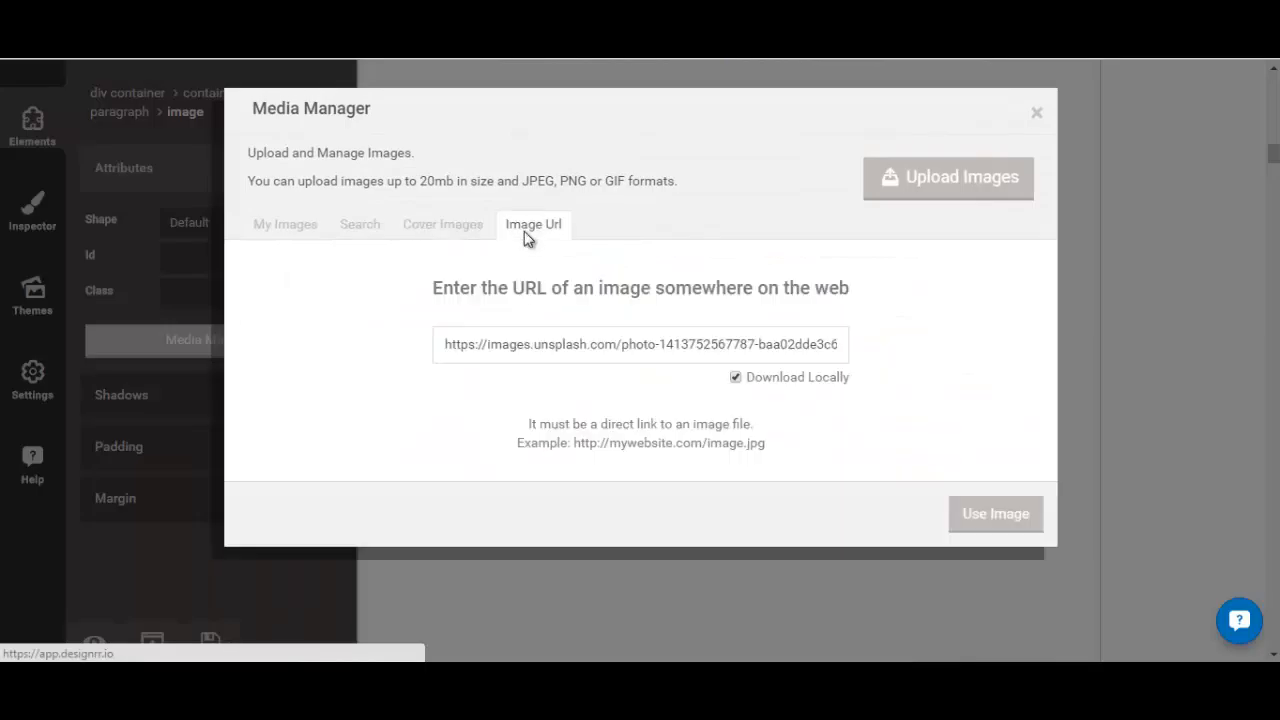
{"action": "left_click", "coordinate": [452, 240]}
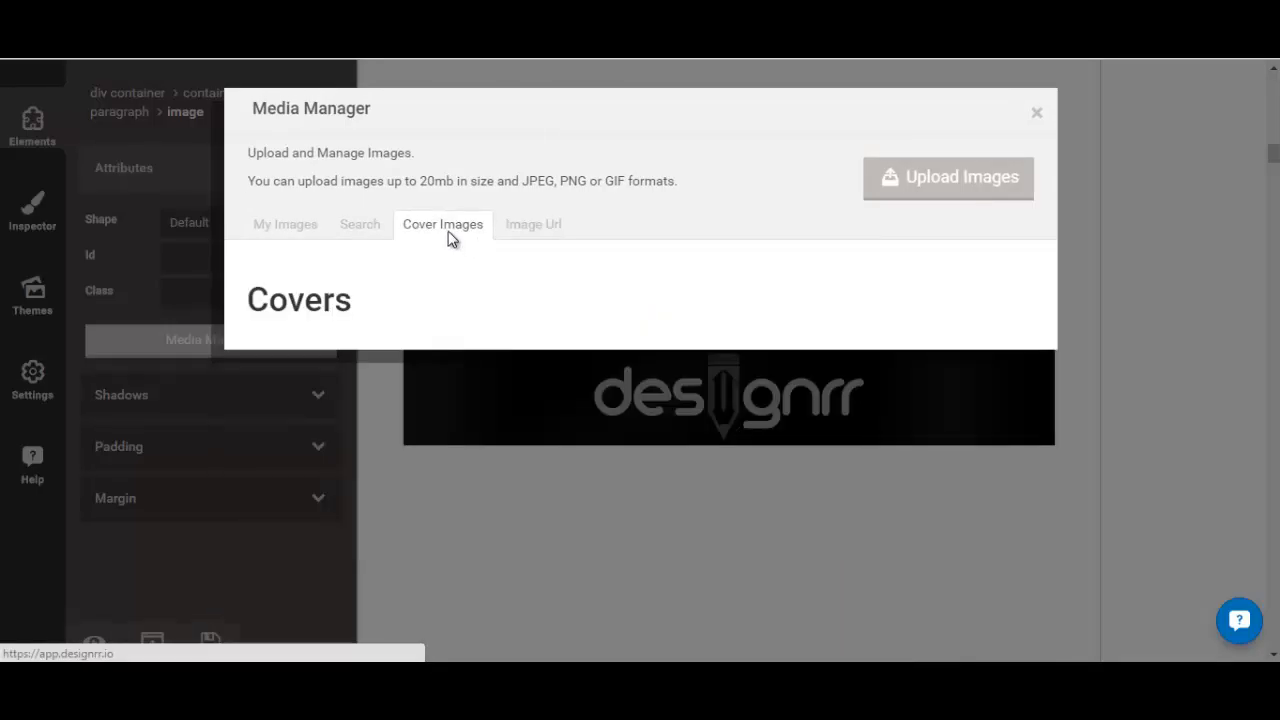
{"action": "left_click", "coordinate": [535, 226]}
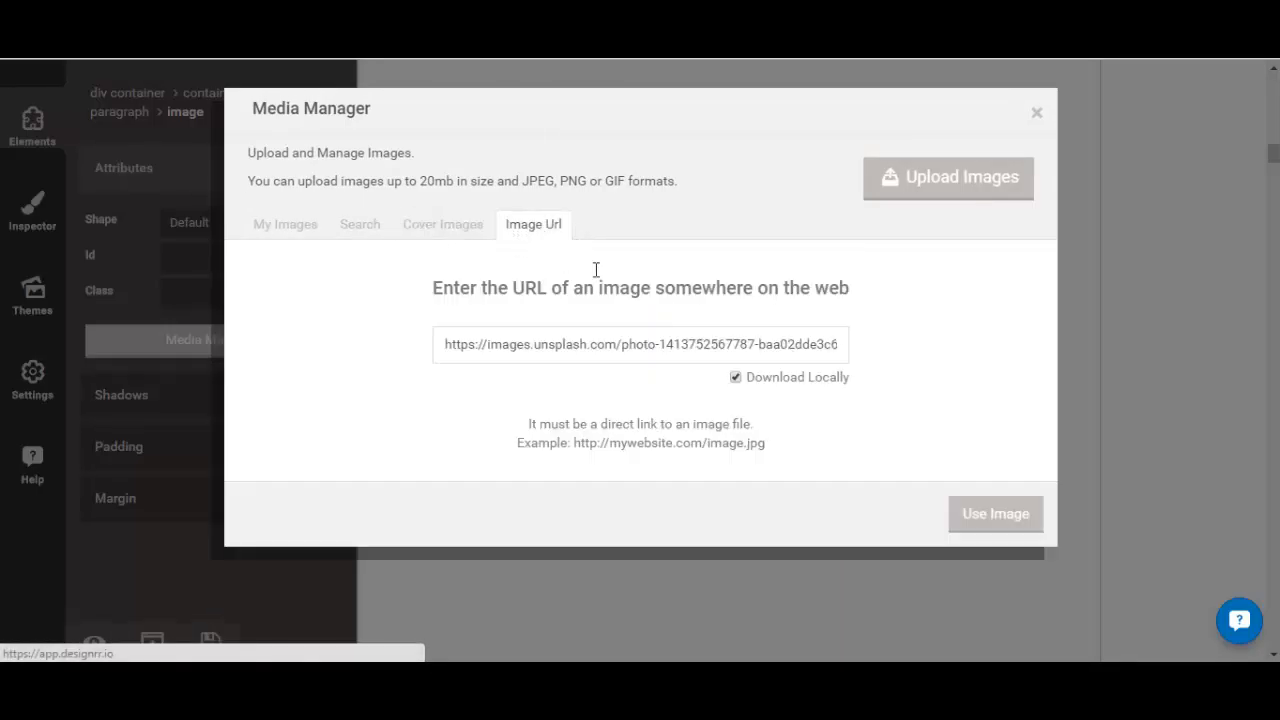
{"action": "left_click", "coordinate": [358, 226]}
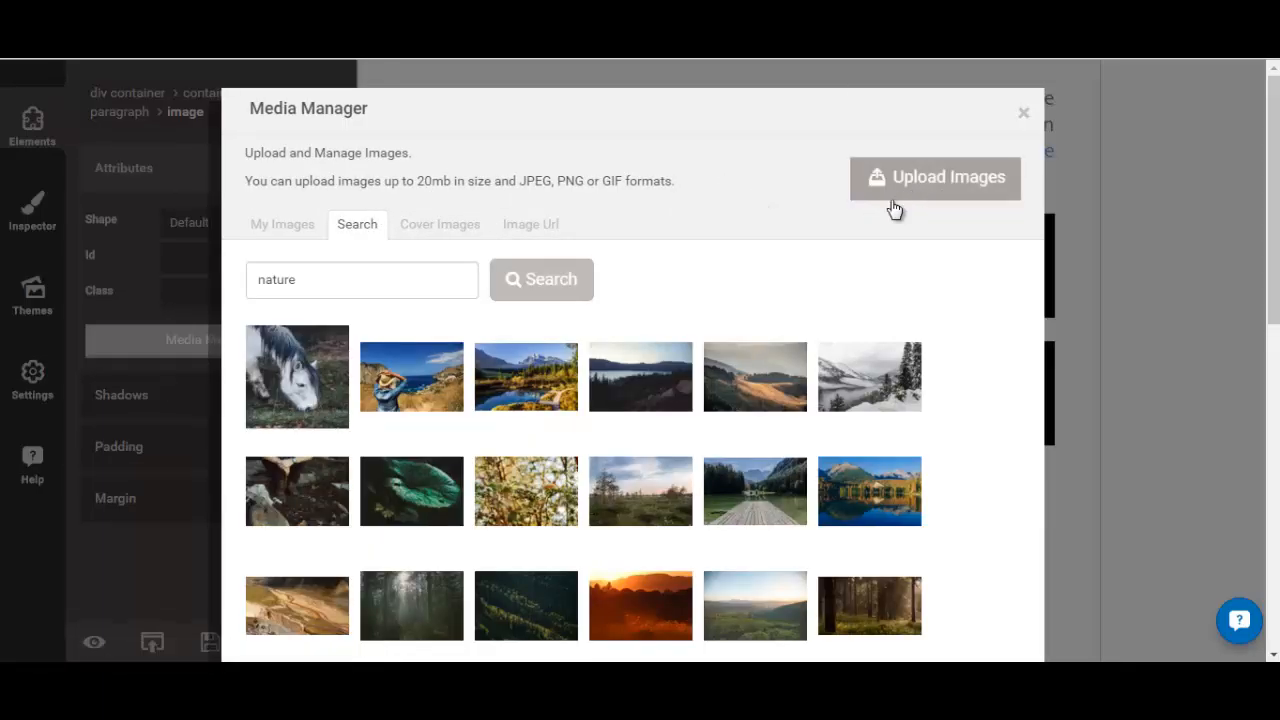
{"action": "left_click", "coordinate": [297, 230]}
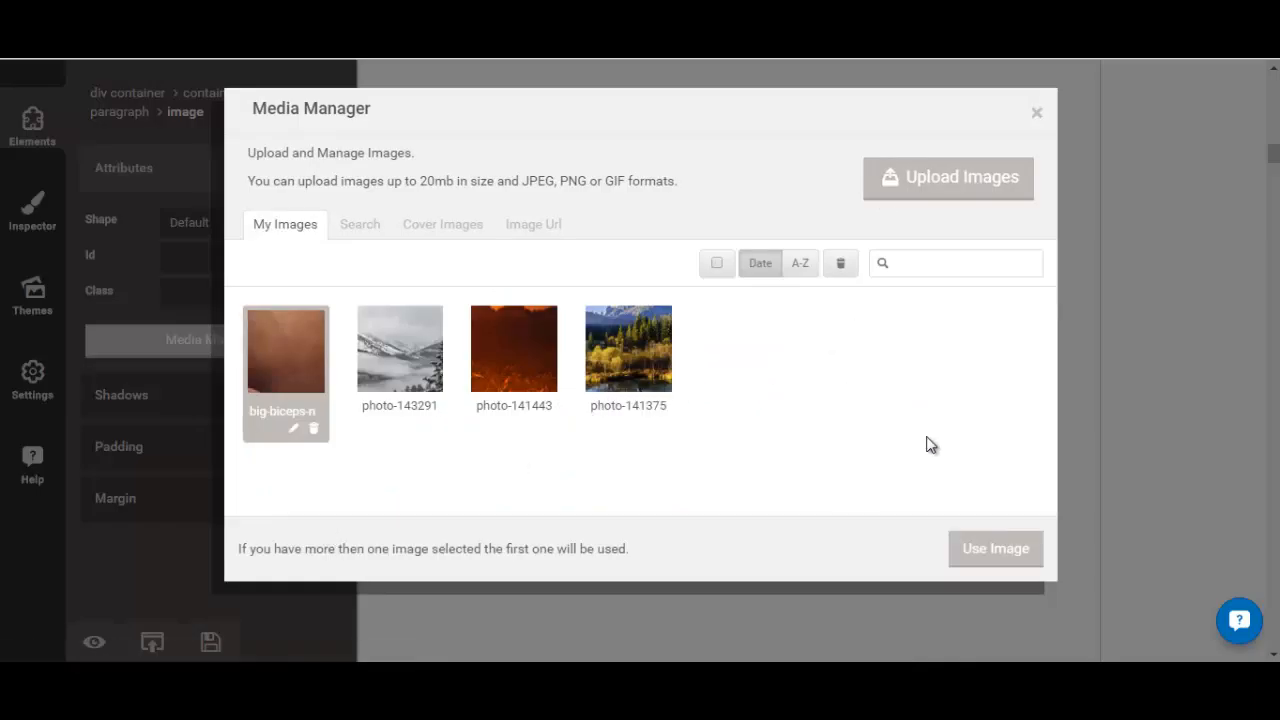
{"action": "left_click", "coordinate": [1037, 114]}
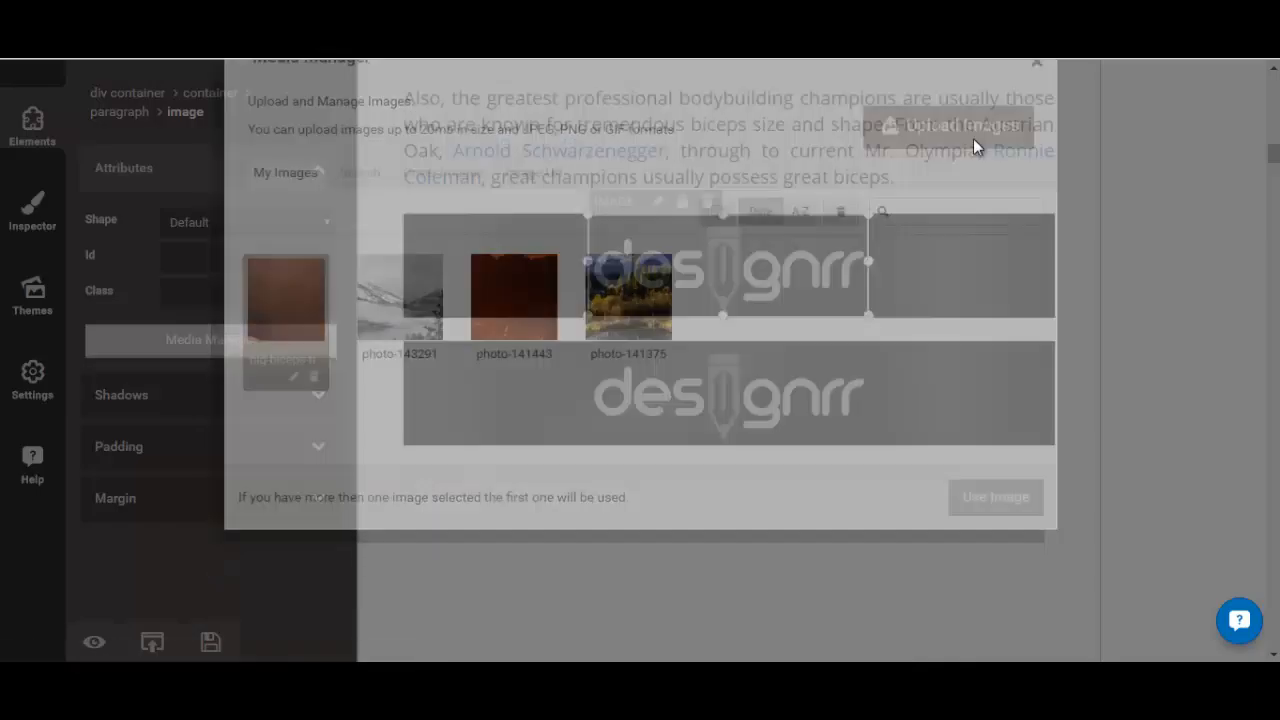
- Insert an image grid below the two image placeholders and fill its first cell with the biceps photo from the uploaded images
{"action": "left_click", "coordinate": [34, 128]}
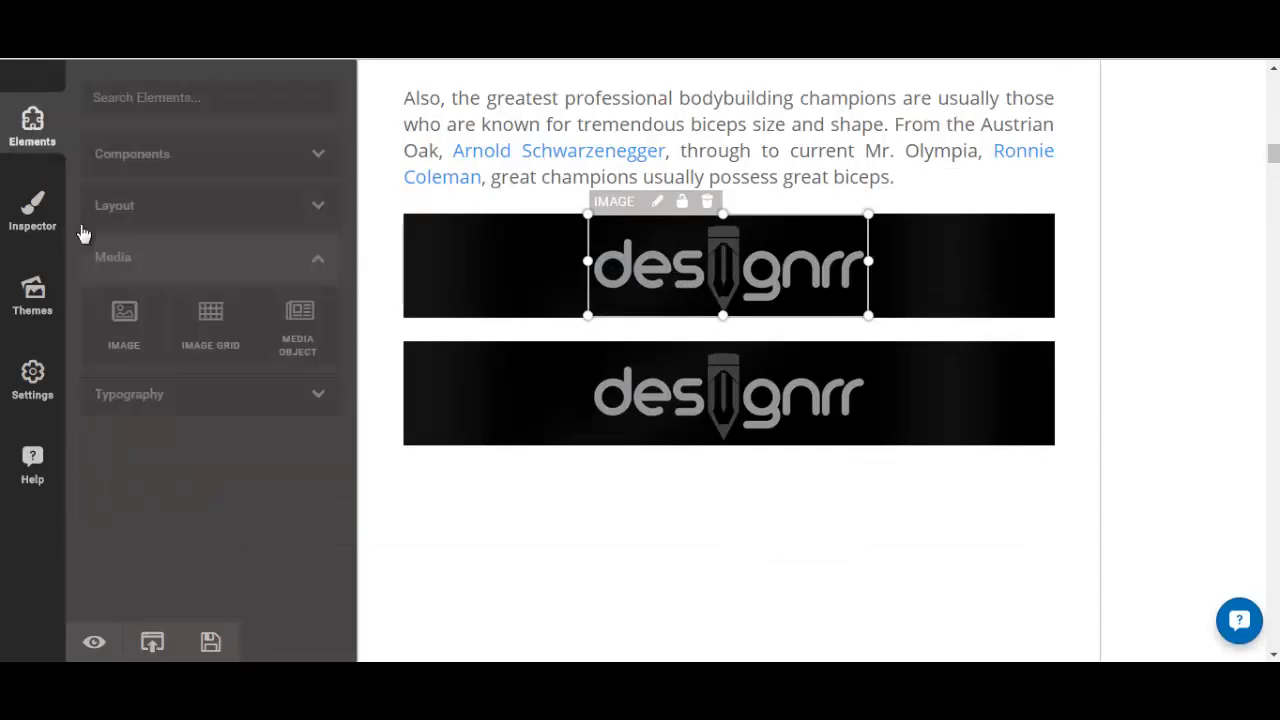
{"action": "left_click_drag", "start_coordinate": [200, 329], "coordinate": [541, 547]}
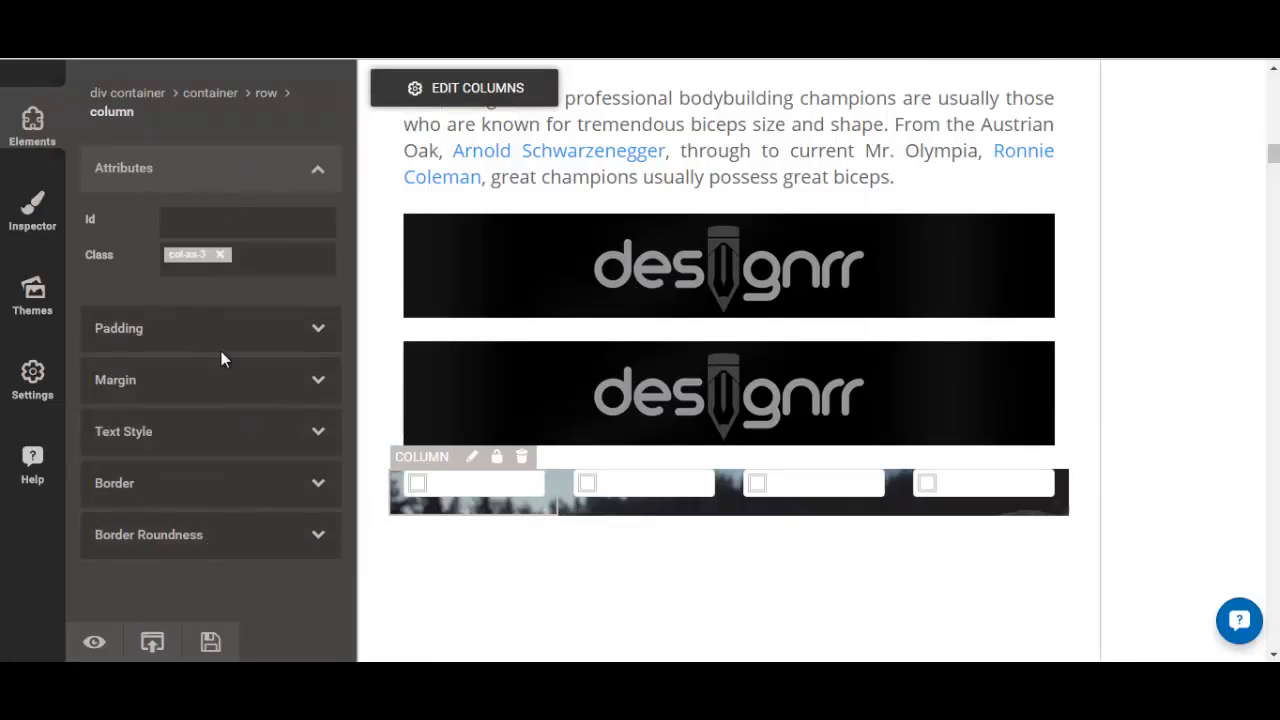
{"action": "left_click", "coordinate": [438, 487]}
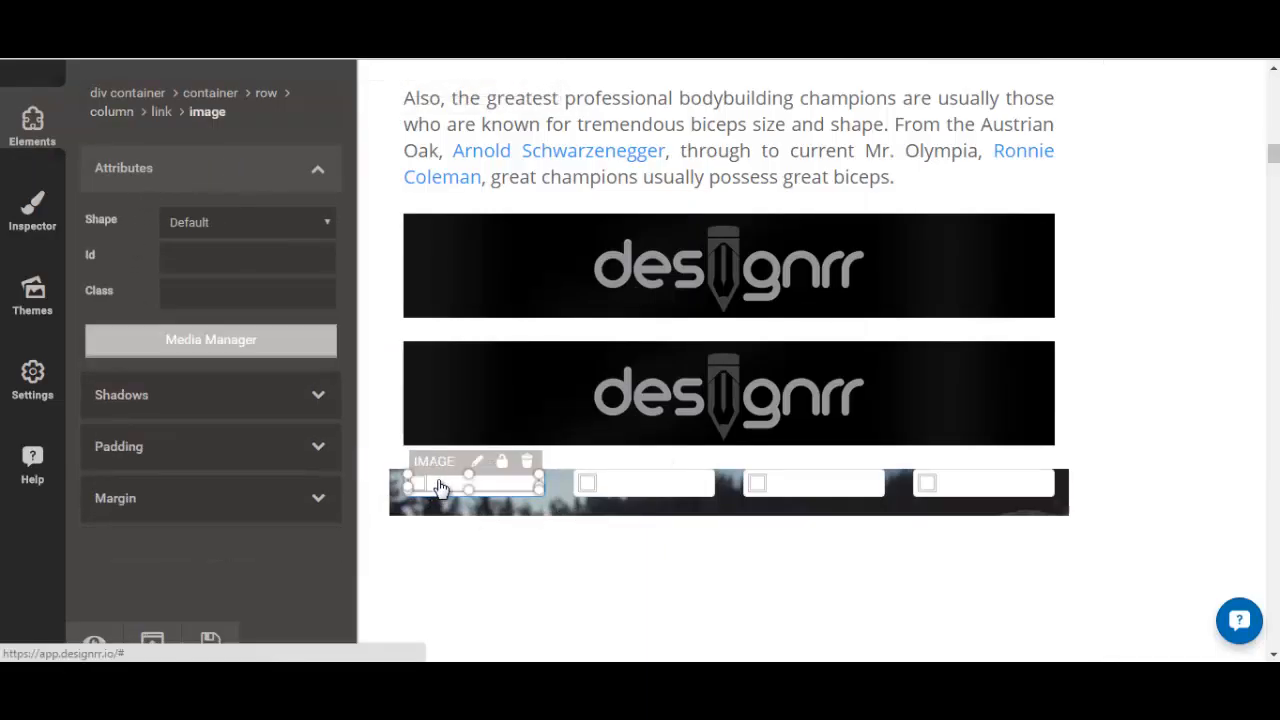
{"action": "left_click", "coordinate": [228, 341]}
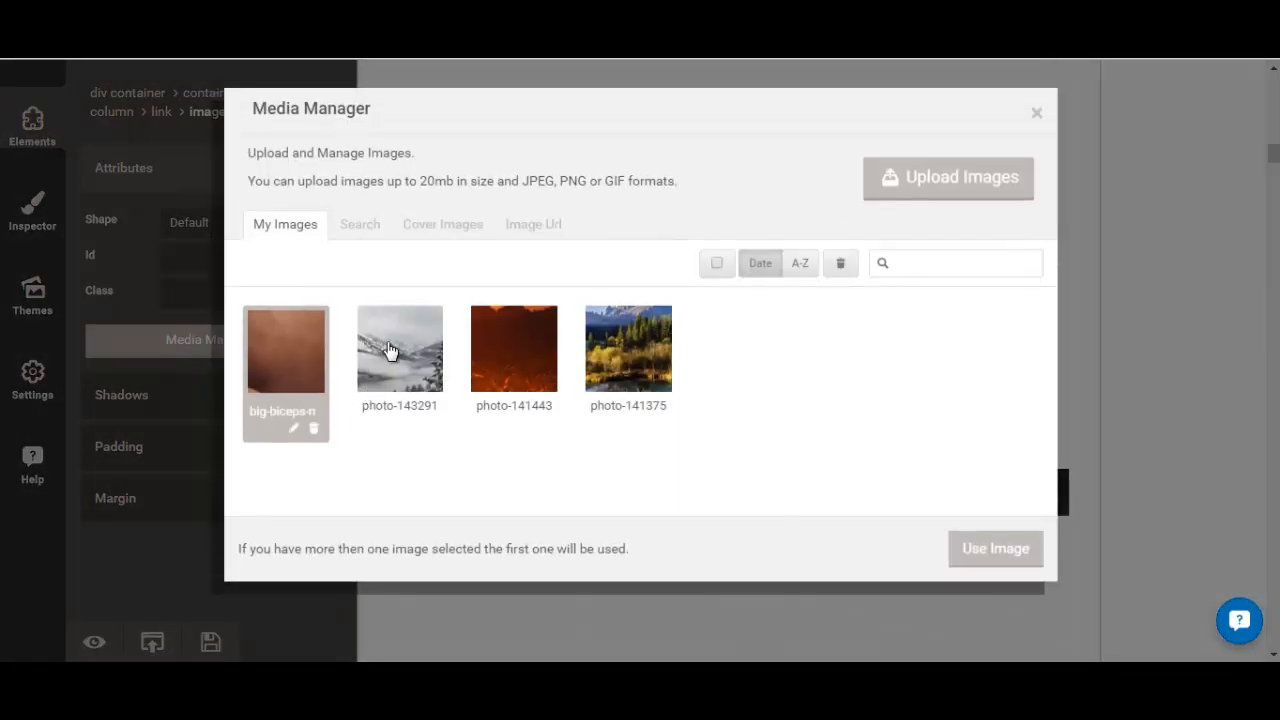
{"action": "left_click", "coordinate": [410, 356]}
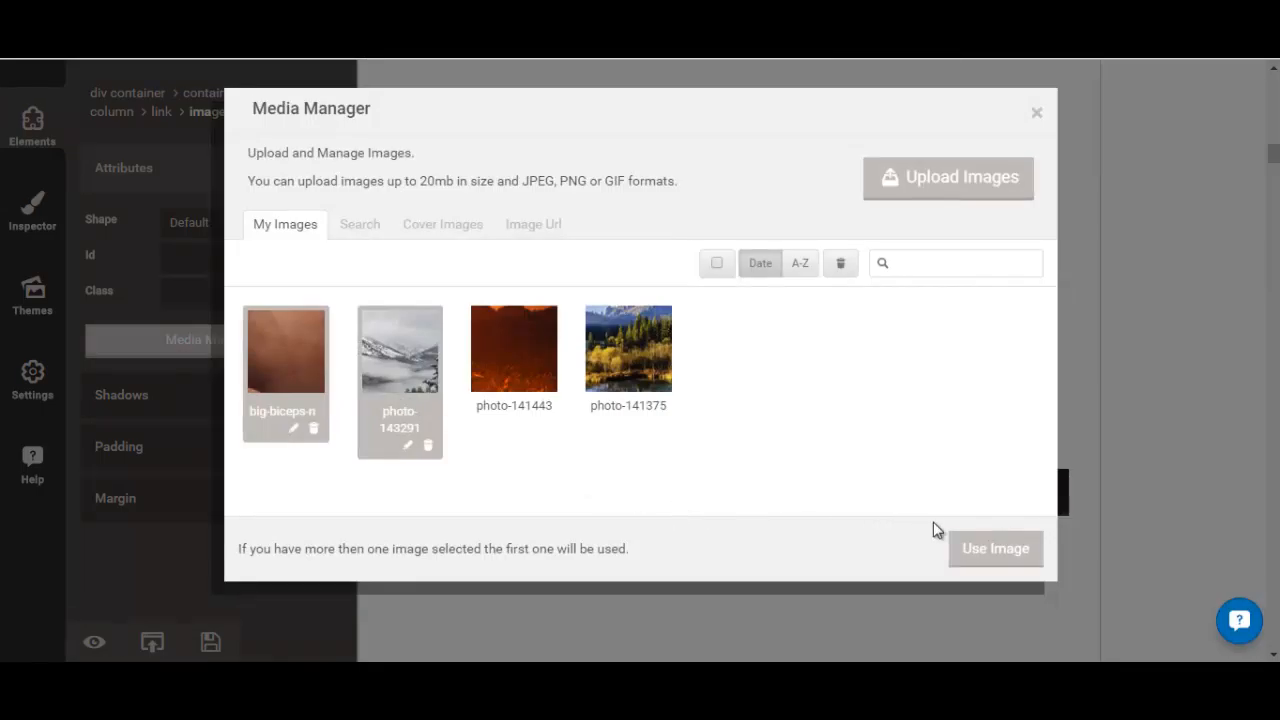
{"action": "left_click", "coordinate": [986, 552]}
{"action": "scroll", "coordinate": [655, 460], "scroll_direction": "down", "scroll_amount": 3}
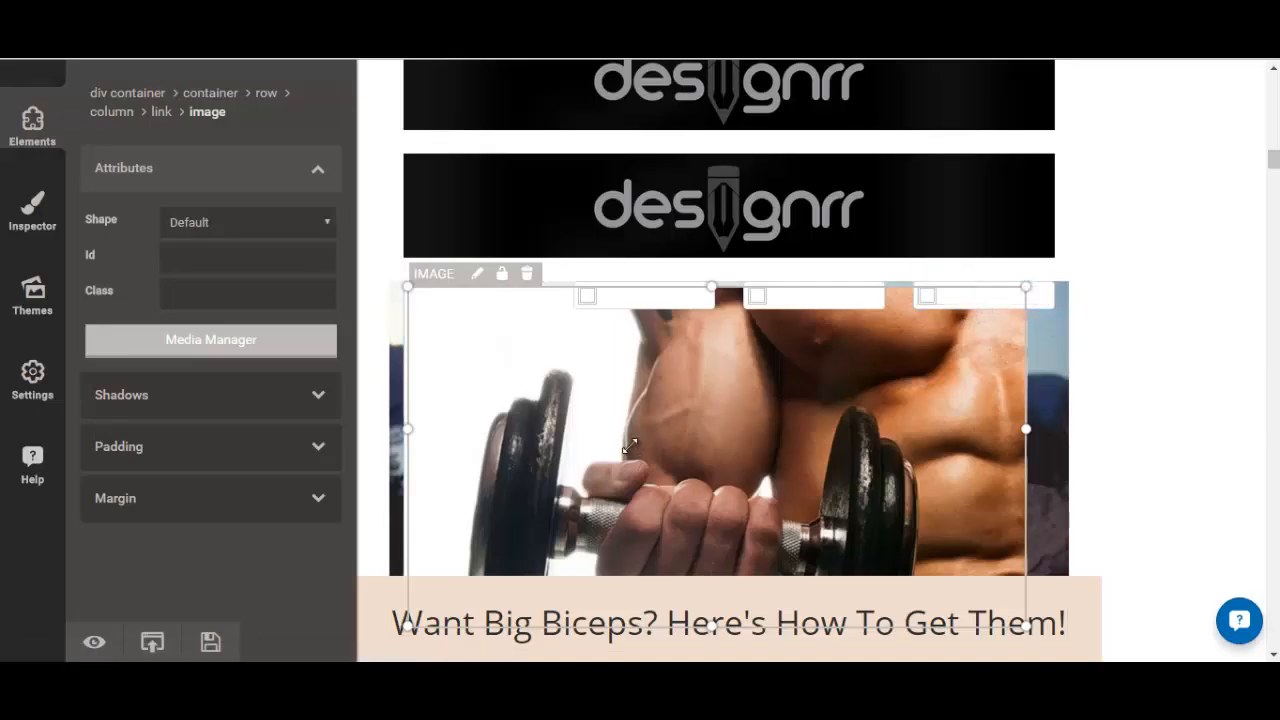
{"action": "scroll", "coordinate": [610, 432], "scroll_direction": "down", "scroll_amount": 3}
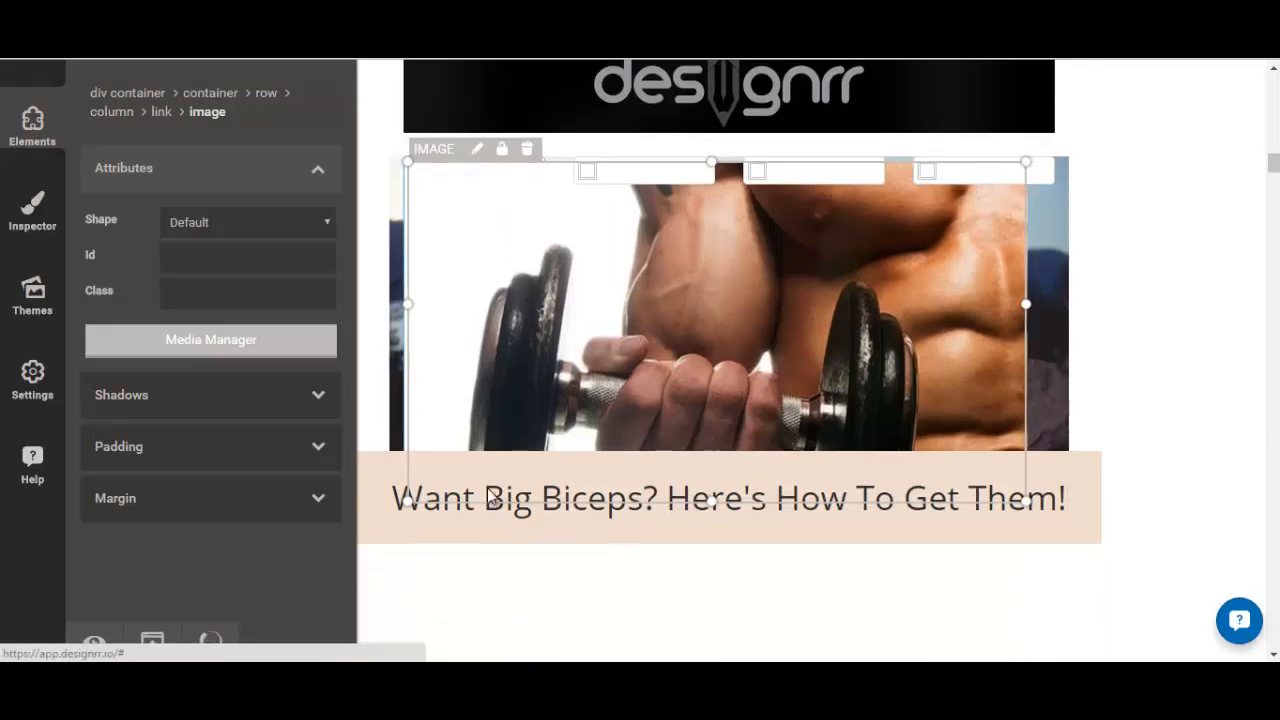
- Fill the image grid's second cell with the "nature" stock photo of a wooden dock on a mountain lake
{"action": "scroll", "coordinate": [588, 422], "scroll_direction": "up", "scroll_amount": 3}
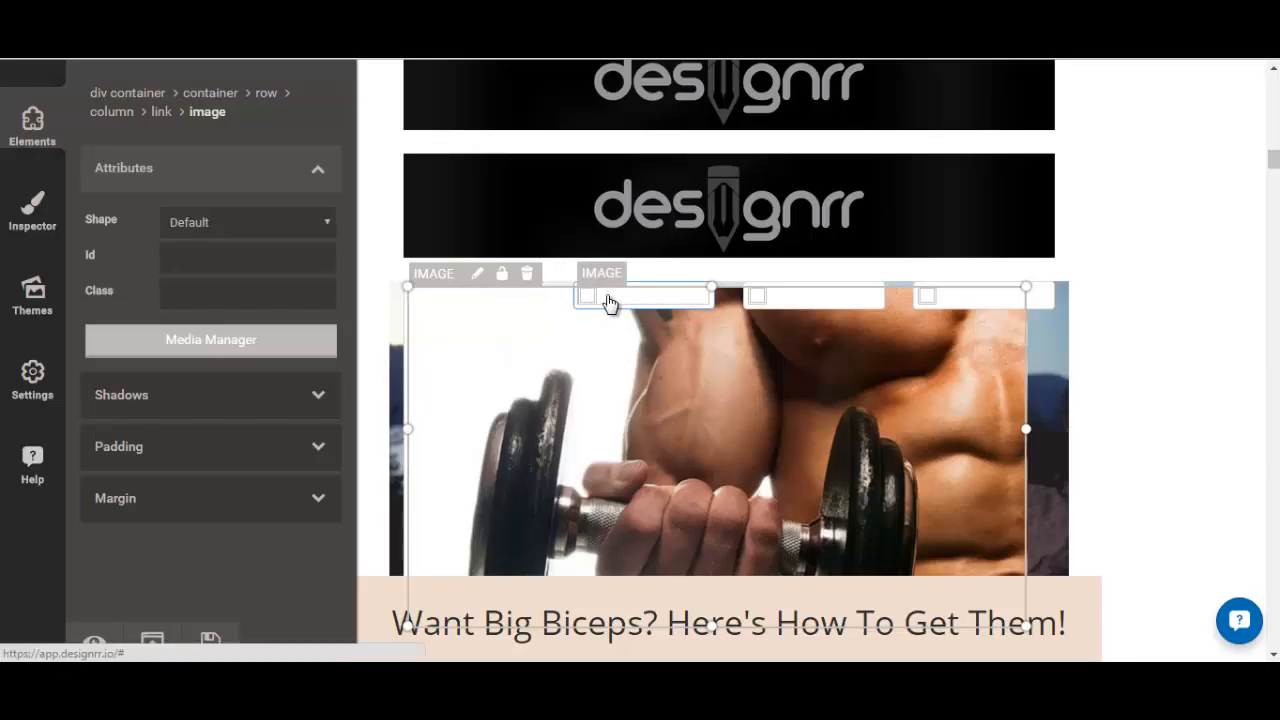
{"action": "left_click", "coordinate": [234, 345]}
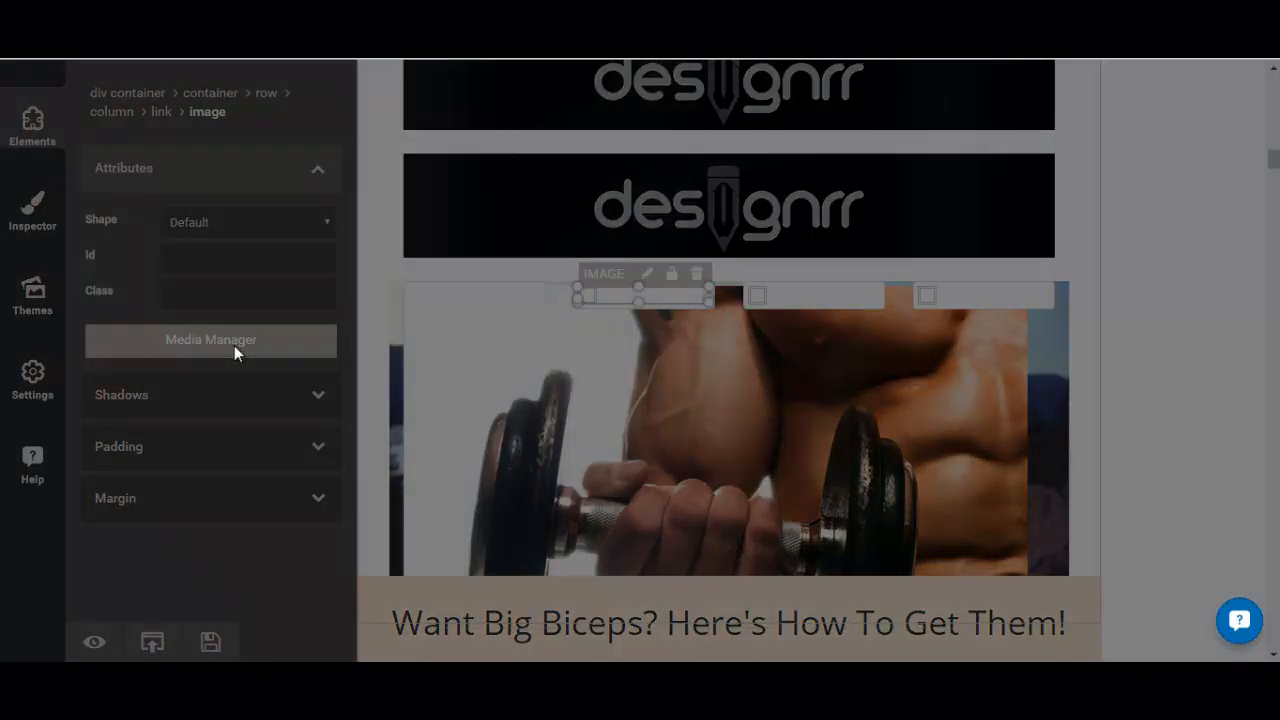
{"action": "left_click", "coordinate": [340, 232]}
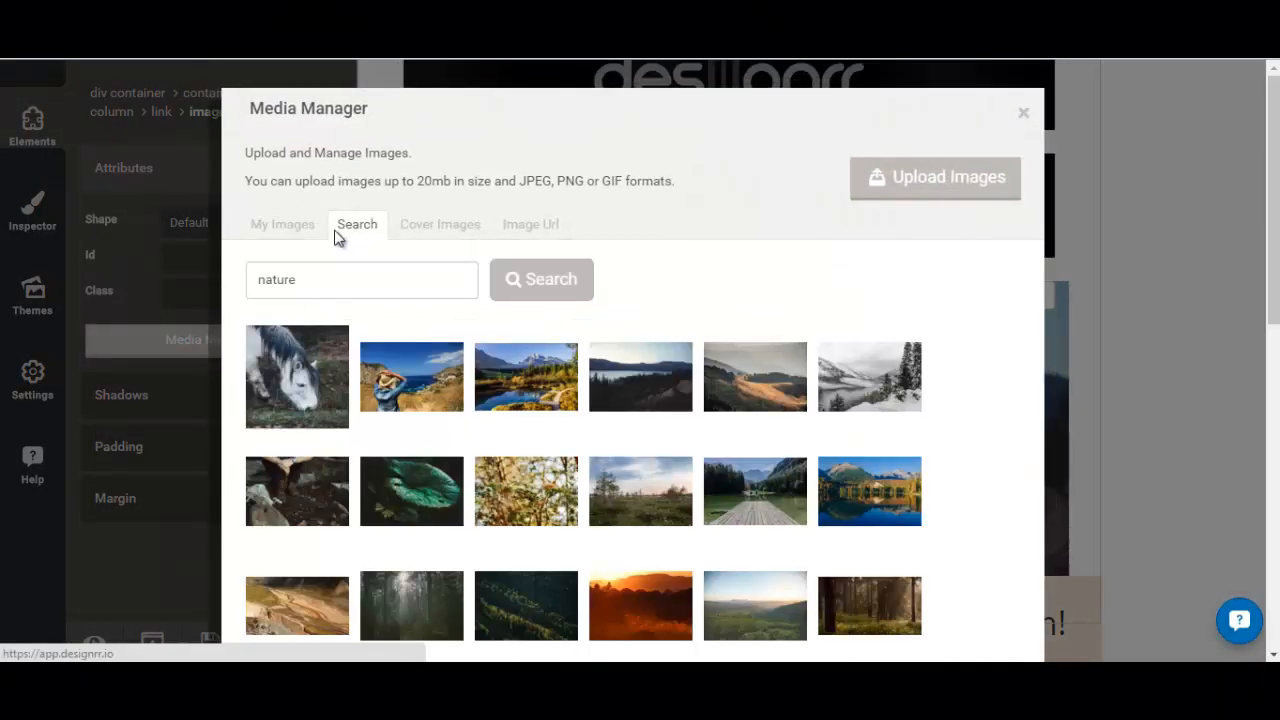
{"action": "left_click", "coordinate": [731, 494]}
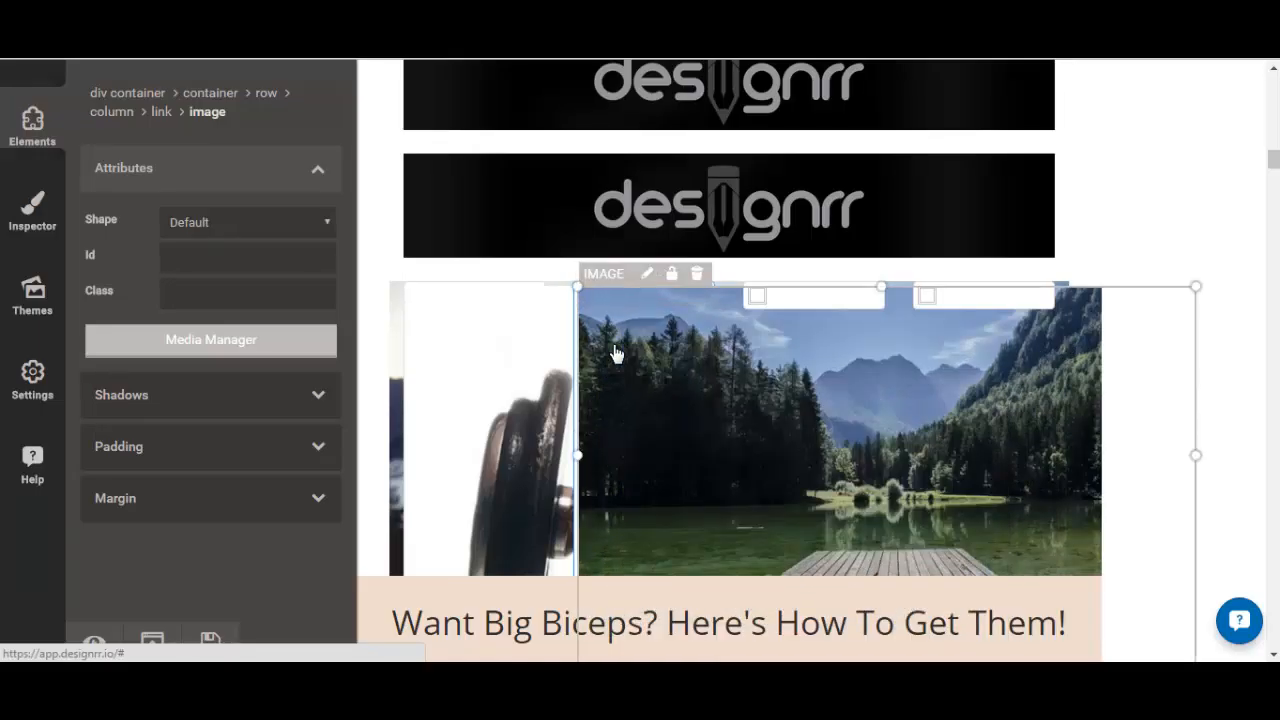
- Try repositioning the lake photo within the image grid beside the biceps photo
{"action": "scroll", "coordinate": [600, 455], "scroll_direction": "down", "scroll_amount": 2}
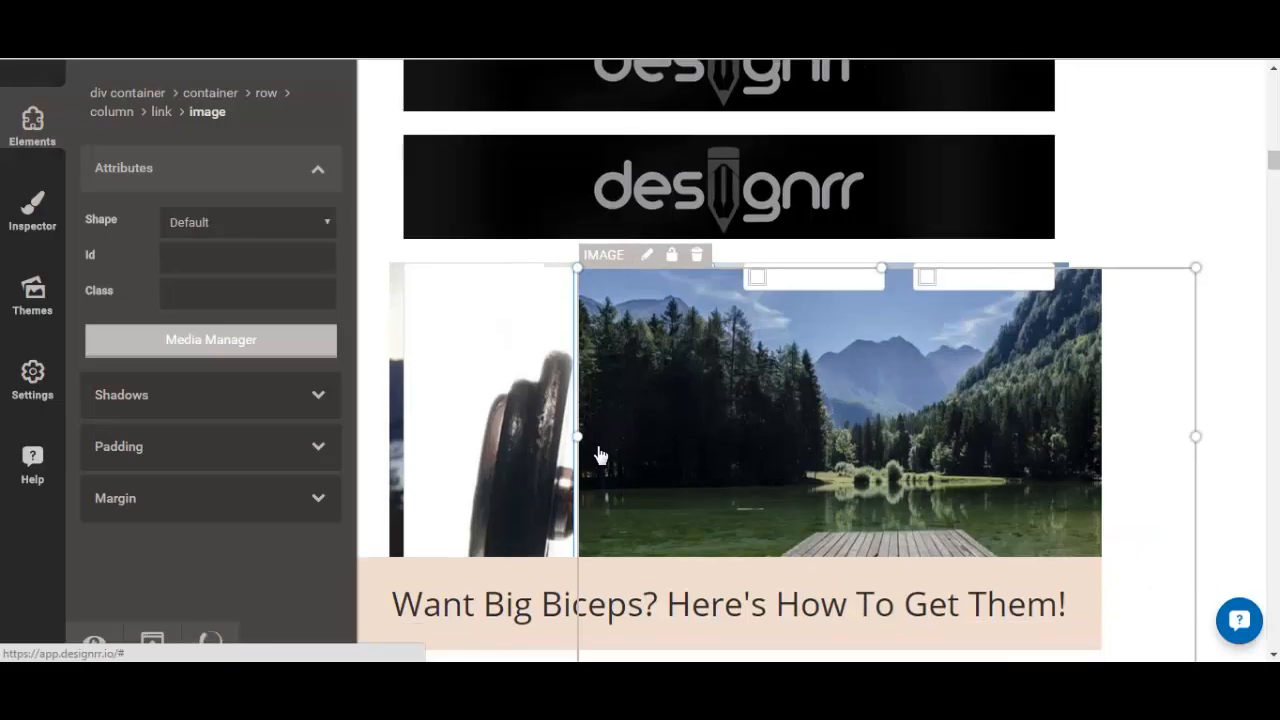
{"action": "left_click_drag", "start_coordinate": [581, 507], "coordinate": [858, 506]}
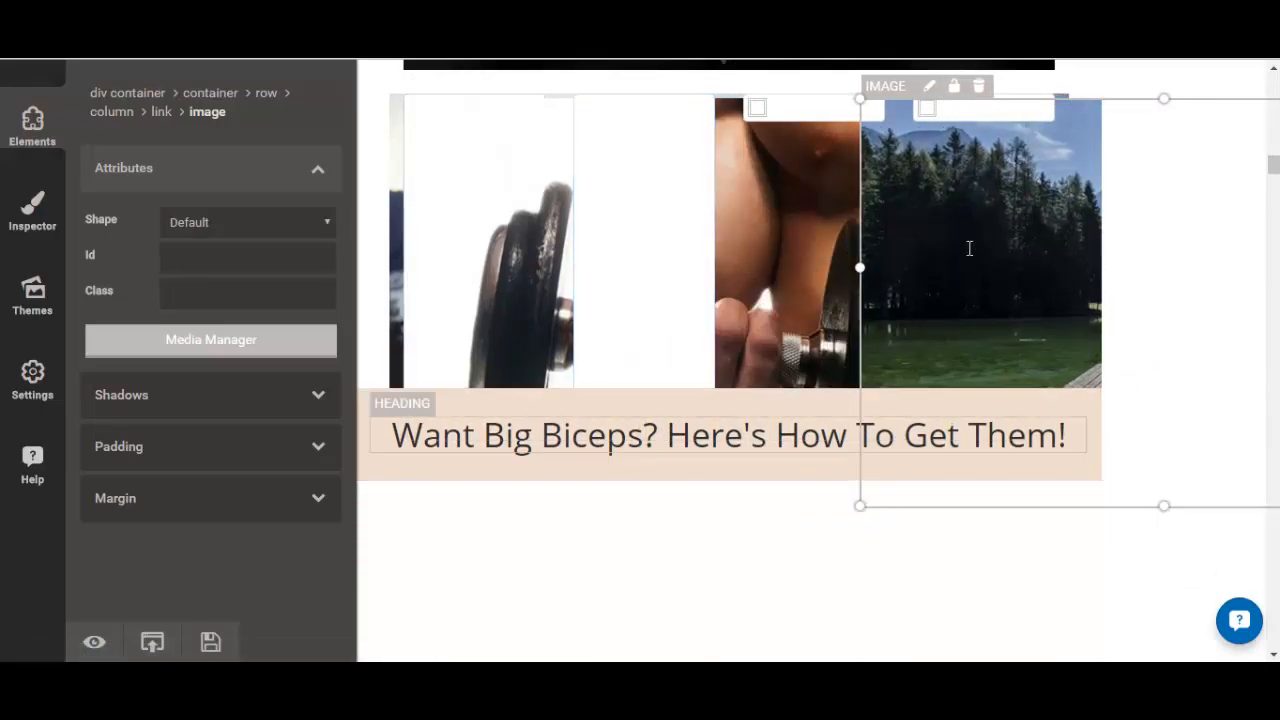
{"action": "left_click_drag", "start_coordinate": [969, 249], "coordinate": [596, 262]}
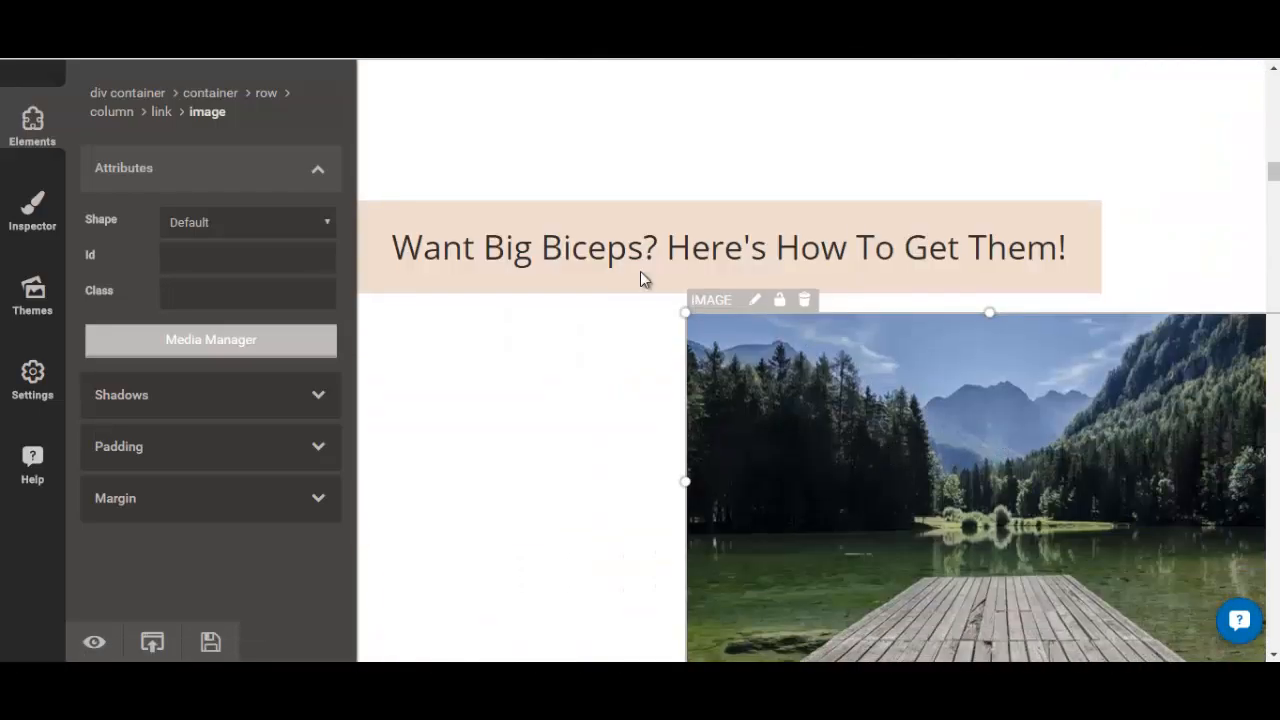
{"action": "left_click_drag", "start_coordinate": [682, 312], "coordinate": [1118, 577]}
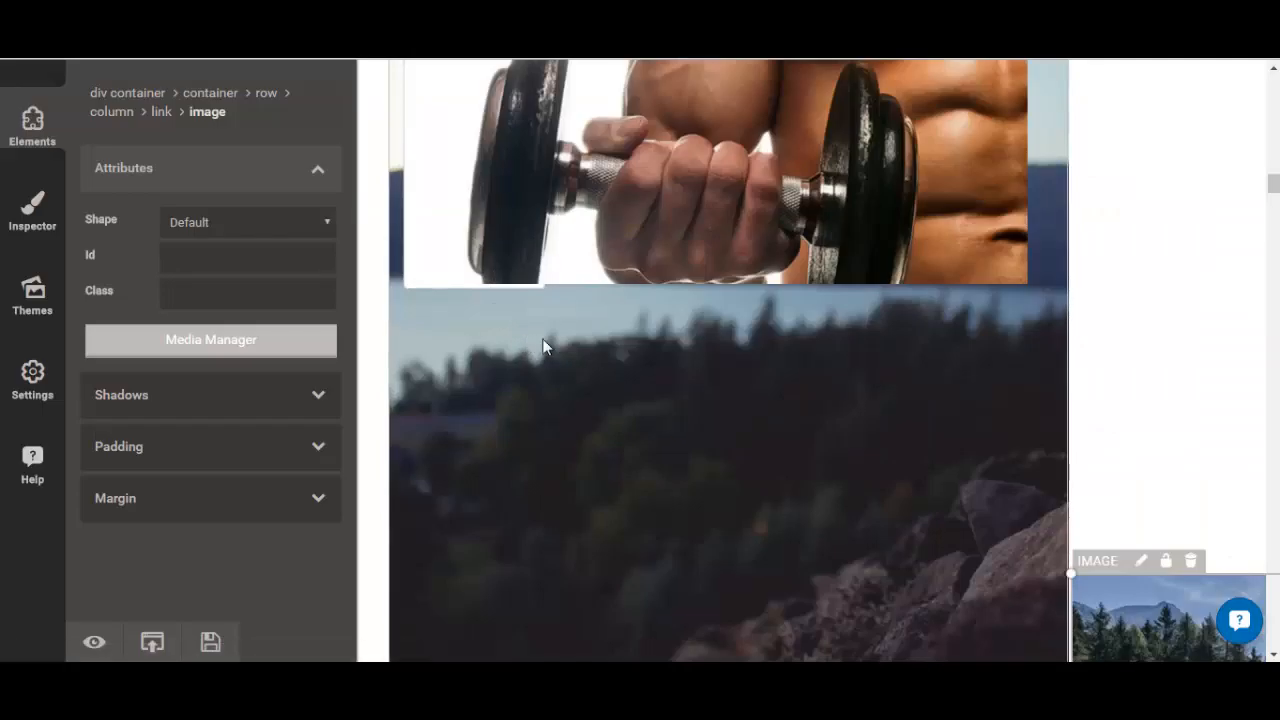
{"action": "scroll", "coordinate": [546, 343], "scroll_direction": "down", "scroll_amount": 6}
{"action": "scroll", "coordinate": [689, 338], "scroll_direction": "up", "scroll_amount": 14}
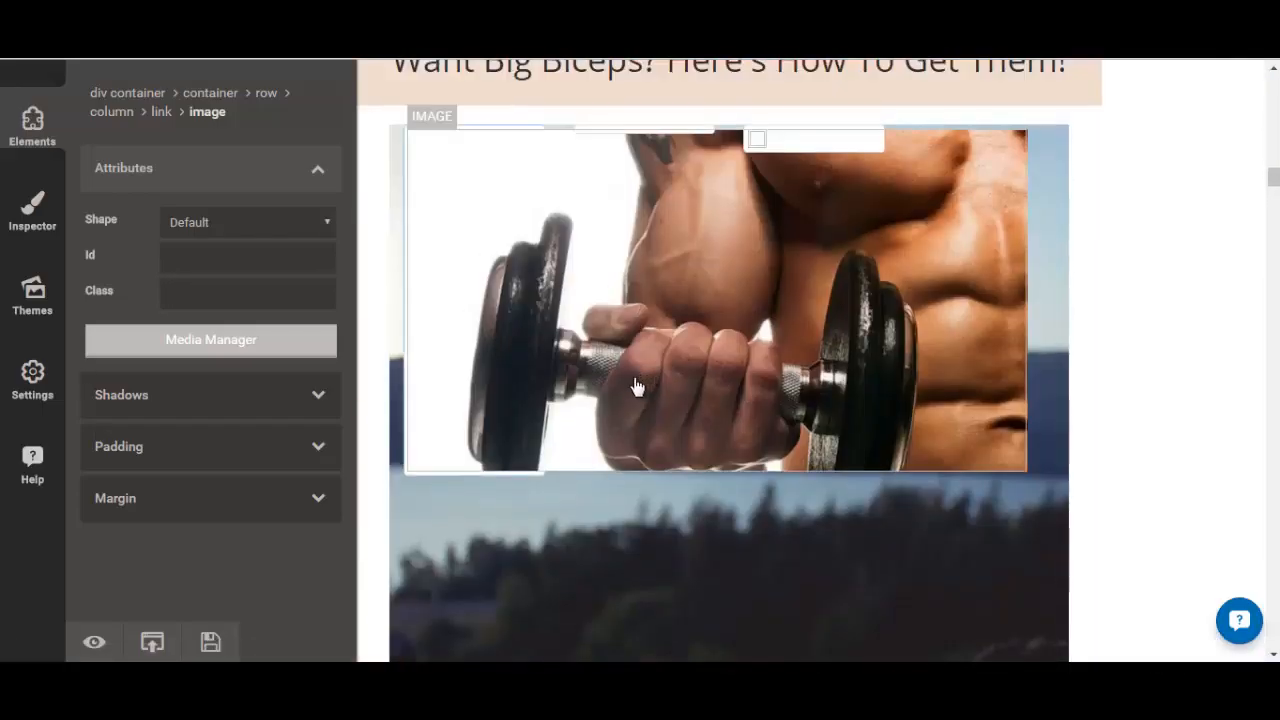
{"action": "scroll", "coordinate": [562, 405], "scroll_direction": "up", "scroll_amount": 2}
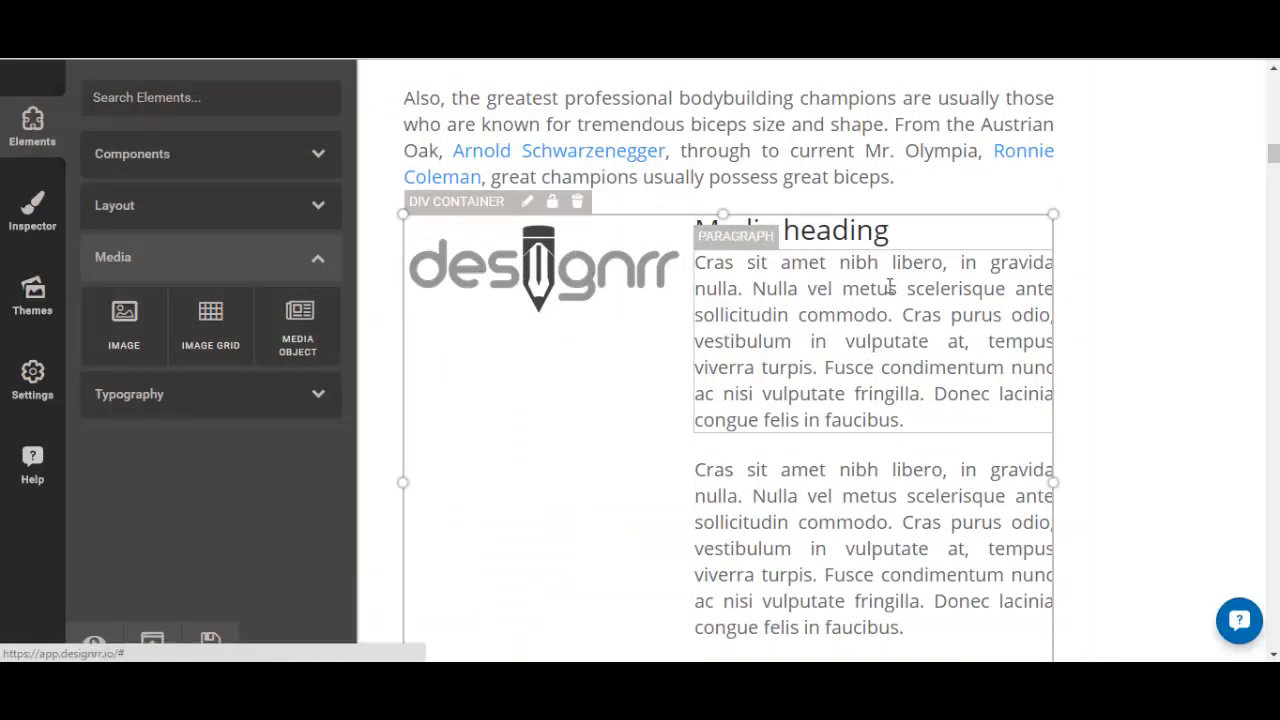
- Examine the media object below the introduction and review the available typography, component and layout elements
{"action": "scroll", "coordinate": [880, 320], "scroll_direction": "down", "scroll_amount": 5}
{"action": "scroll", "coordinate": [845, 335], "scroll_direction": "up", "scroll_amount": 4}
{"action": "scroll", "coordinate": [845, 335], "scroll_direction": "up", "scroll_amount": 2}
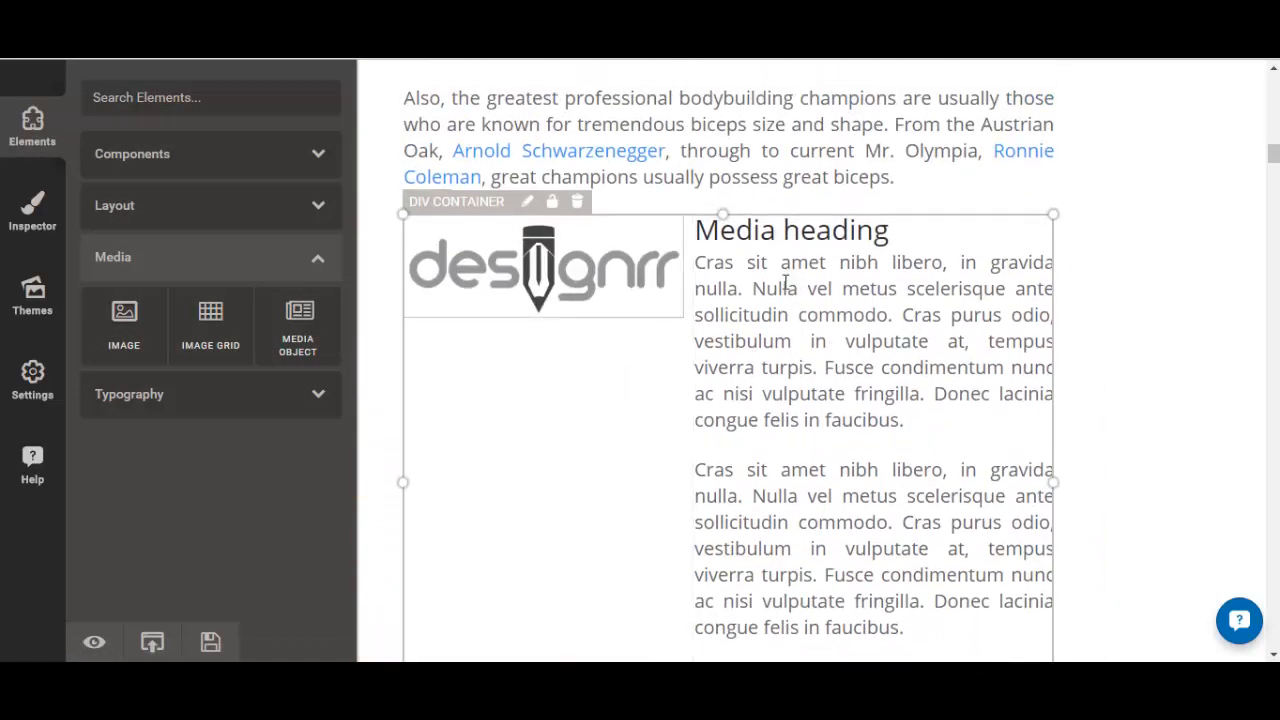
{"action": "left_click", "coordinate": [208, 394]}
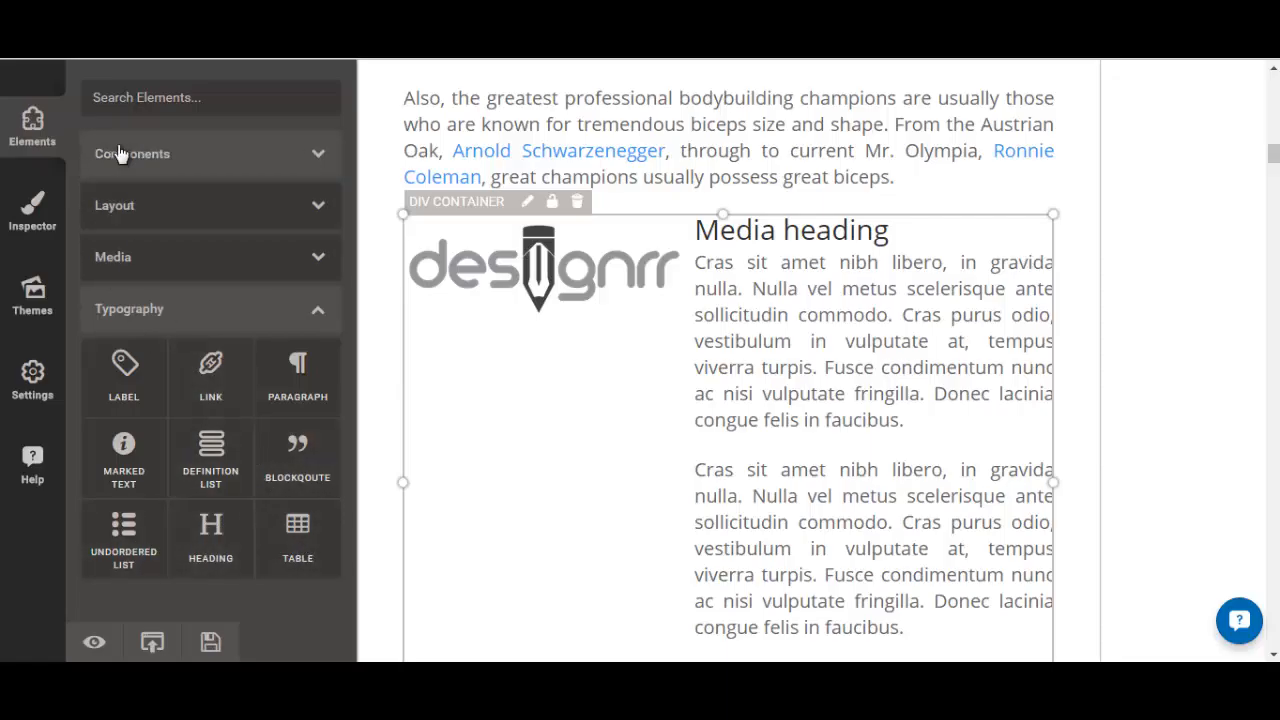
{"action": "left_click", "coordinate": [185, 160]}
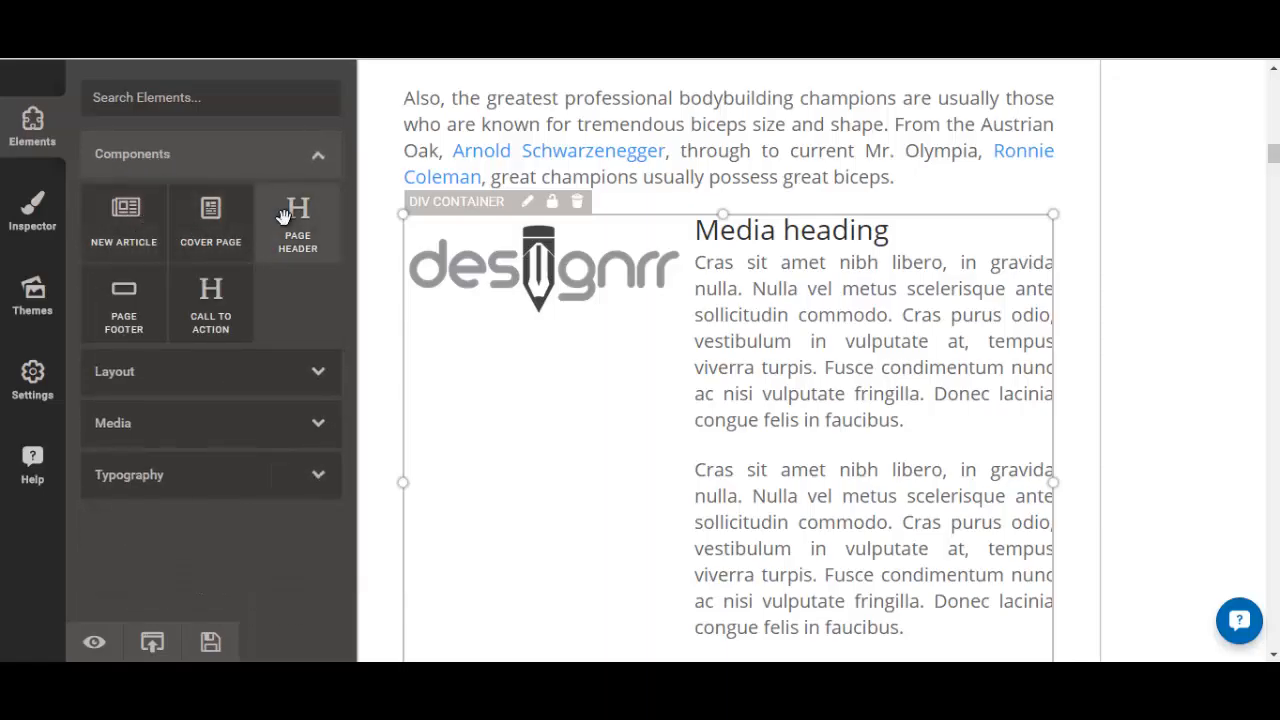
{"action": "left_click", "coordinate": [248, 386]}
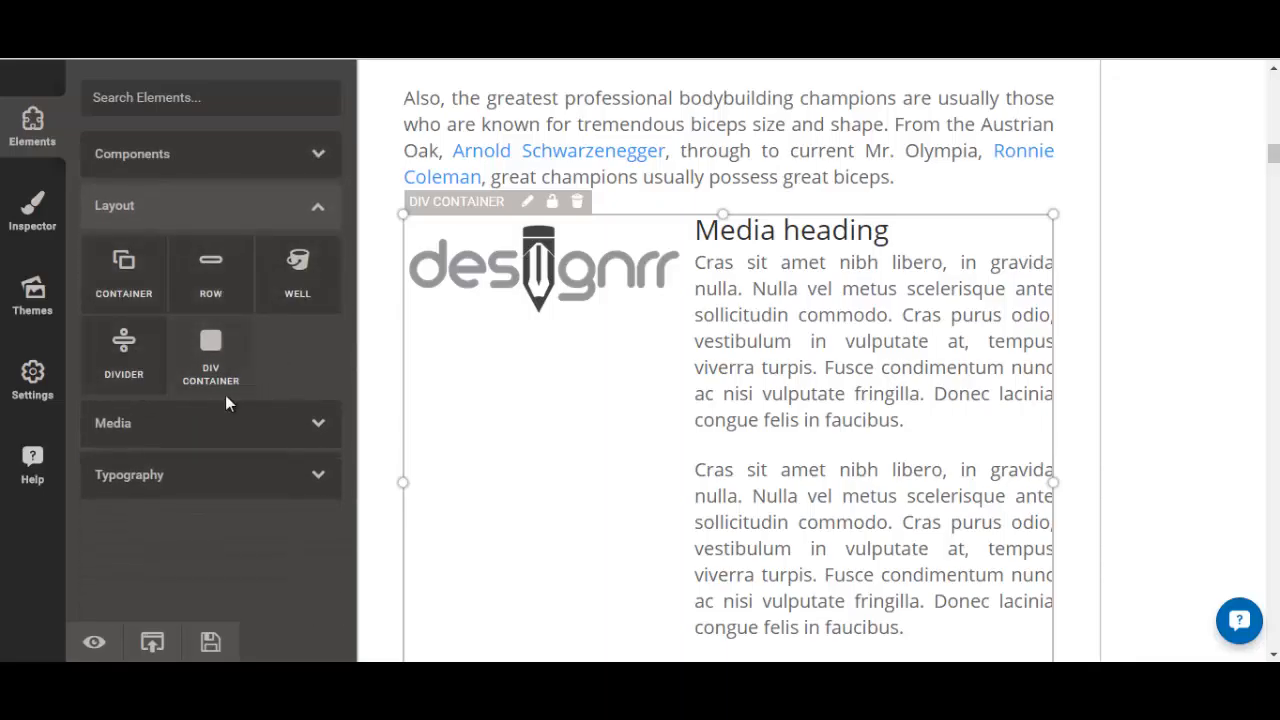
- Publish the ebook as a PDF and review its pages, checking the cover, media object, images and article layout
{"action": "left_click", "coordinate": [153, 646]}
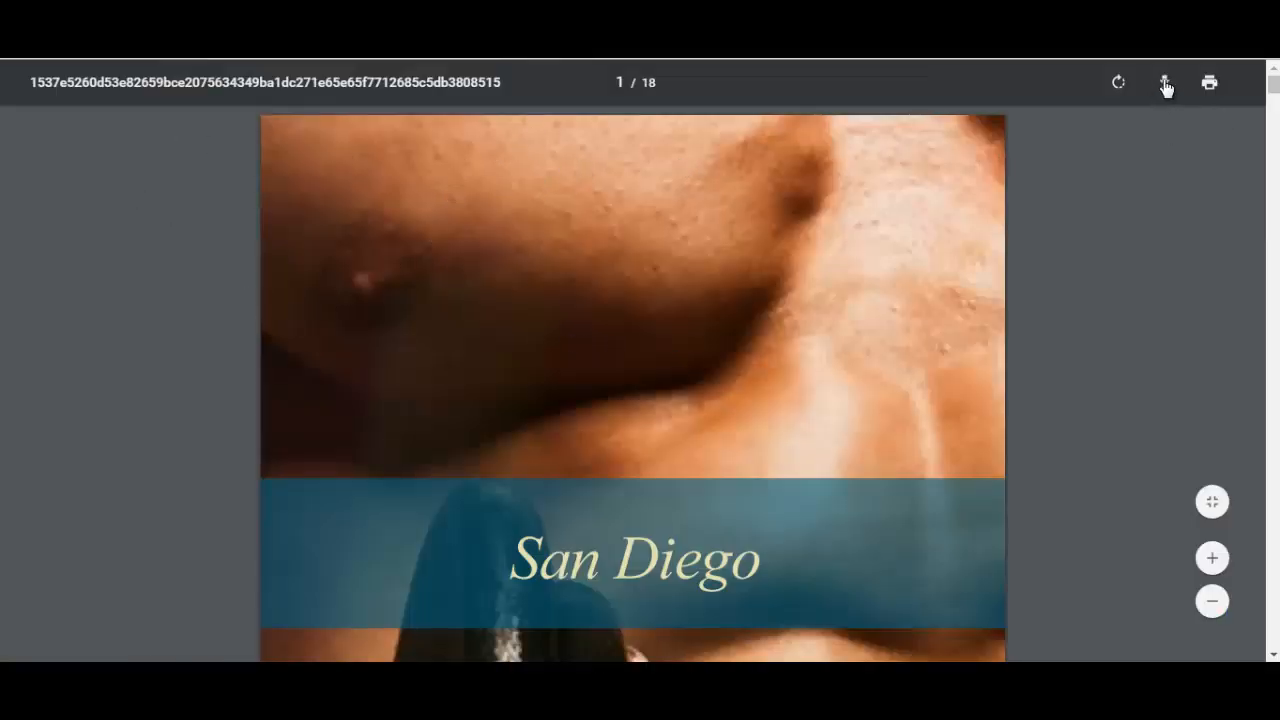
{"action": "scroll", "coordinate": [242, 405], "scroll_direction": "down", "scroll_amount": 20}
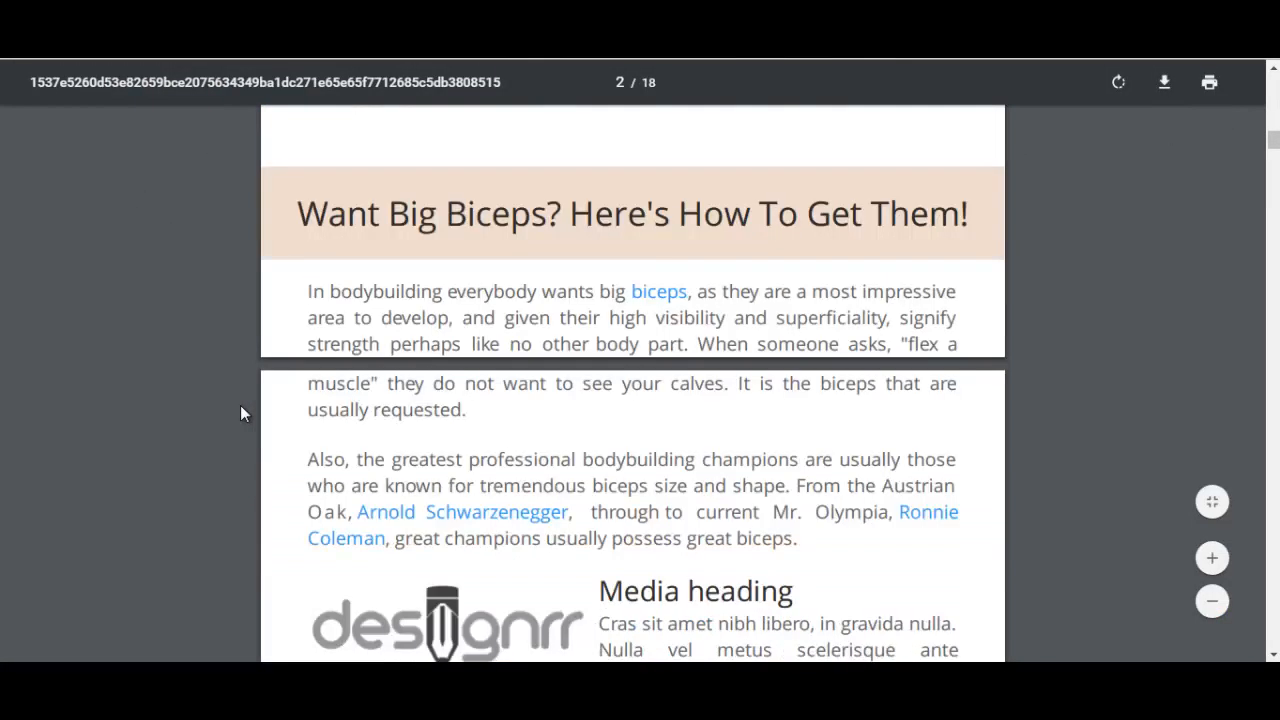
{"action": "scroll", "coordinate": [240, 414], "scroll_direction": "down", "scroll_amount": 20}
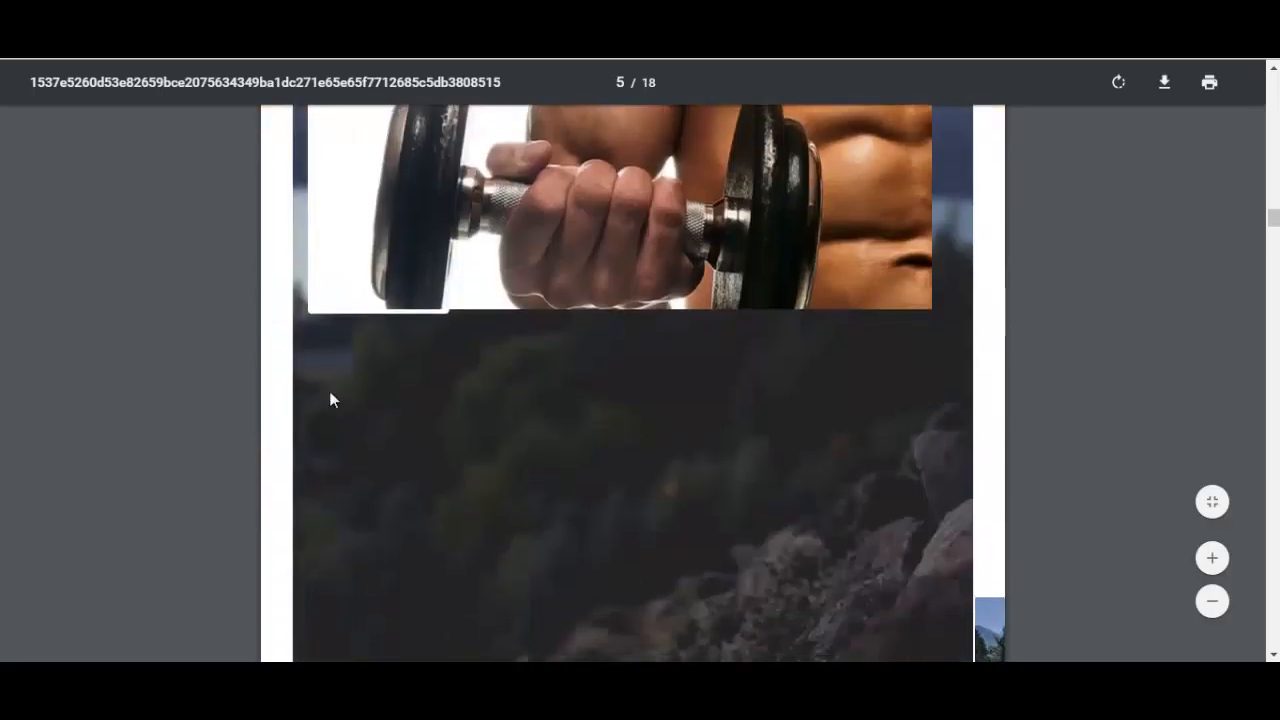
{"action": "scroll", "coordinate": [533, 385], "scroll_direction": "down", "scroll_amount": 20}
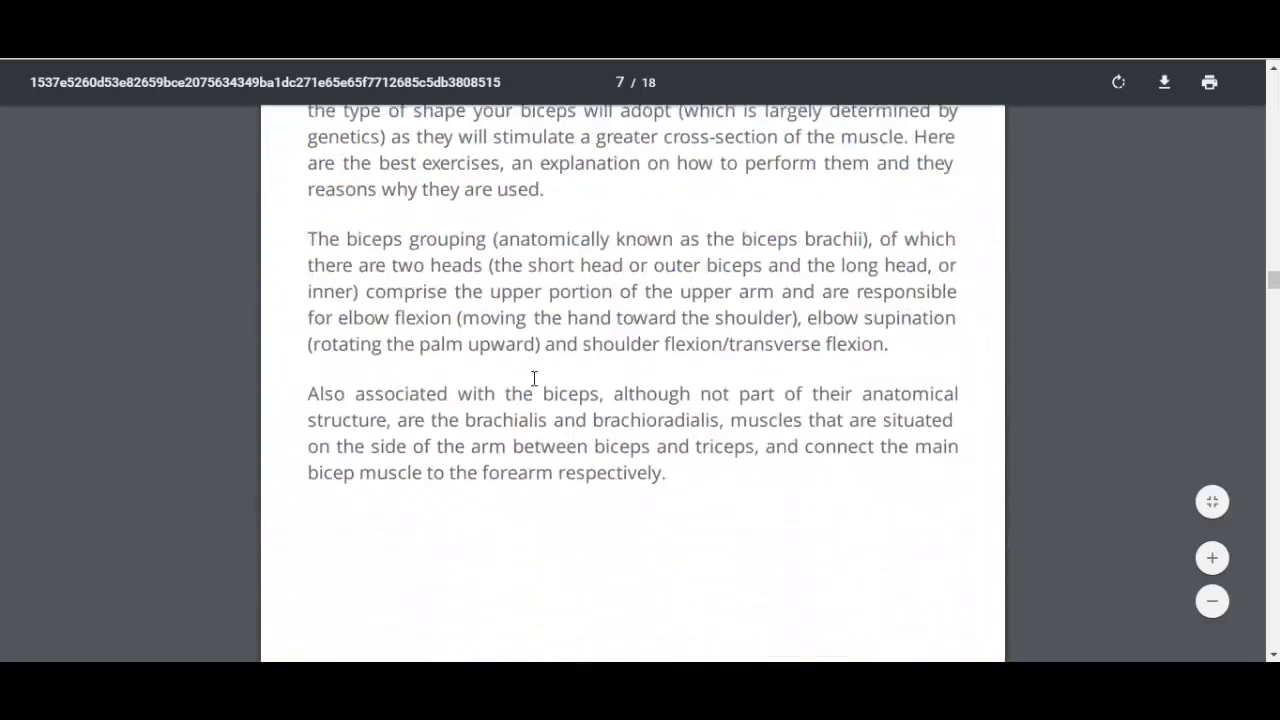
{"action": "scroll", "coordinate": [533, 385], "scroll_direction": "down", "scroll_amount": 20}
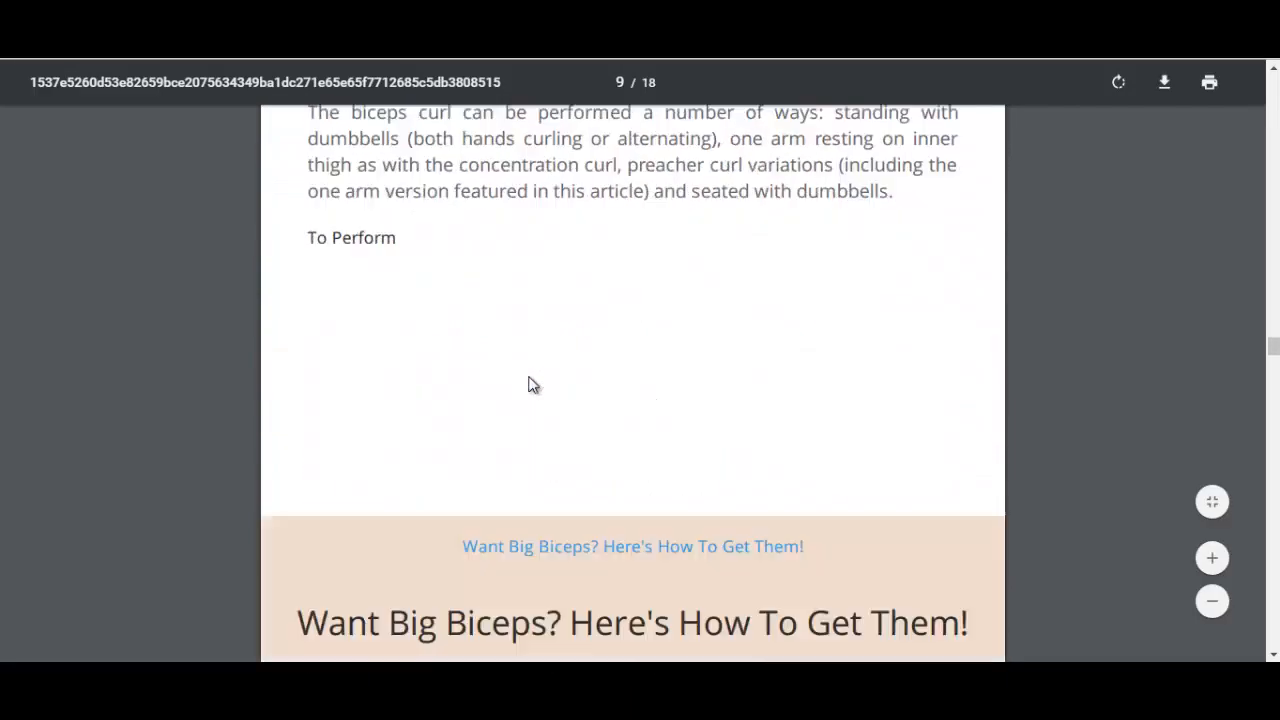
{"action": "scroll", "coordinate": [530, 385], "scroll_direction": "down", "scroll_amount": 20}
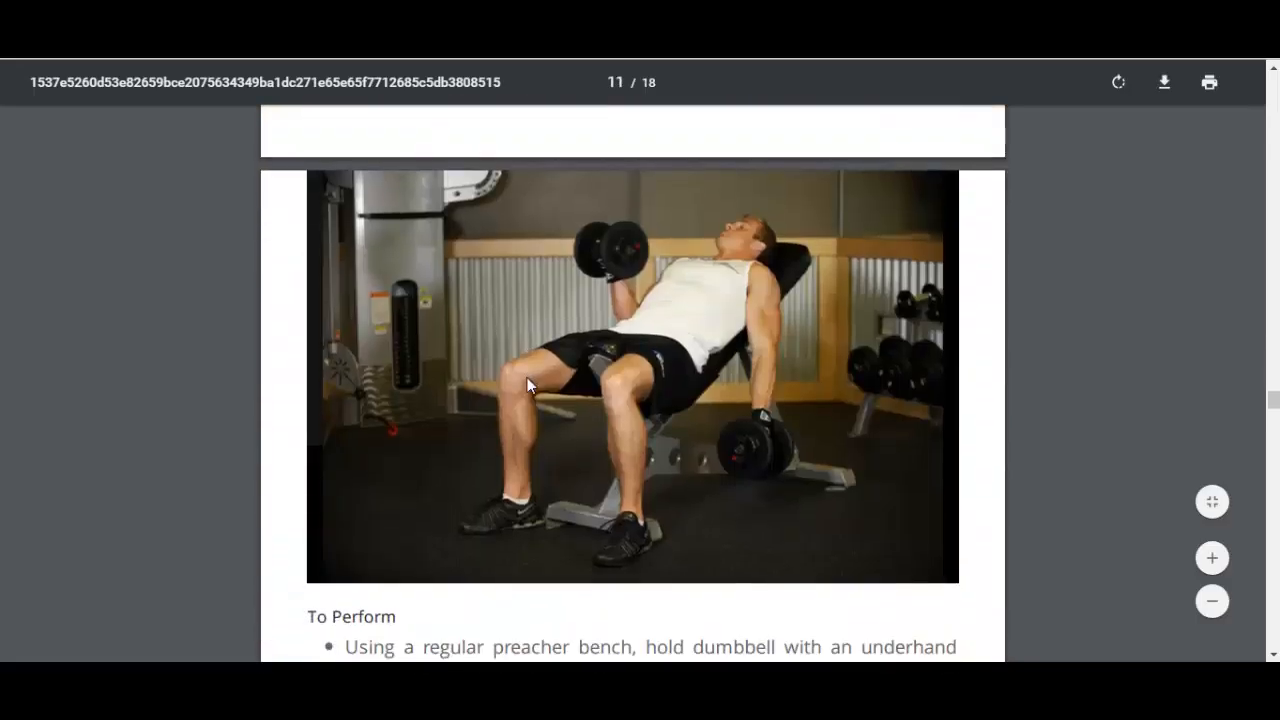
{"action": "scroll", "coordinate": [530, 387], "scroll_direction": "down", "scroll_amount": 20}
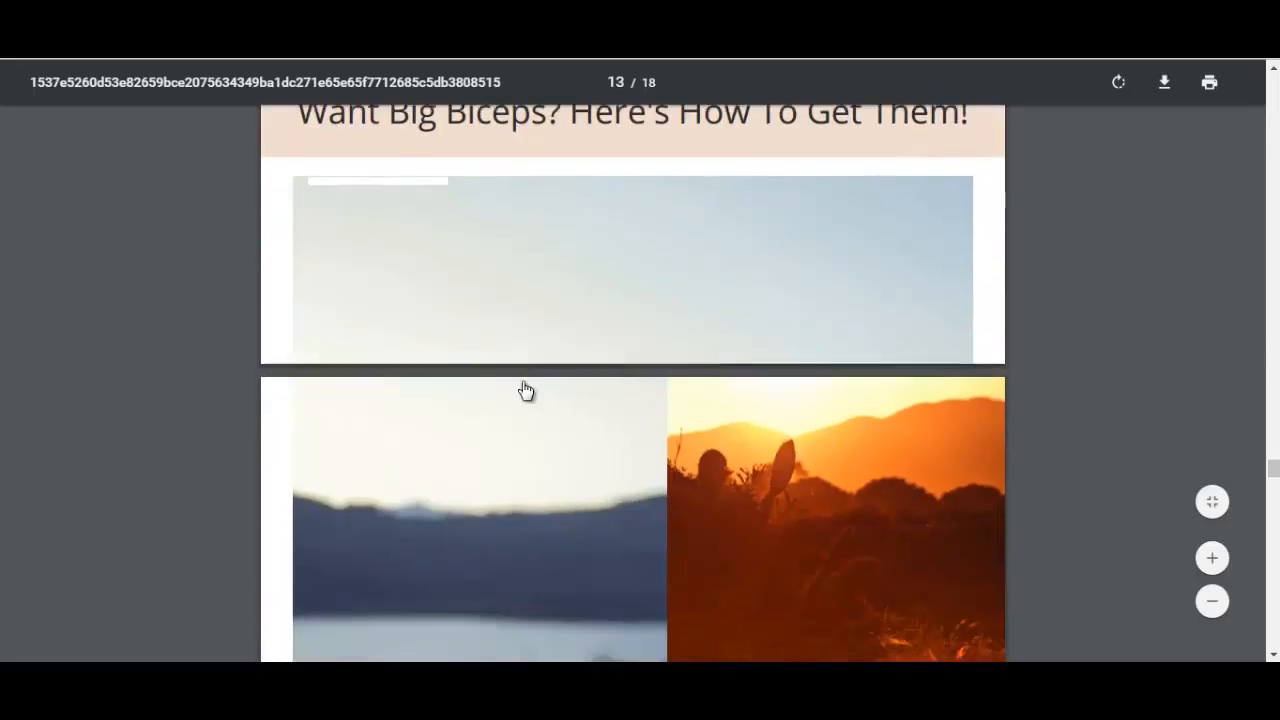
{"action": "scroll", "coordinate": [525, 390], "scroll_direction": "down", "scroll_amount": 20}
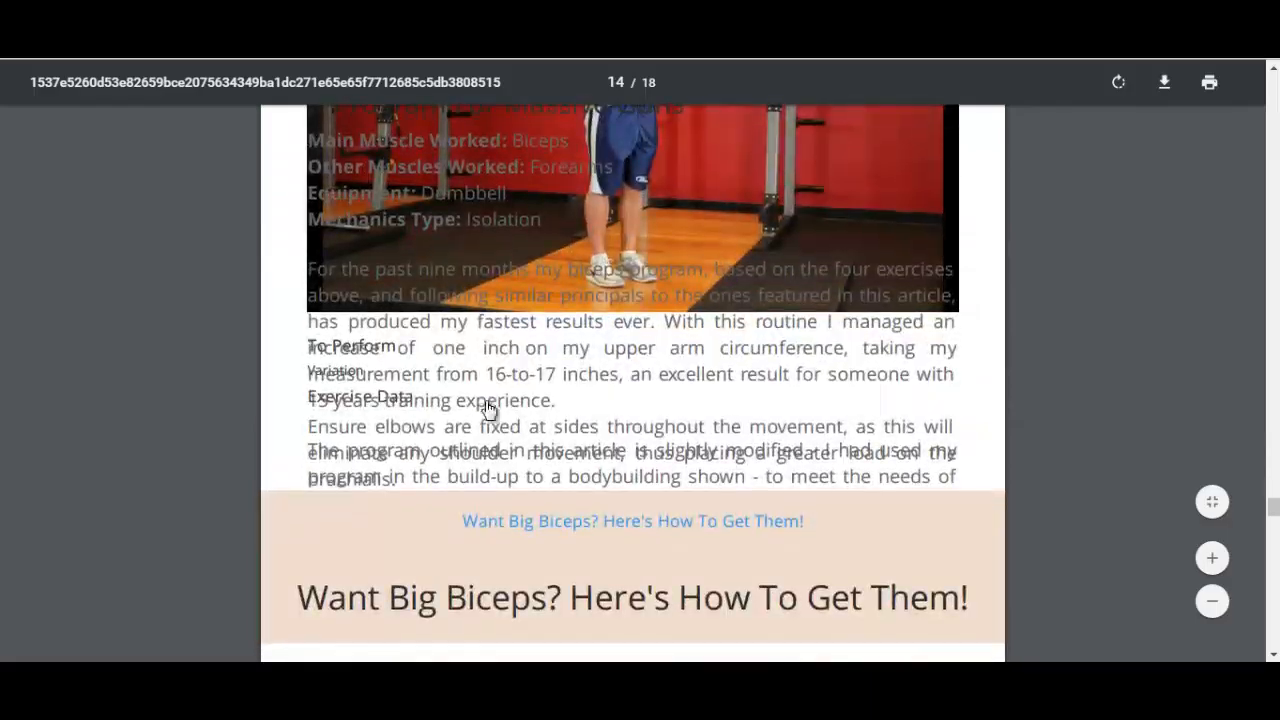
{"action": "scroll", "coordinate": [528, 396], "scroll_direction": "down", "scroll_amount": 20}
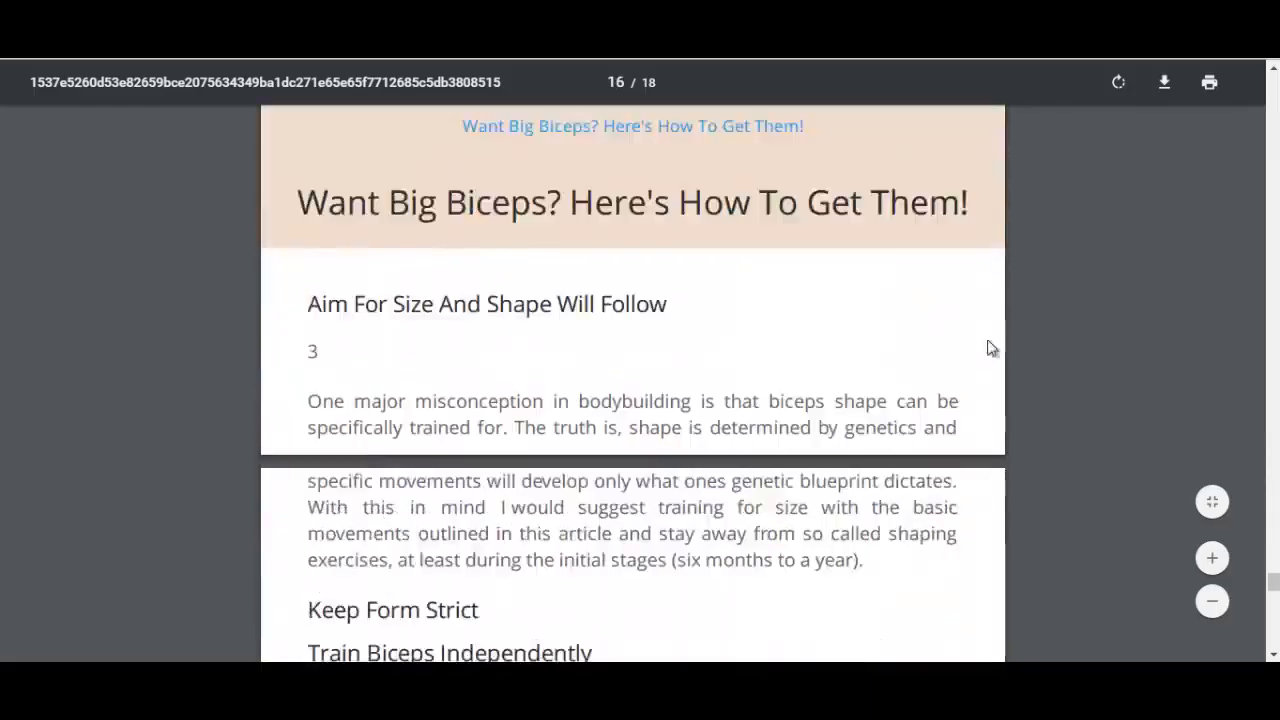
{"action": "left_click", "coordinate": [1277, 93]}
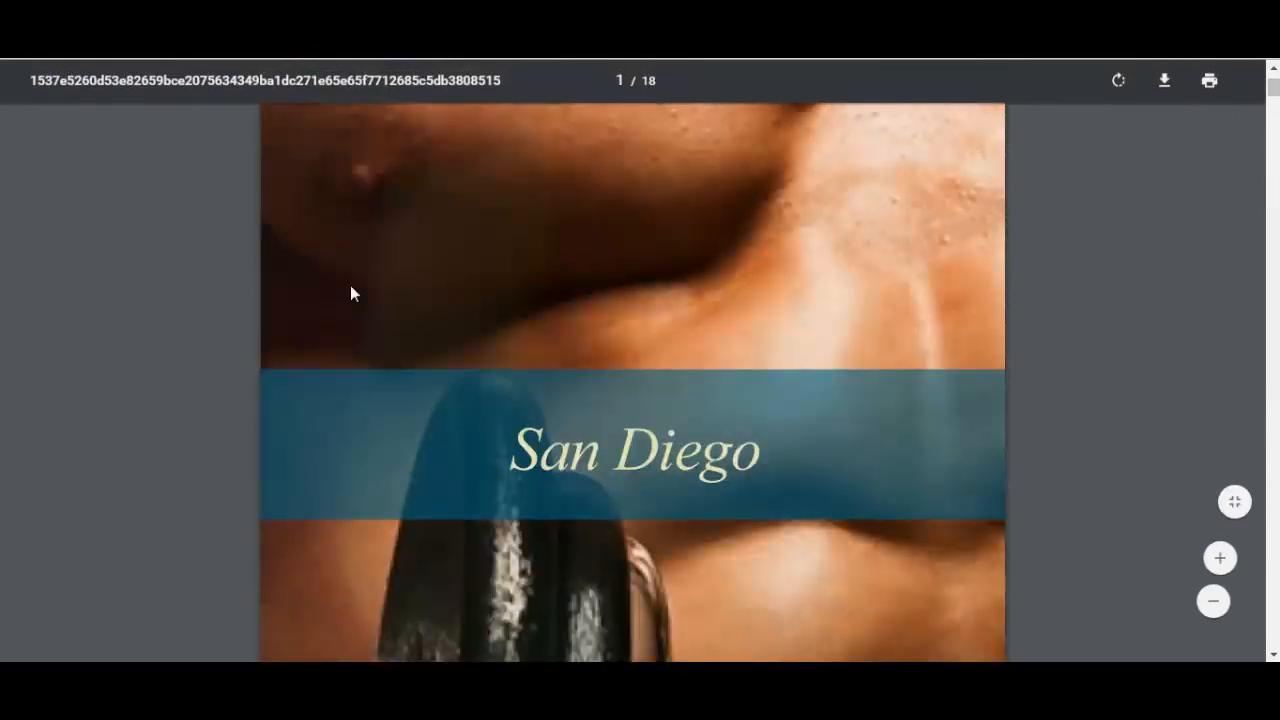
{"action": "scroll", "coordinate": [158, 377], "scroll_direction": "down", "scroll_amount": 10}
{"action": "scroll", "coordinate": [158, 375], "scroll_direction": "down", "scroll_amount": 5}
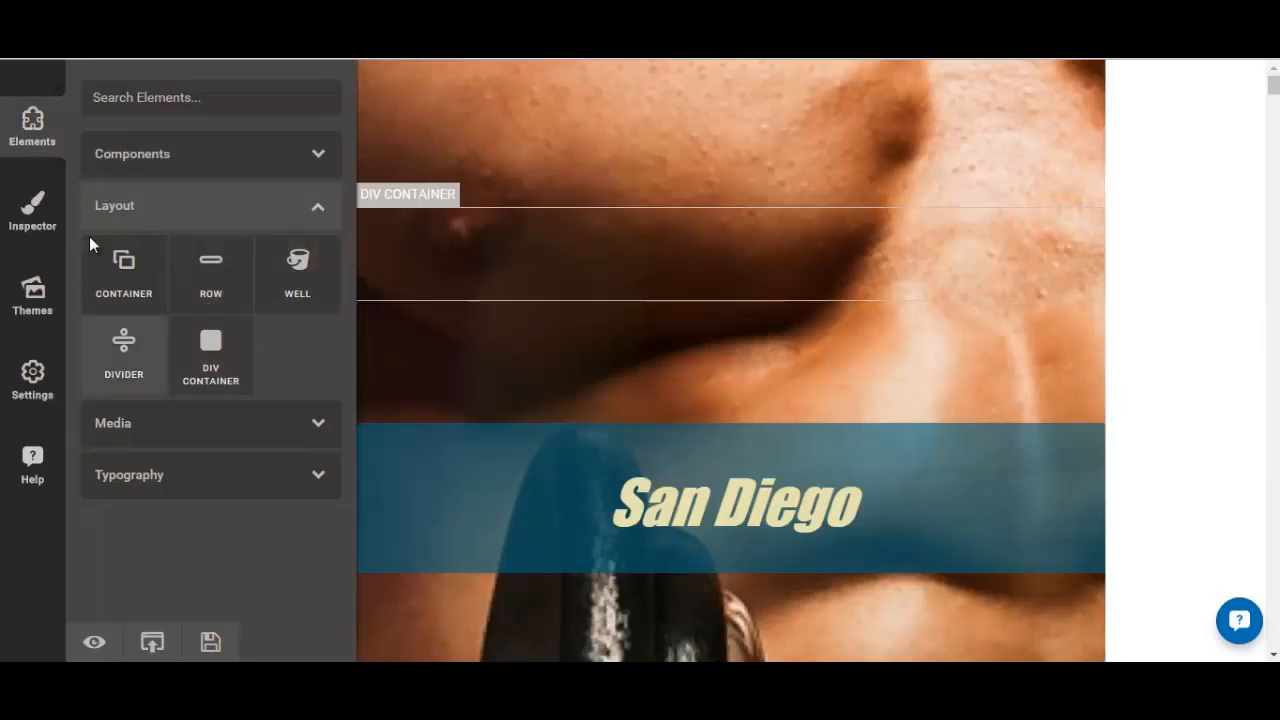
{"action": "scroll", "coordinate": [1091, 466], "scroll_direction": "down", "scroll_amount": 15}
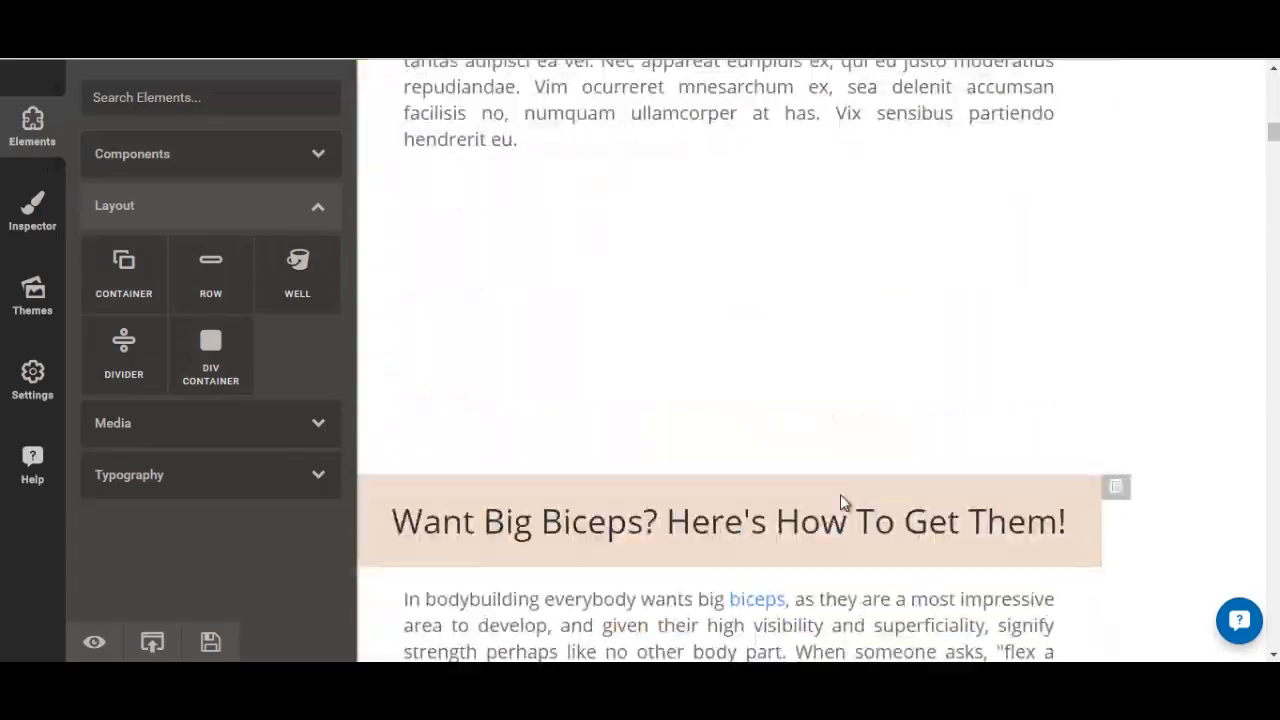
{"action": "scroll", "coordinate": [676, 498], "scroll_direction": "down", "scroll_amount": 3}
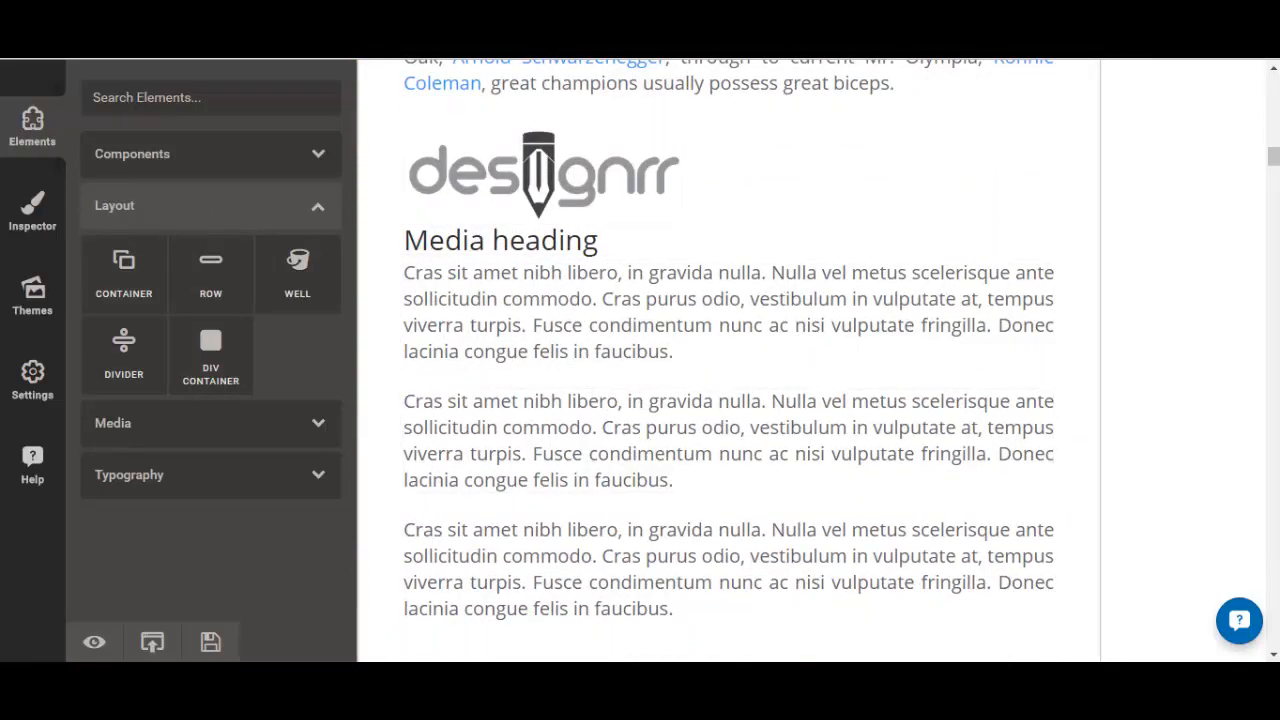